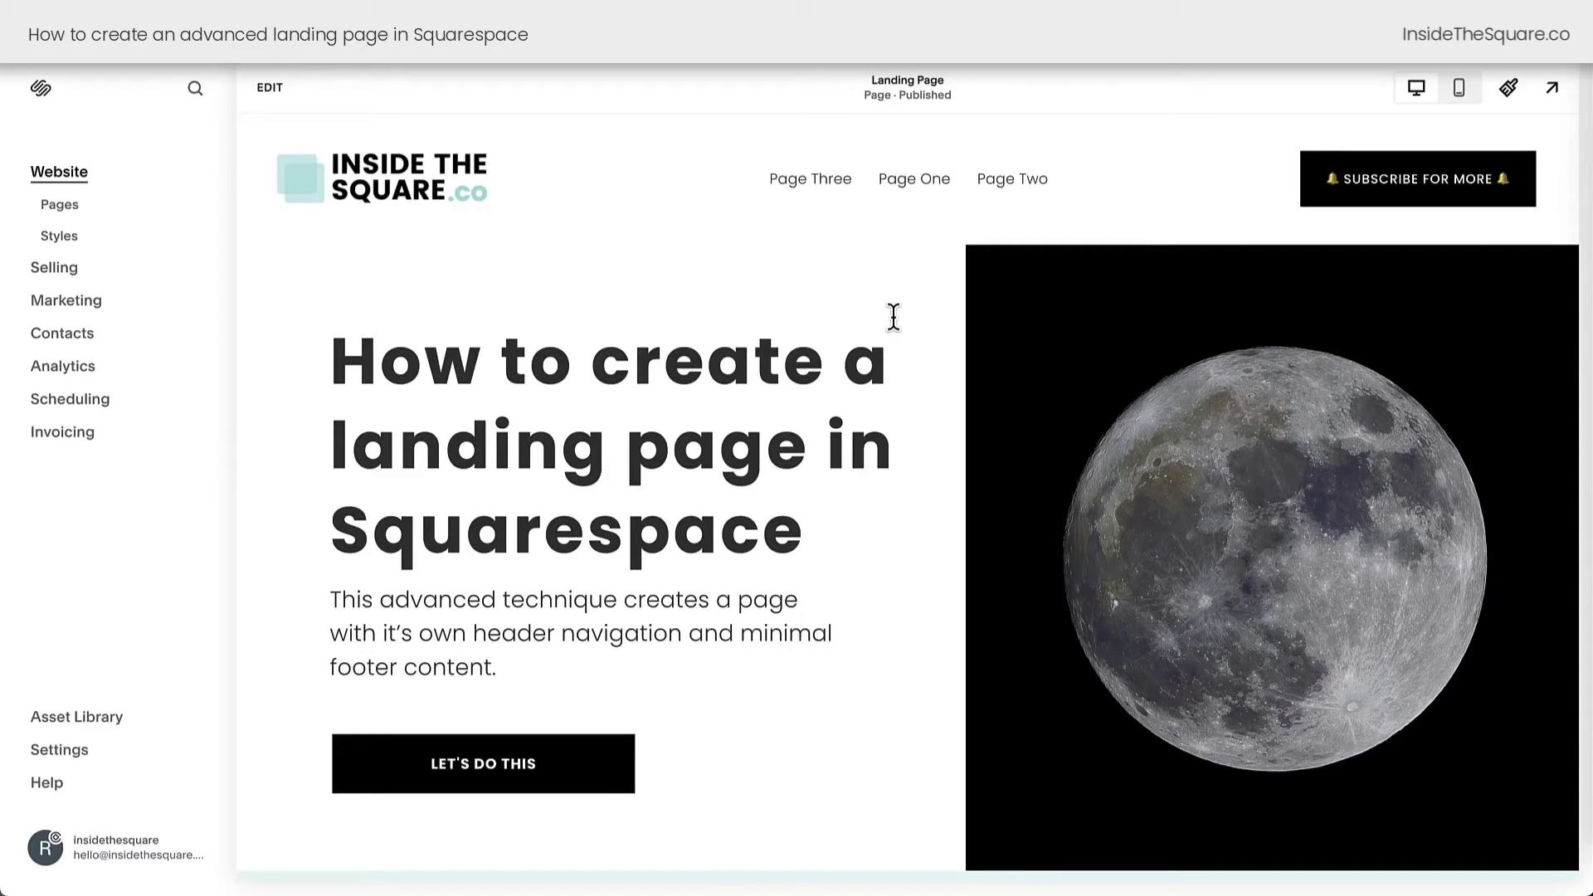
# Scroll through the Landing Page preview down to the desert 'Here is your chance to get the thing!' section
pyautogui.scroll(-20, 894, 317)
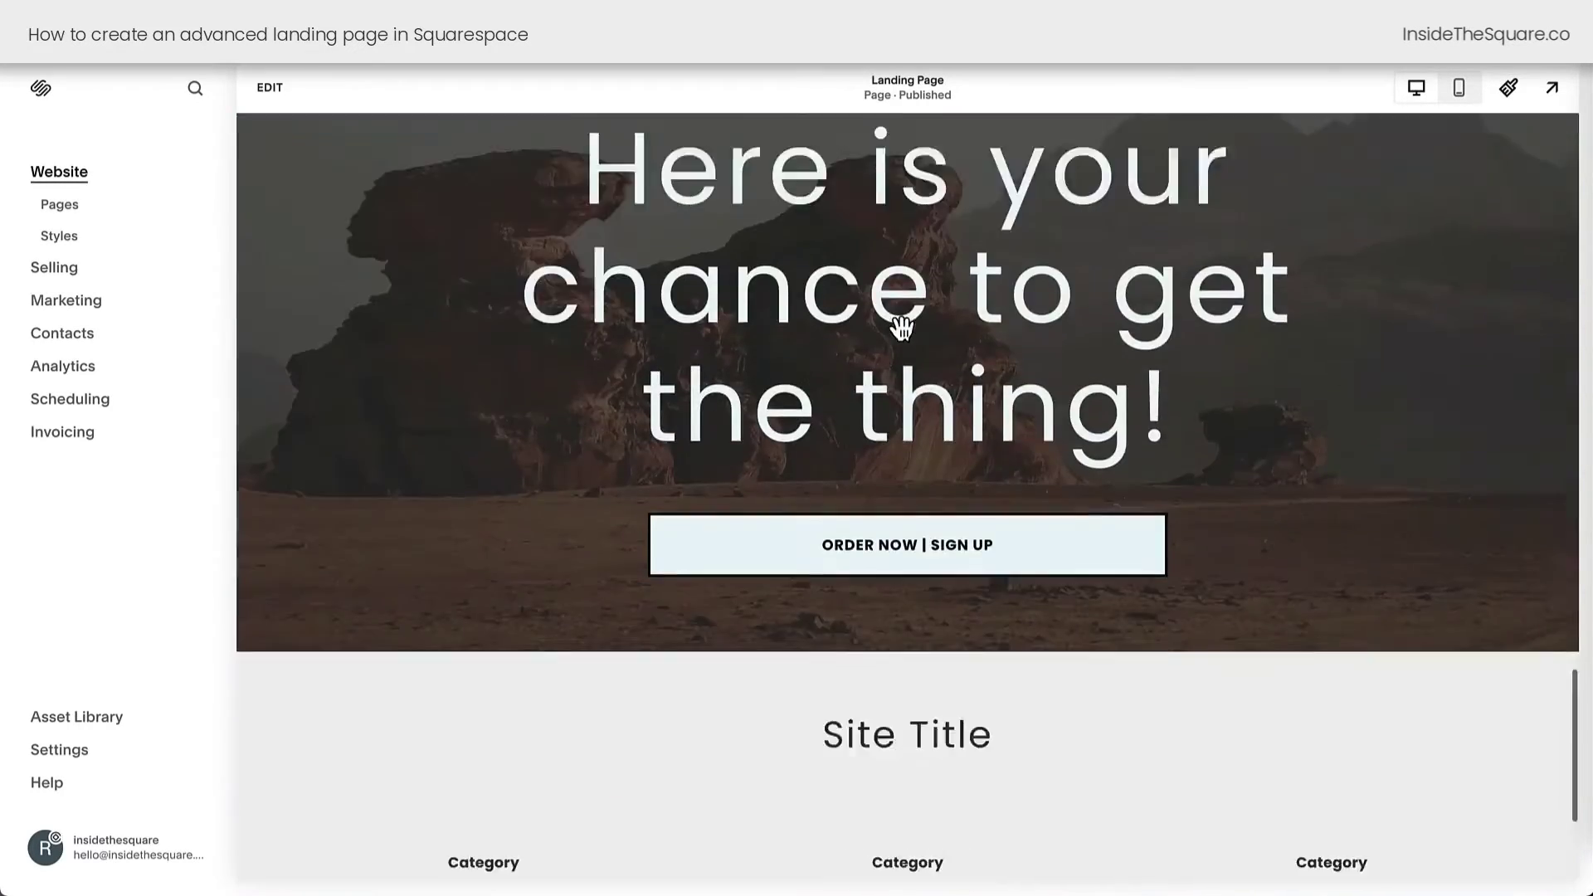
pyautogui.scroll(20, 902, 328)
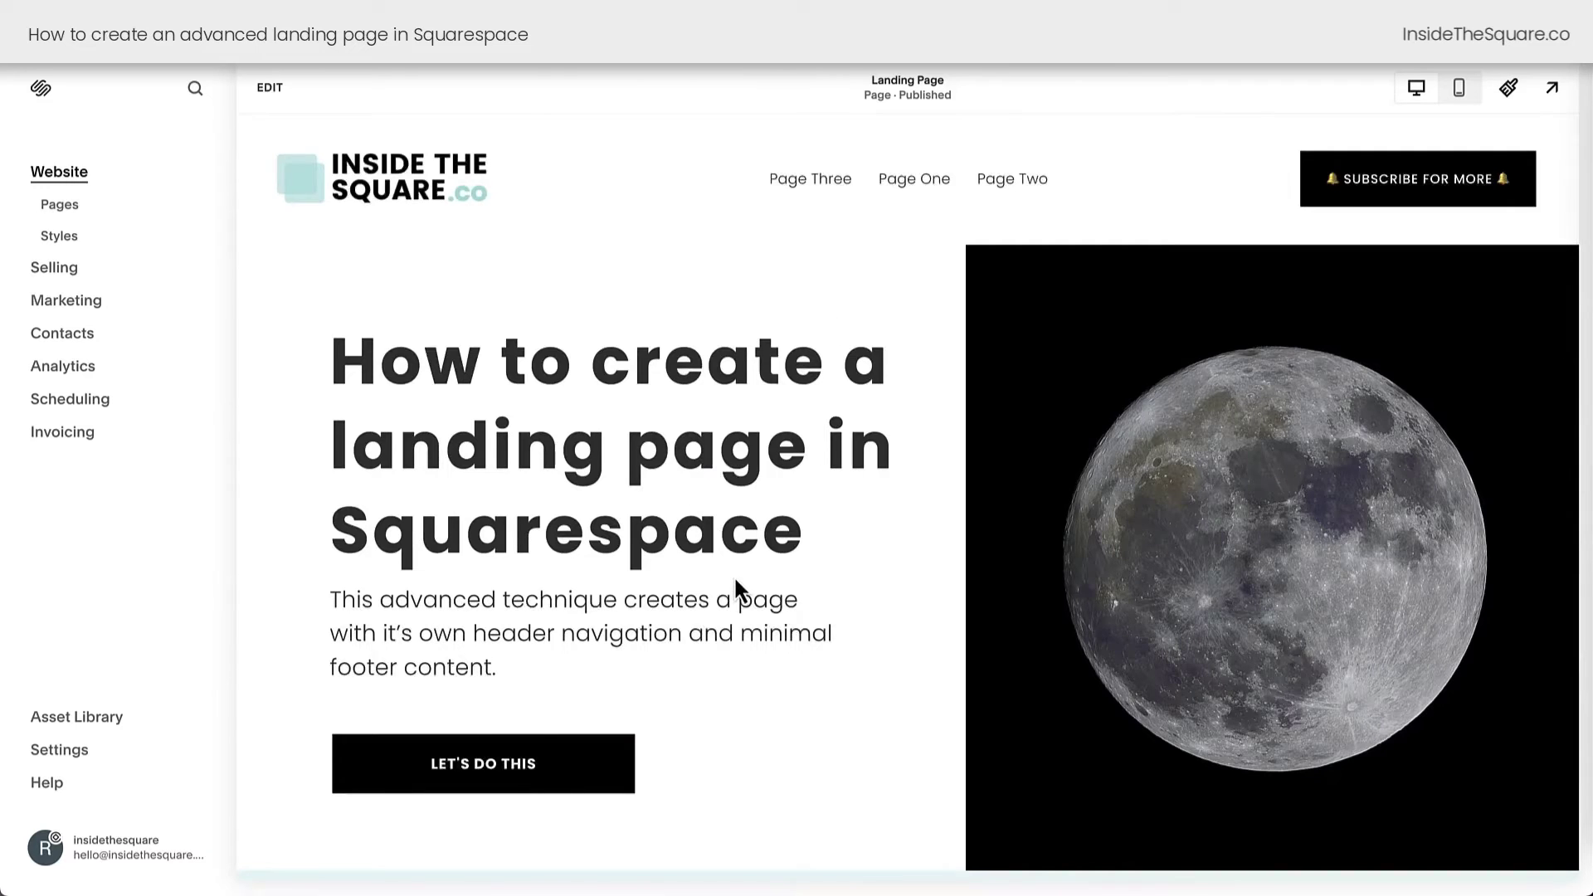
pyautogui.scroll(-10, 734, 577)
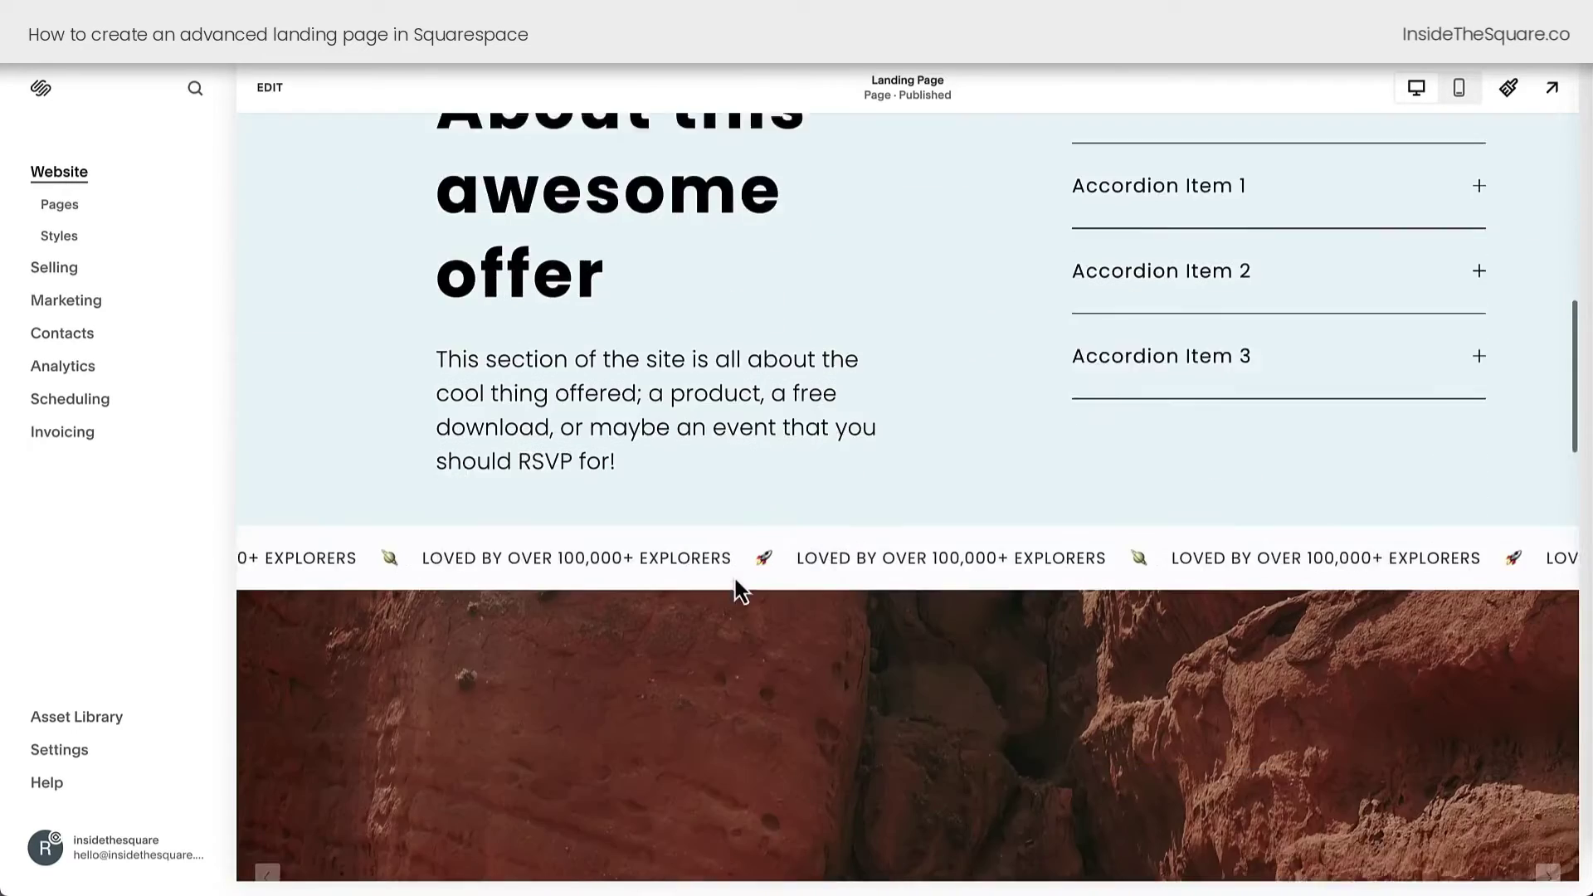
pyautogui.scroll(-10, 736, 583)
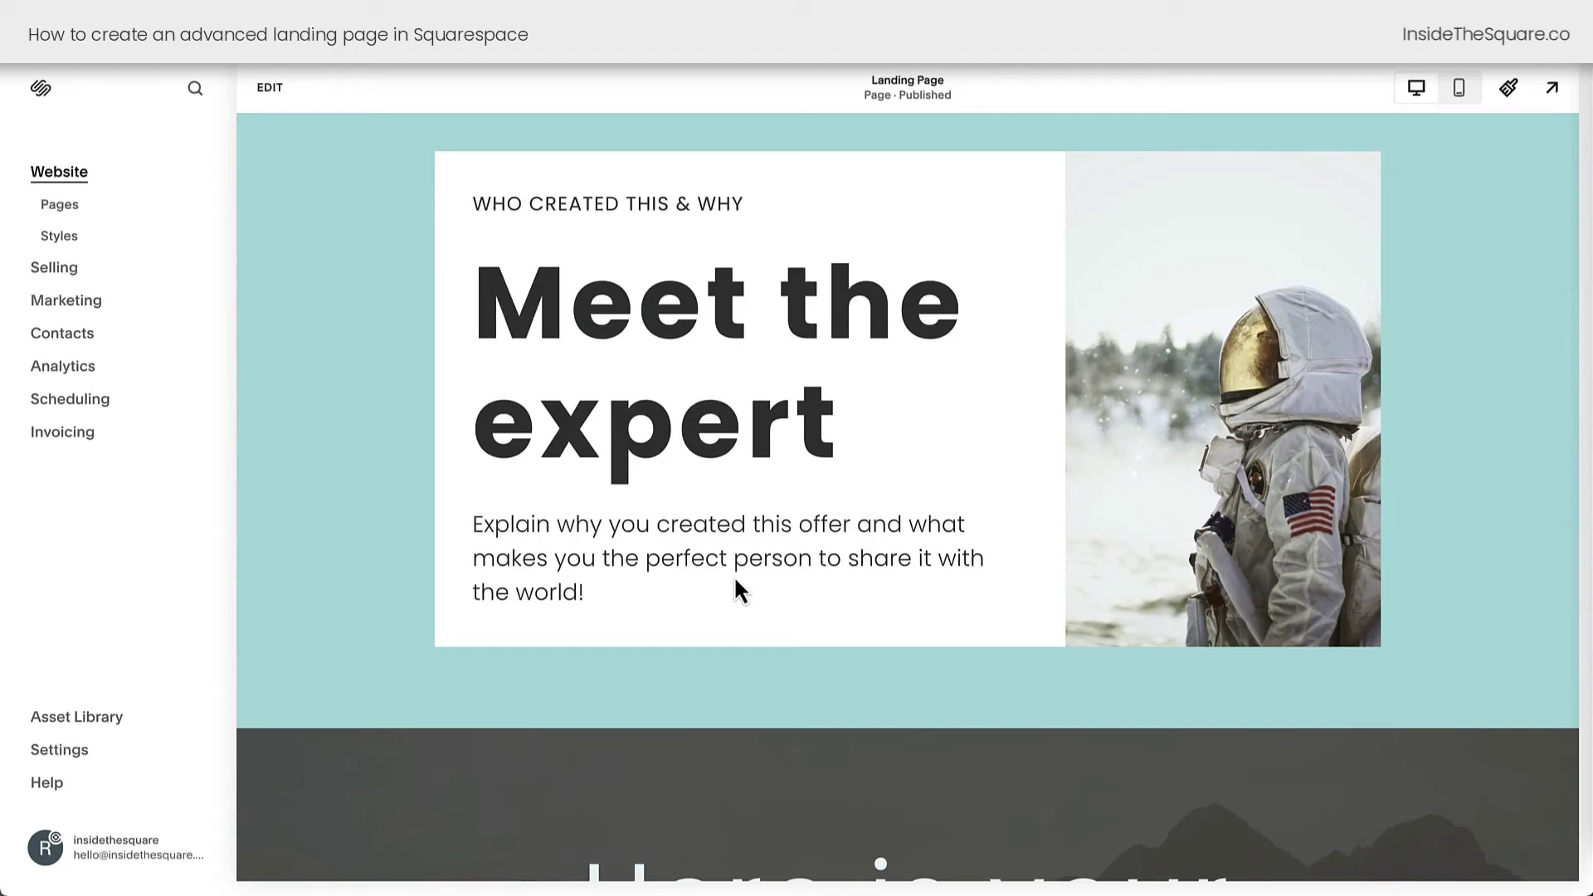
pyautogui.scroll(-7, 734, 575)
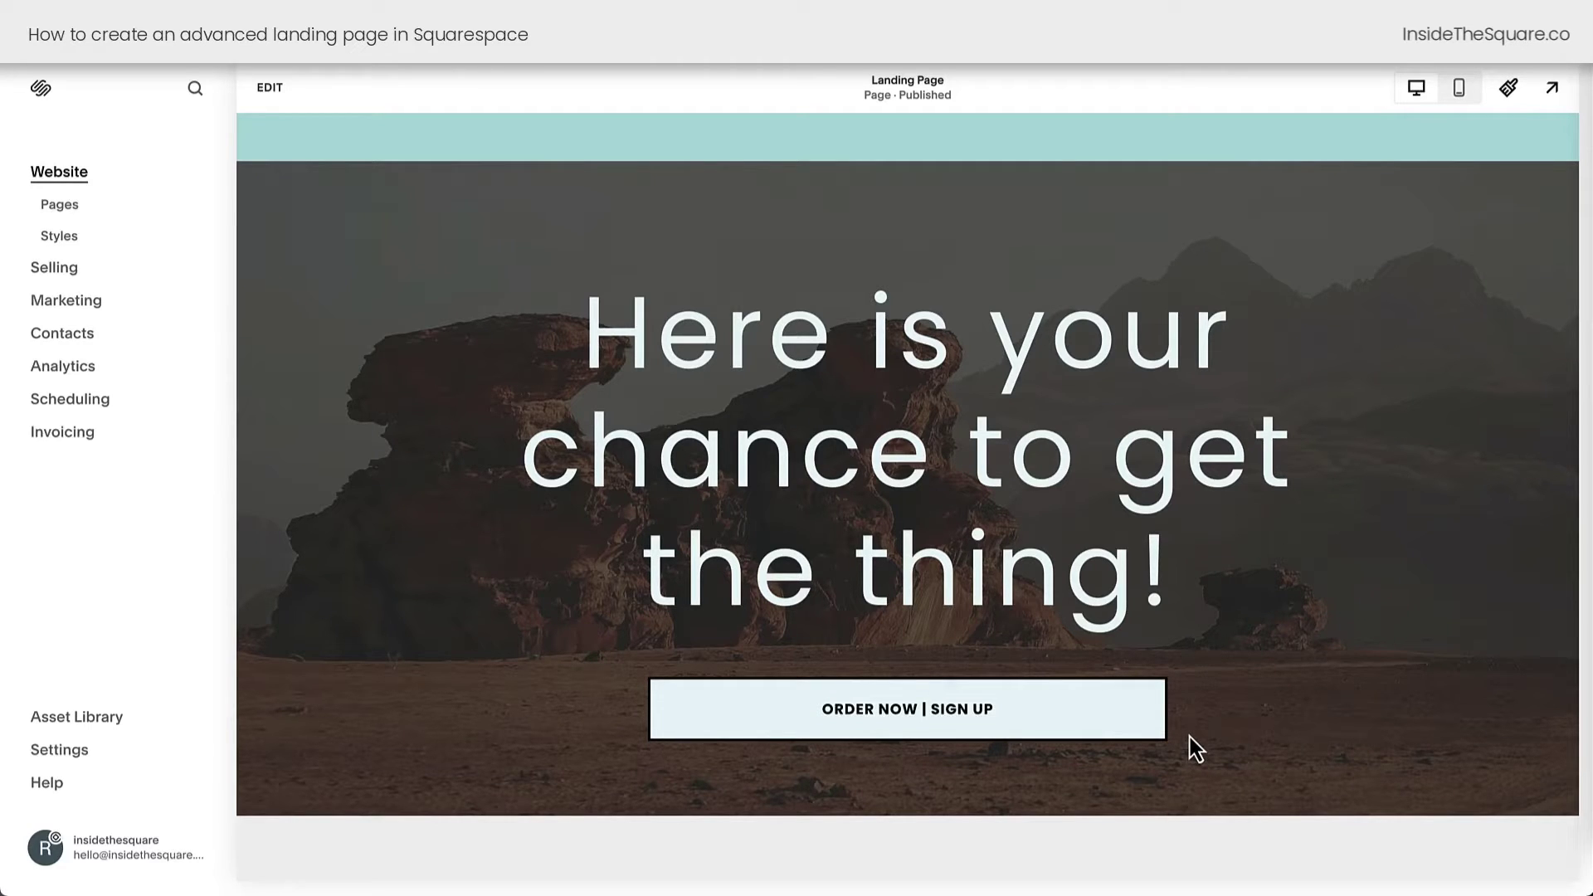
pyautogui.scroll(-5, 1195, 747)
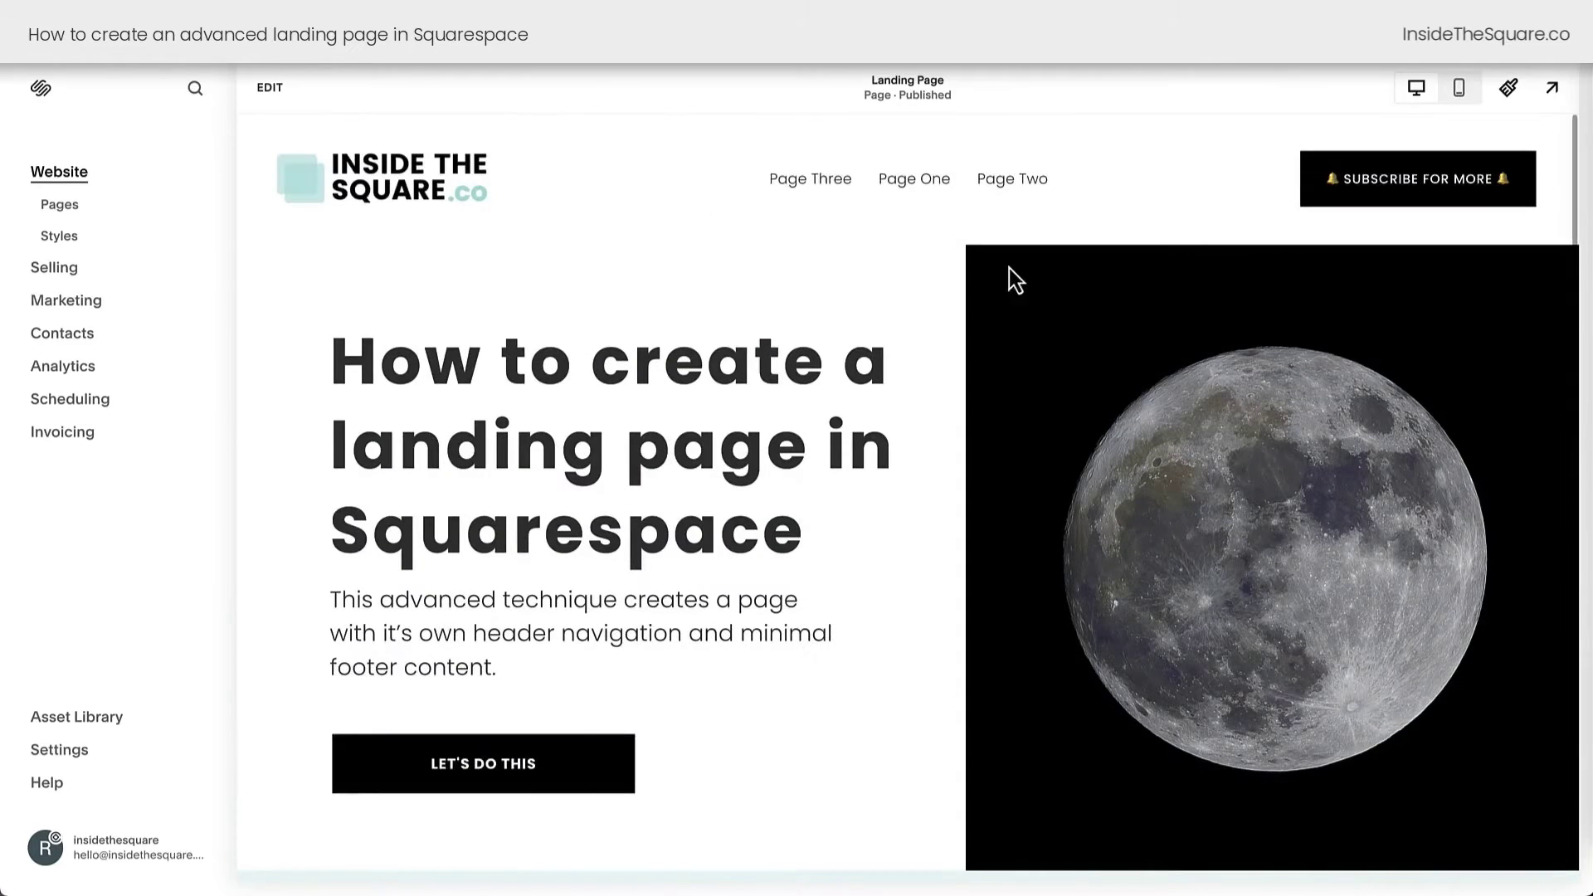
pyautogui.scroll(-1, 1157, 262)
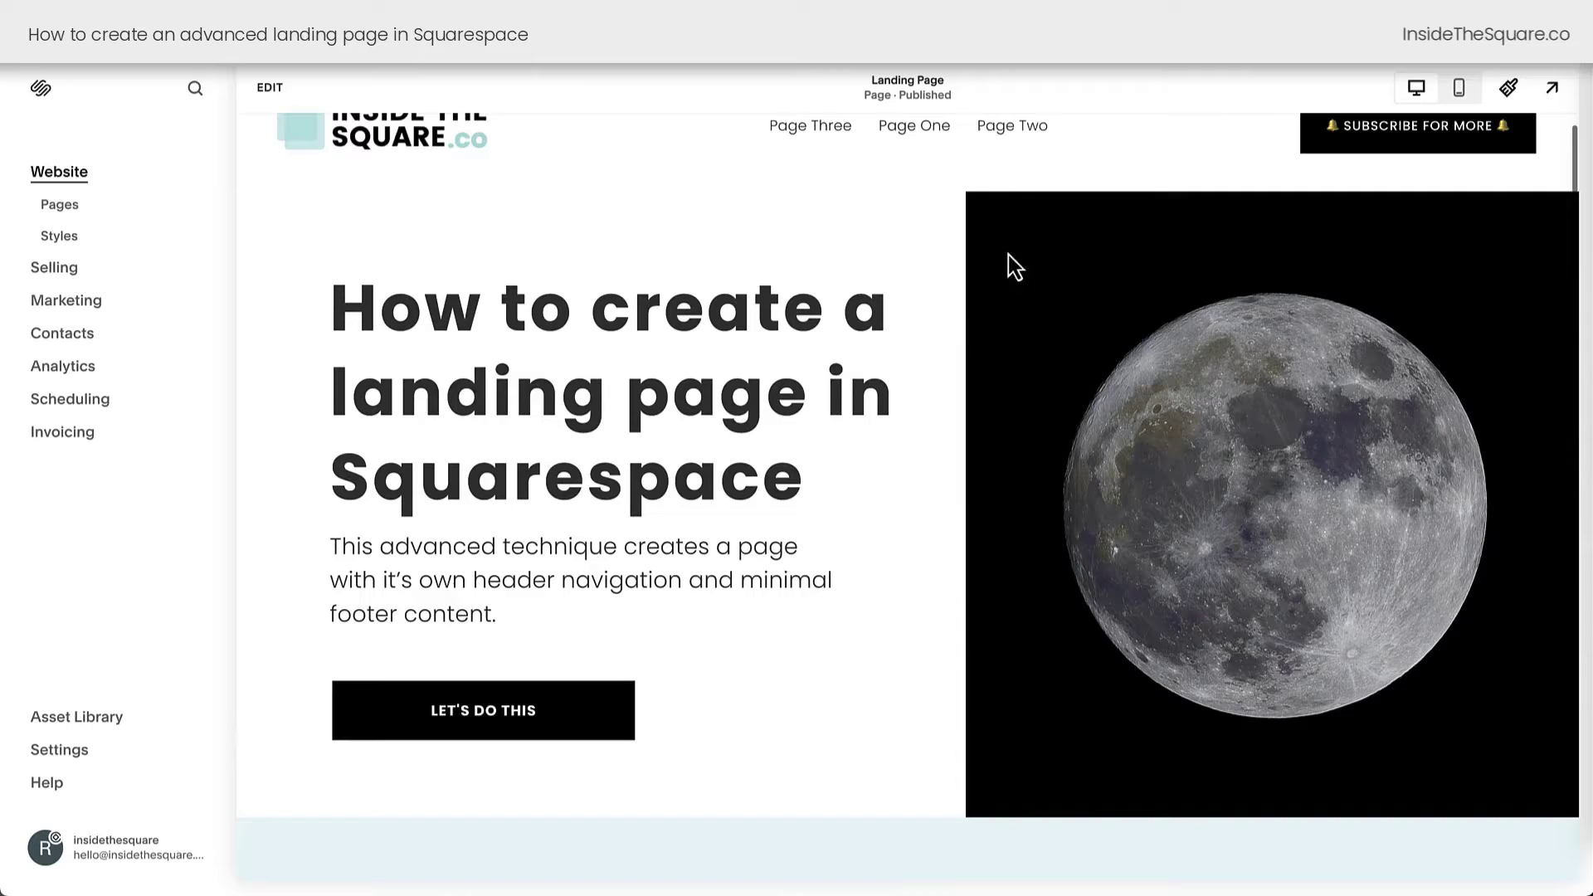
pyautogui.scroll(1, 996, 265)
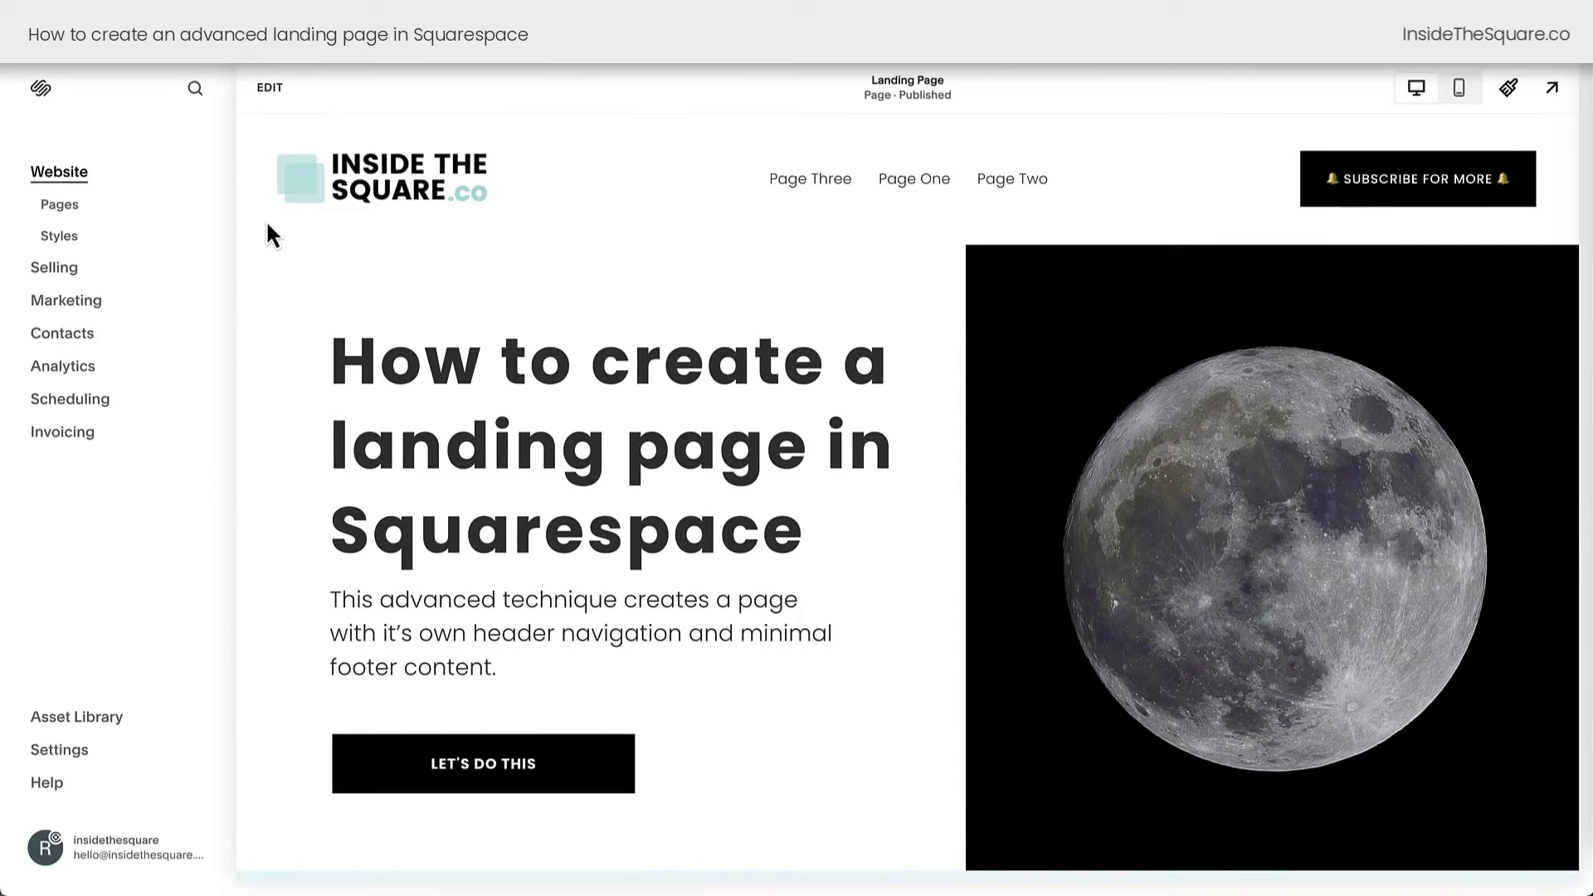
# Show the Pages panel beside the preview, with Landing Page listed under Not Linked
pyautogui.click(131, 206)
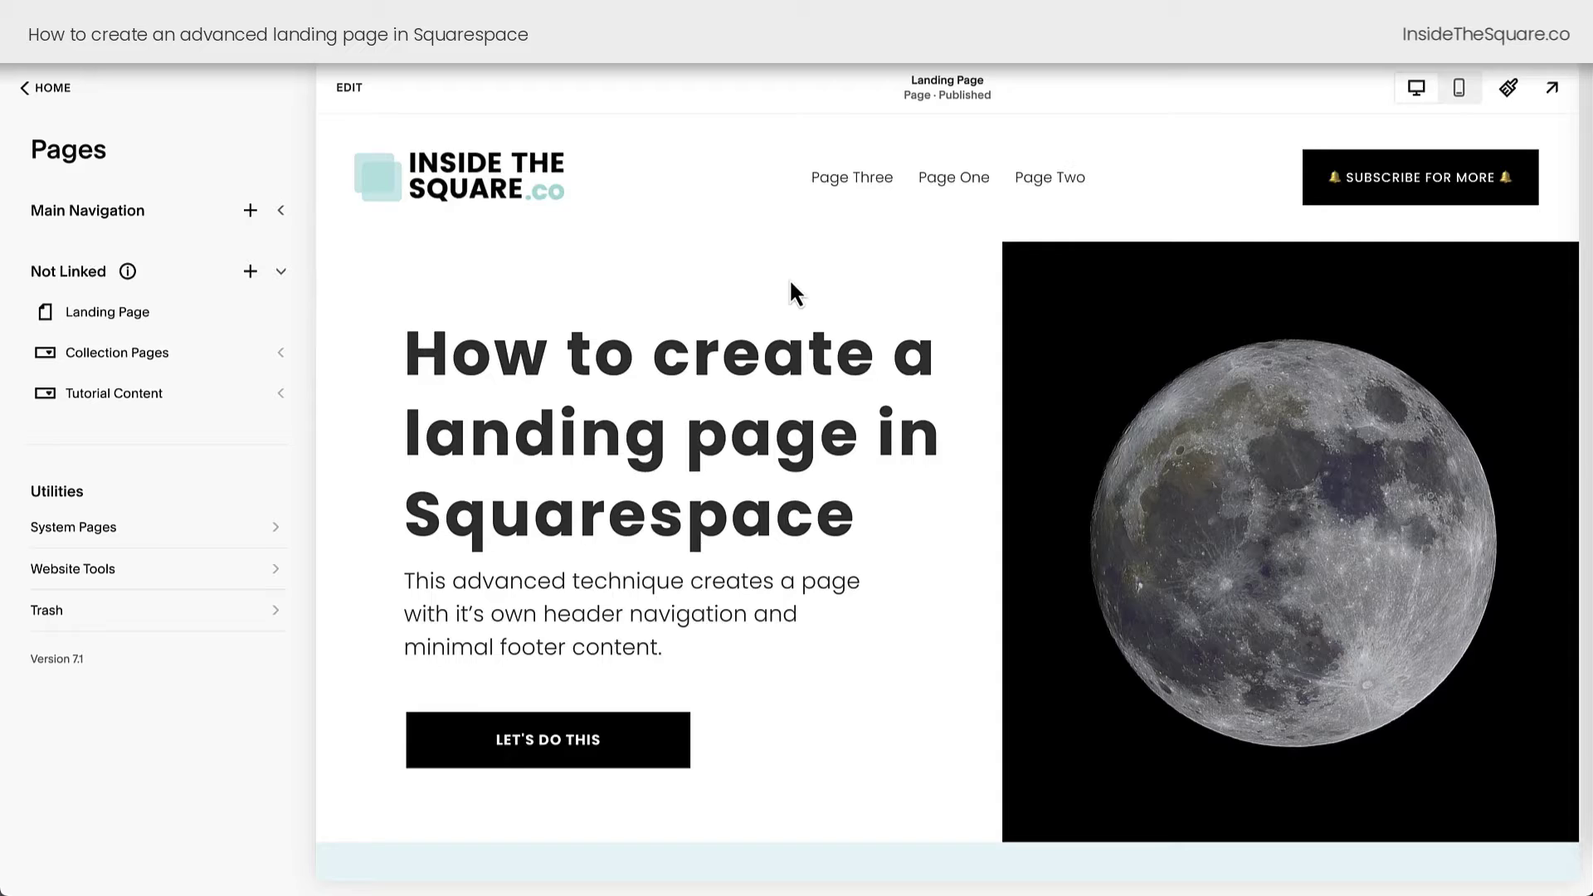
# Enter the page editor and insert a blank section above the moon hero
pyautogui.click(349, 89)
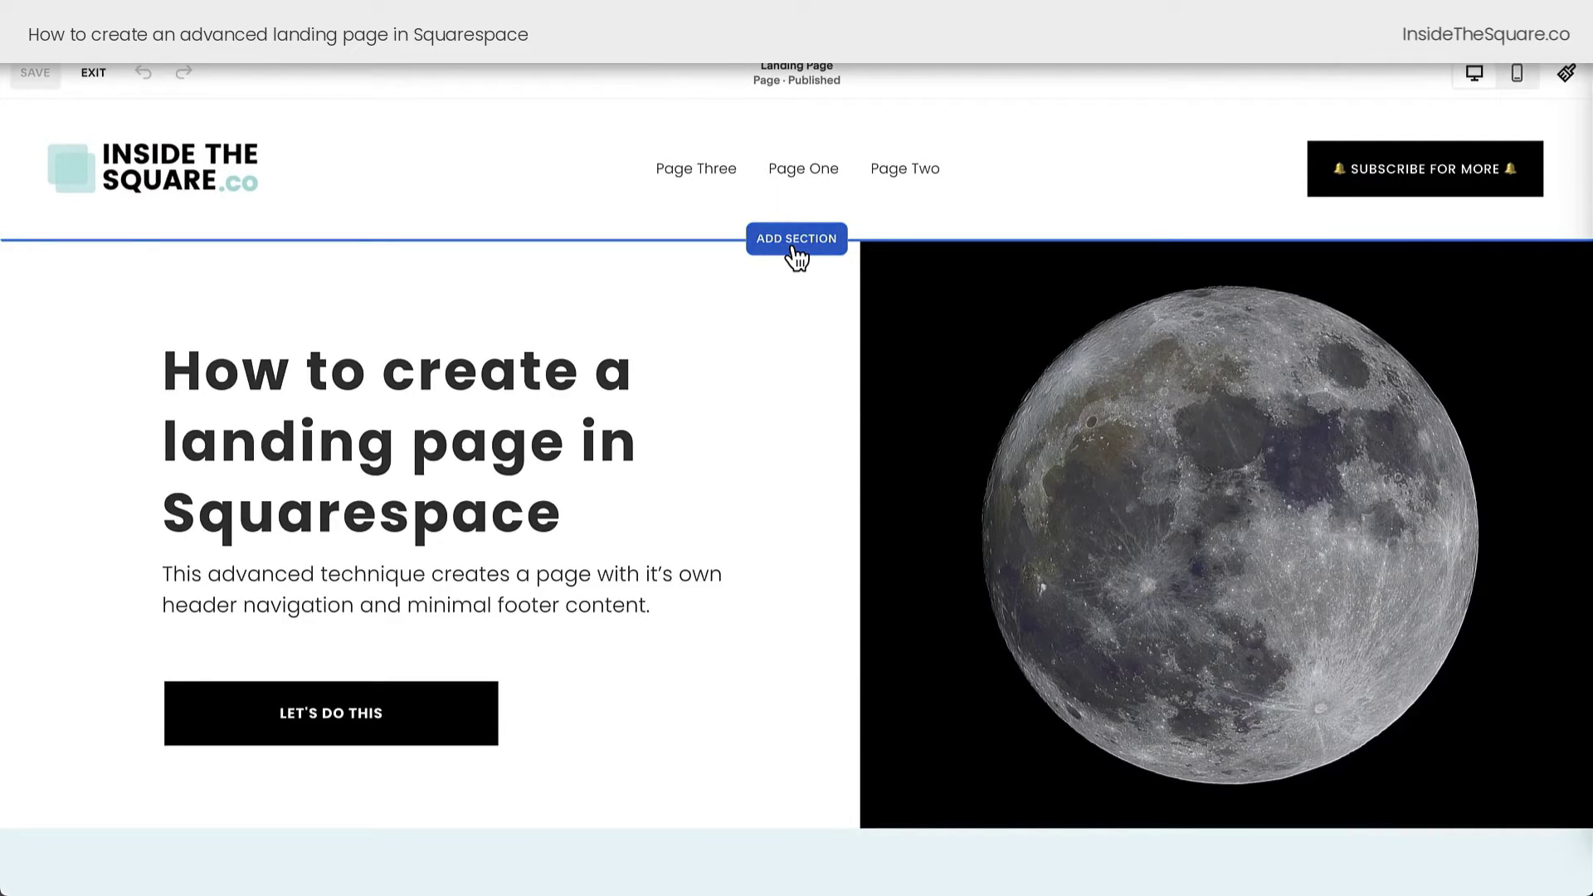
pyautogui.click(794, 248)
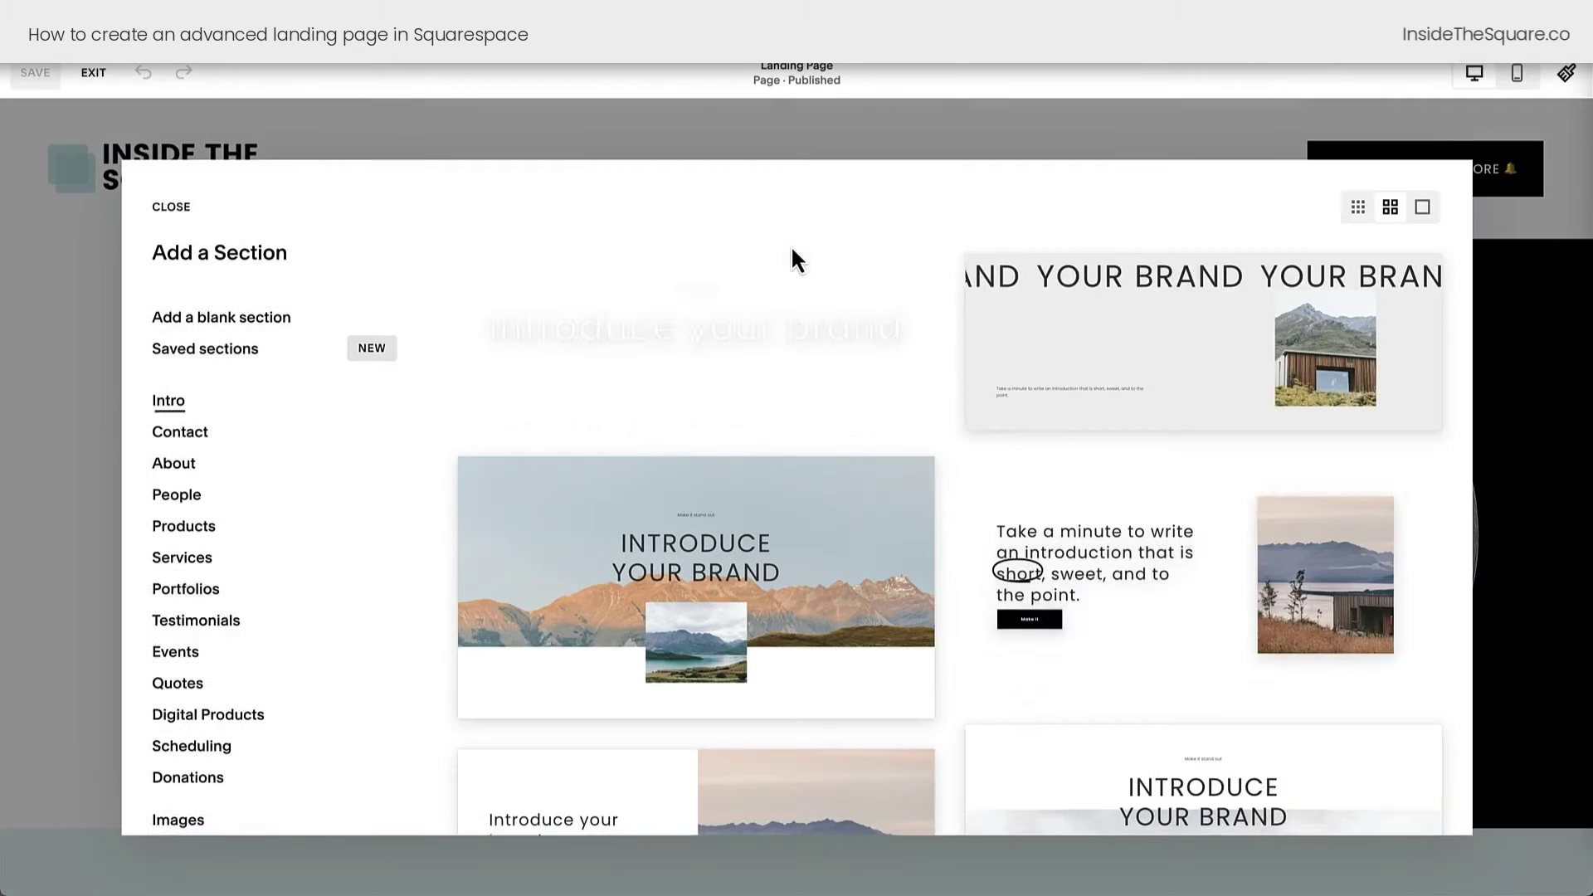
pyautogui.click(319, 330)
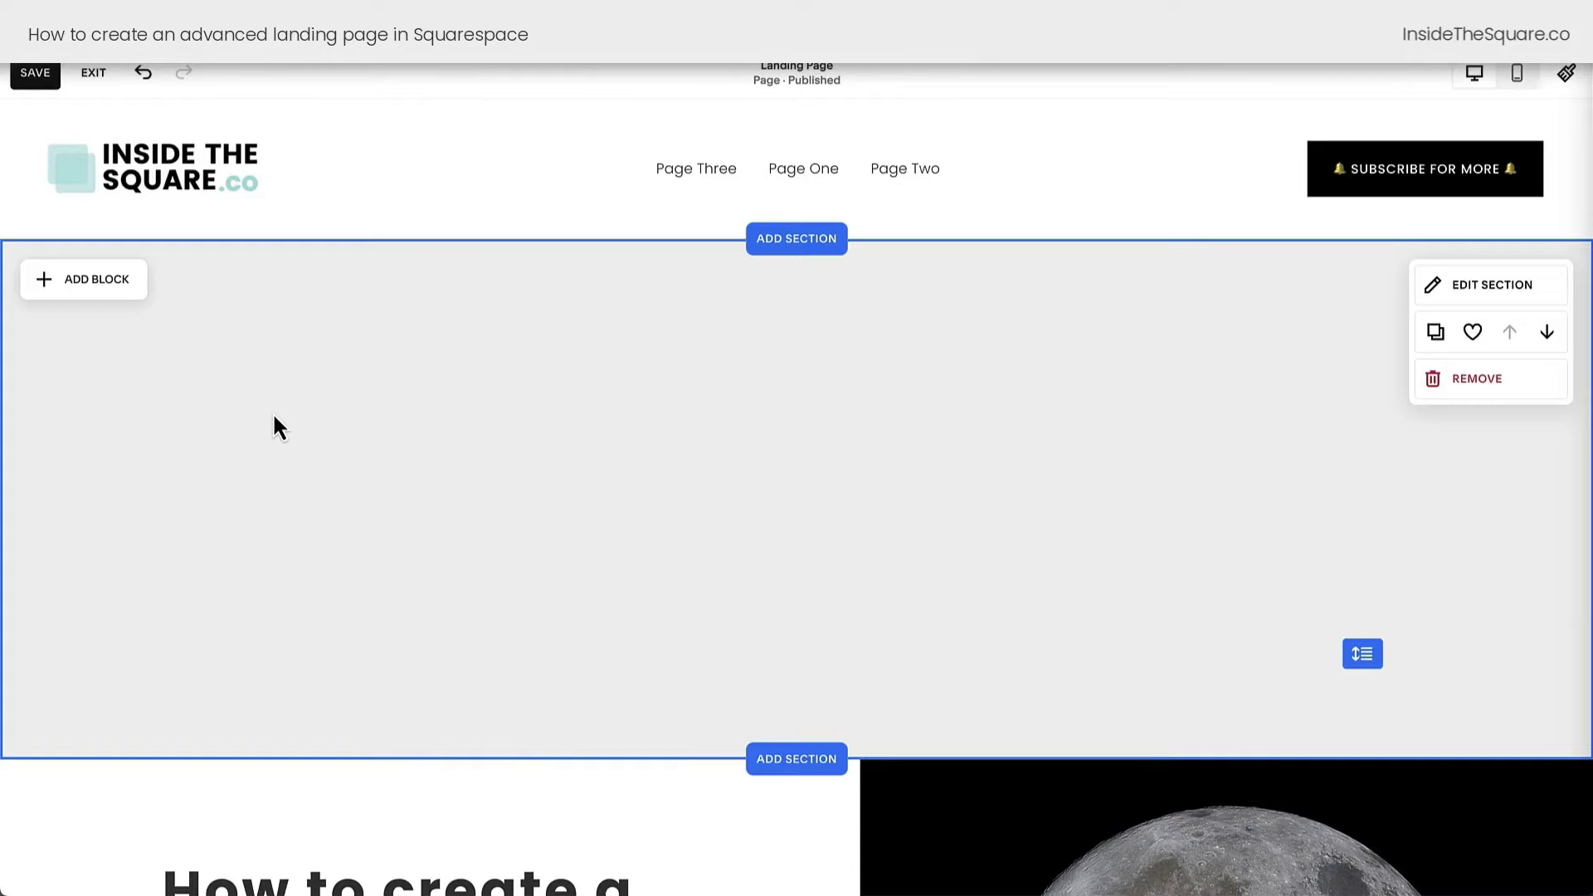
# Add an image block with ITS logo.png from the library and resize it smaller
pyautogui.click(118, 290)
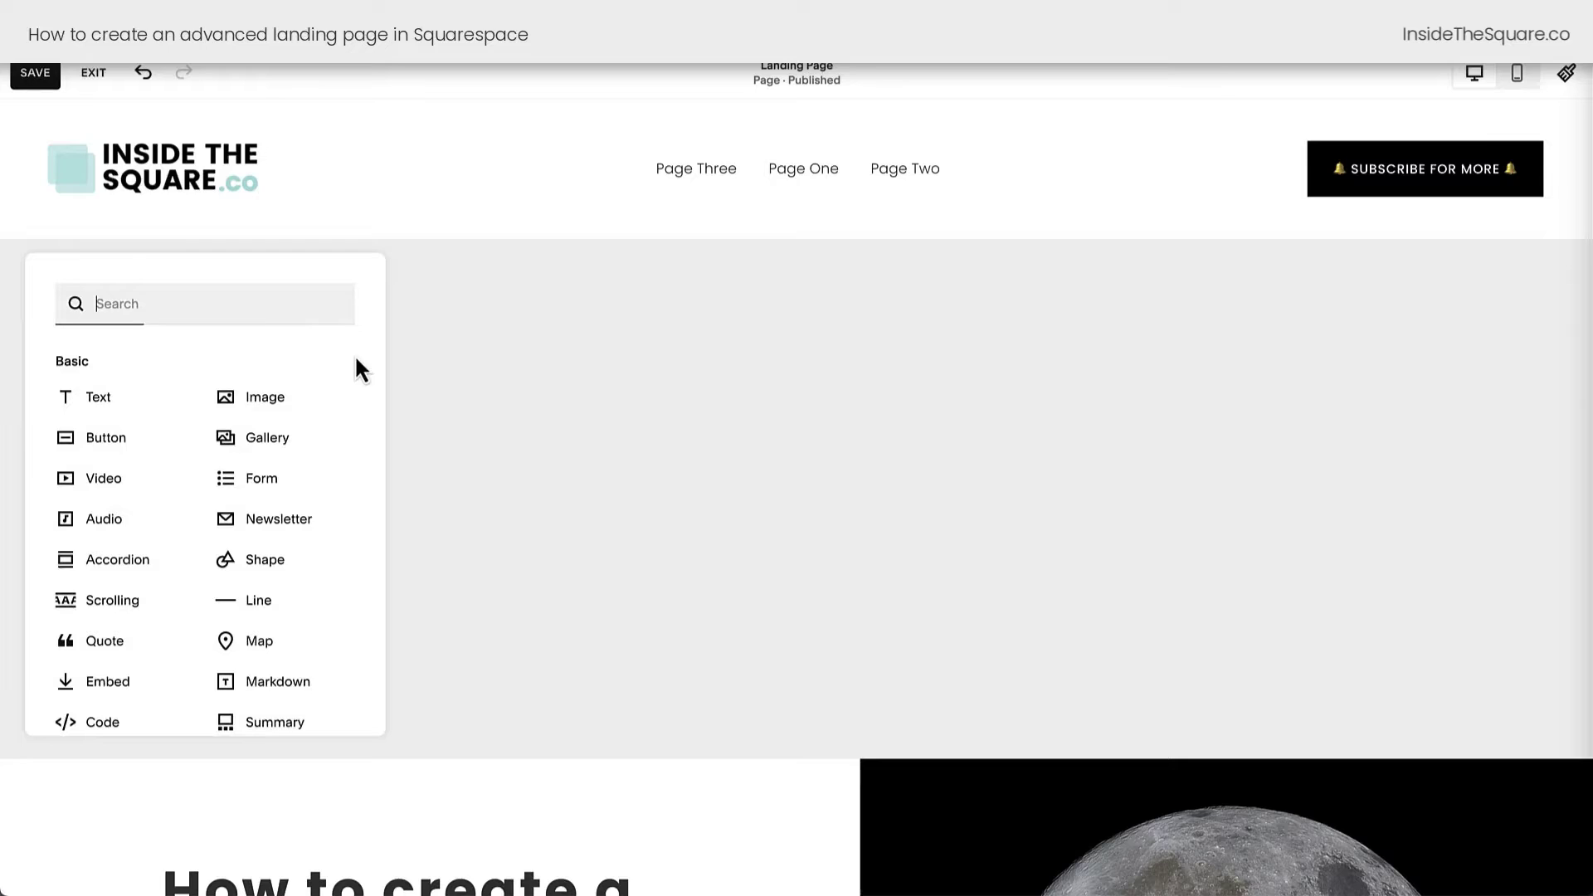
pyautogui.click(274, 402)
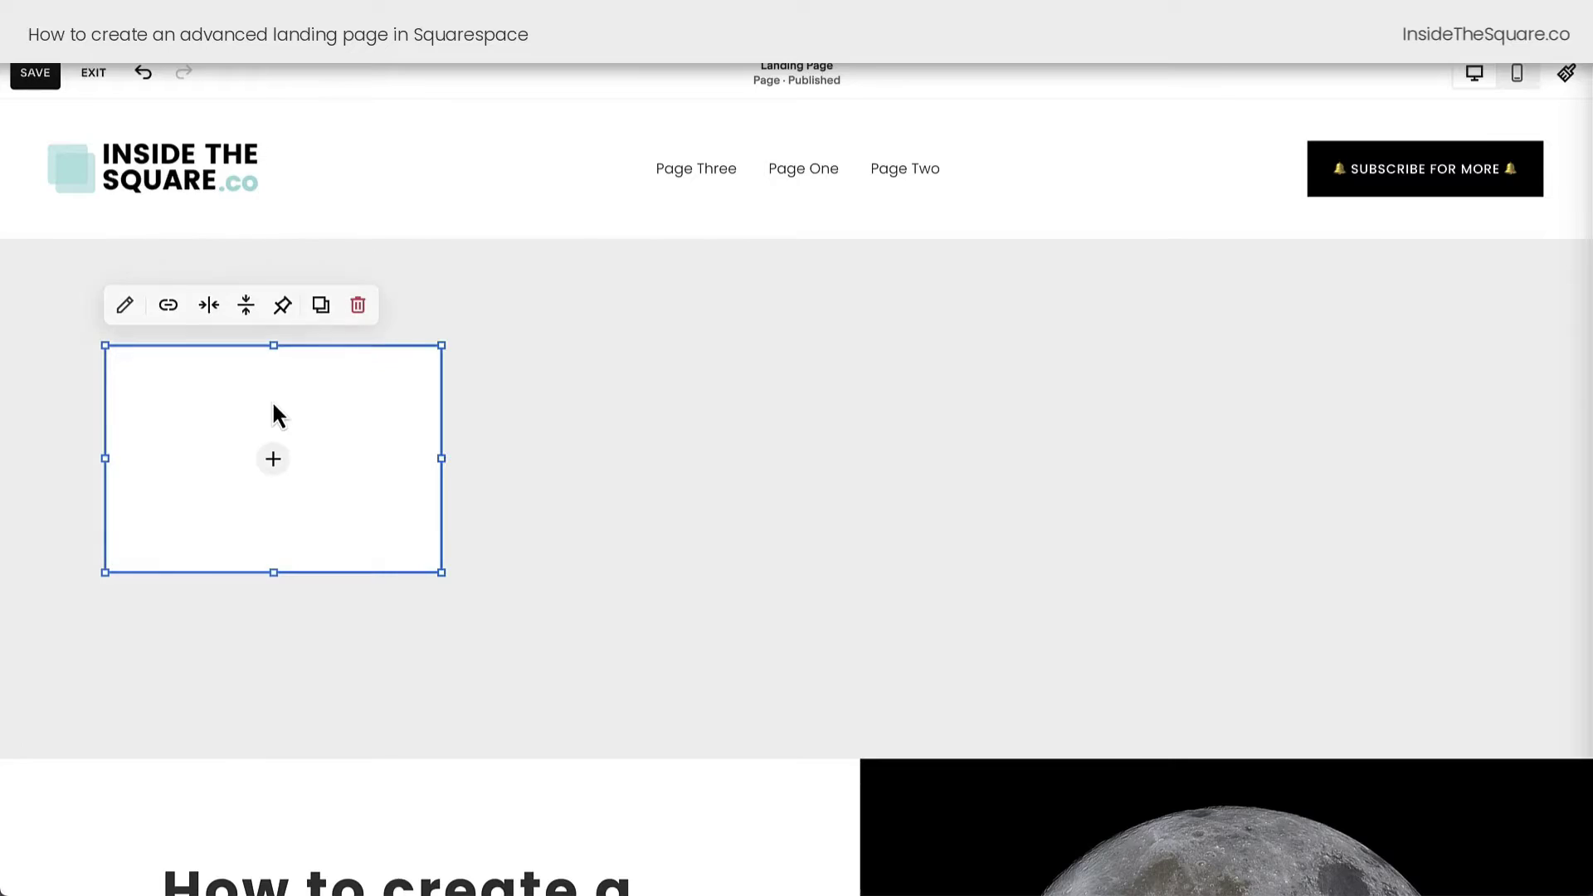
pyautogui.click(287, 473)
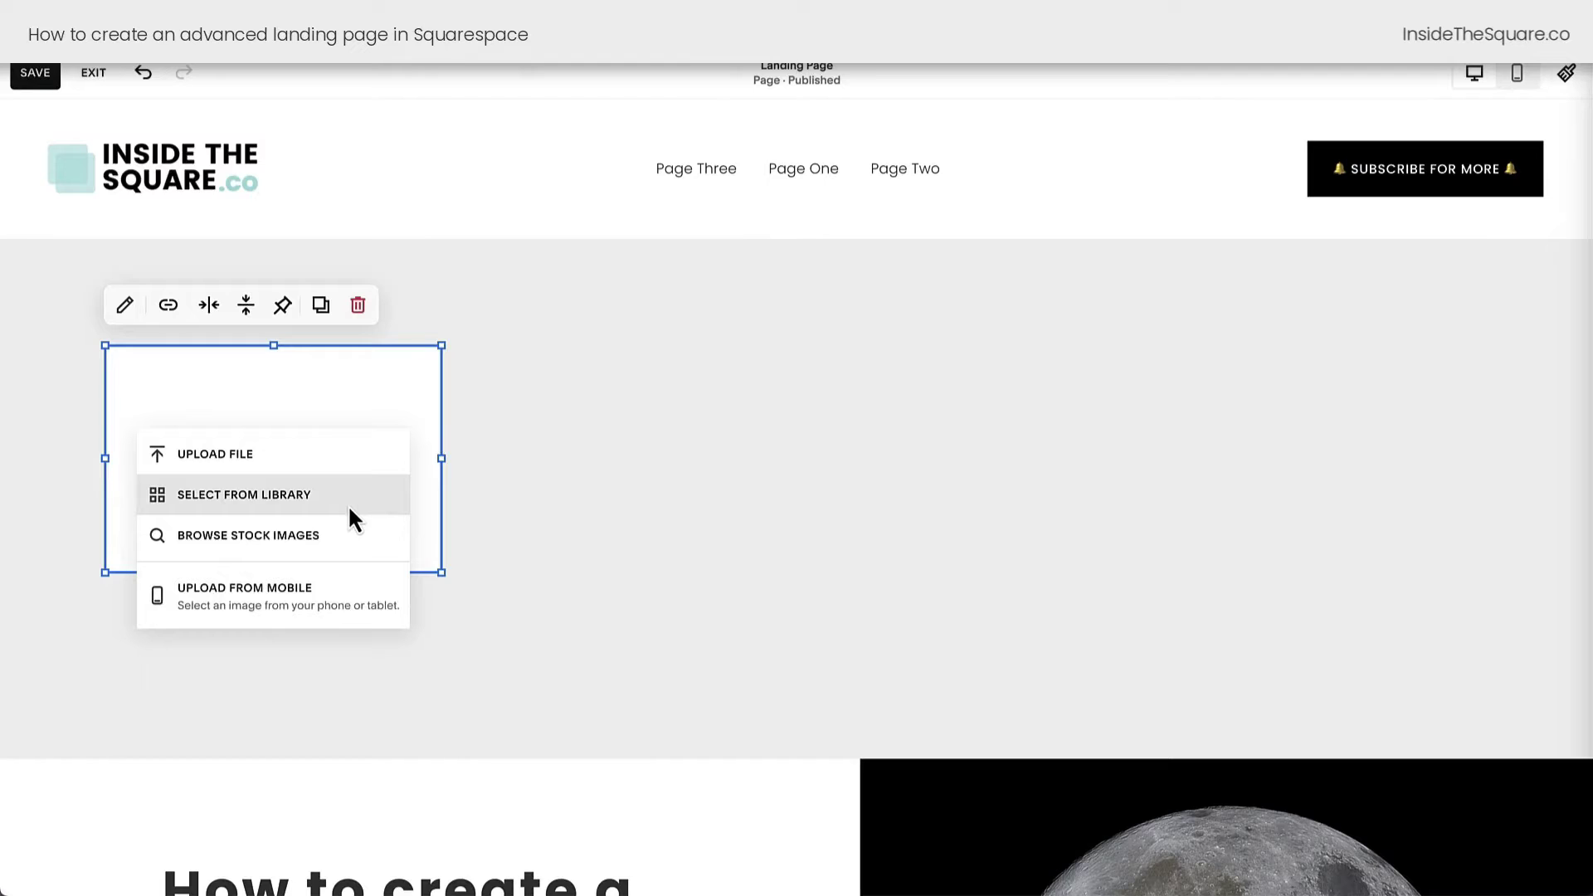
pyautogui.click(350, 506)
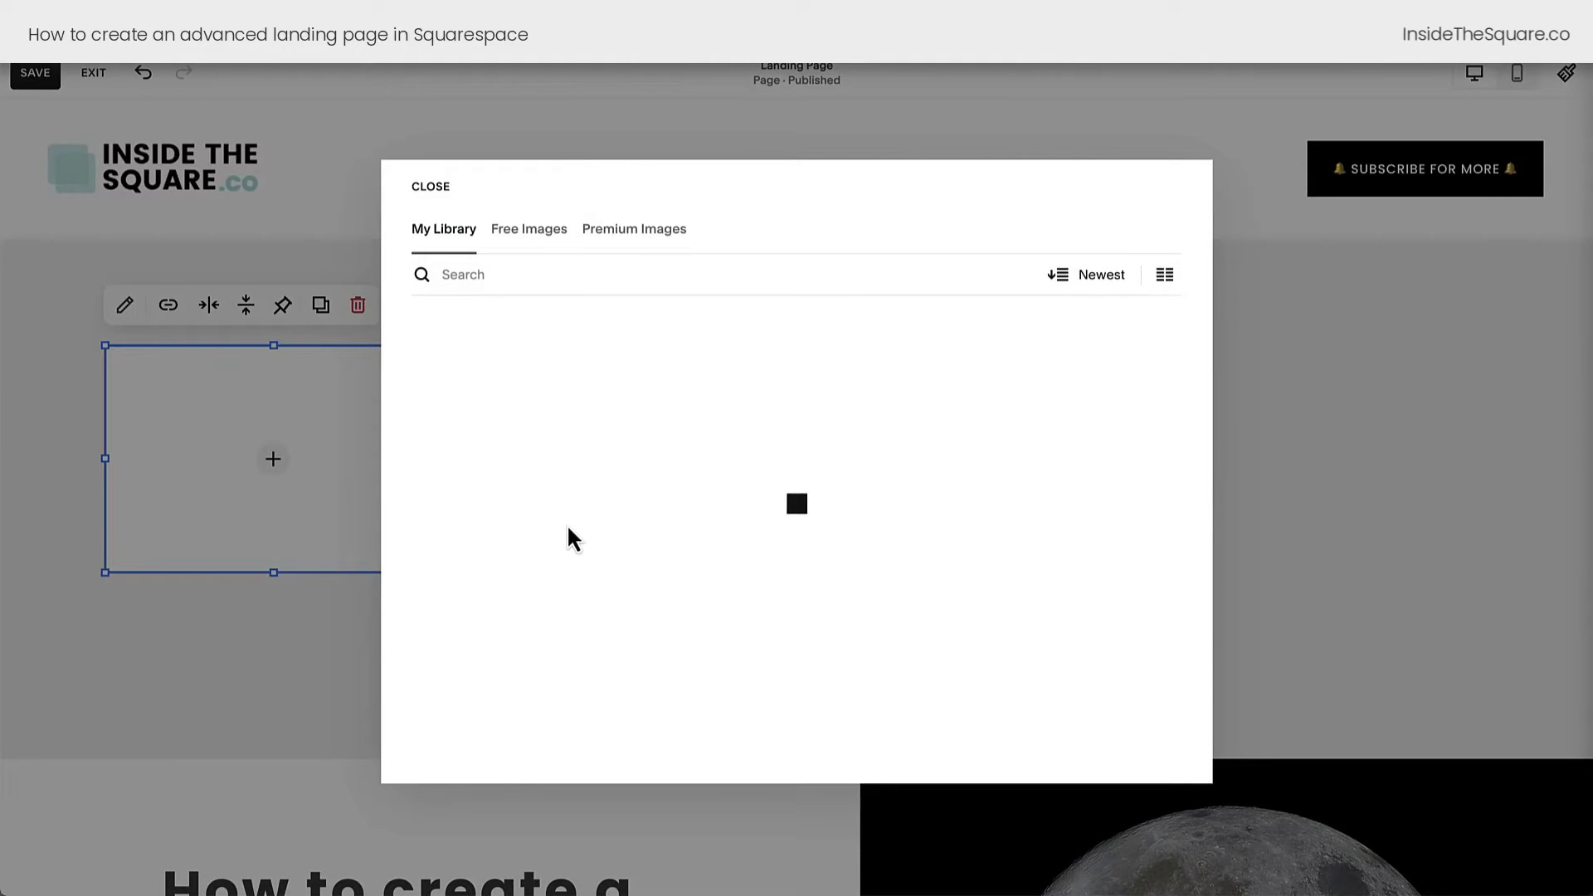
pyautogui.scroll(-2, 568, 526)
pyautogui.click(570, 558)
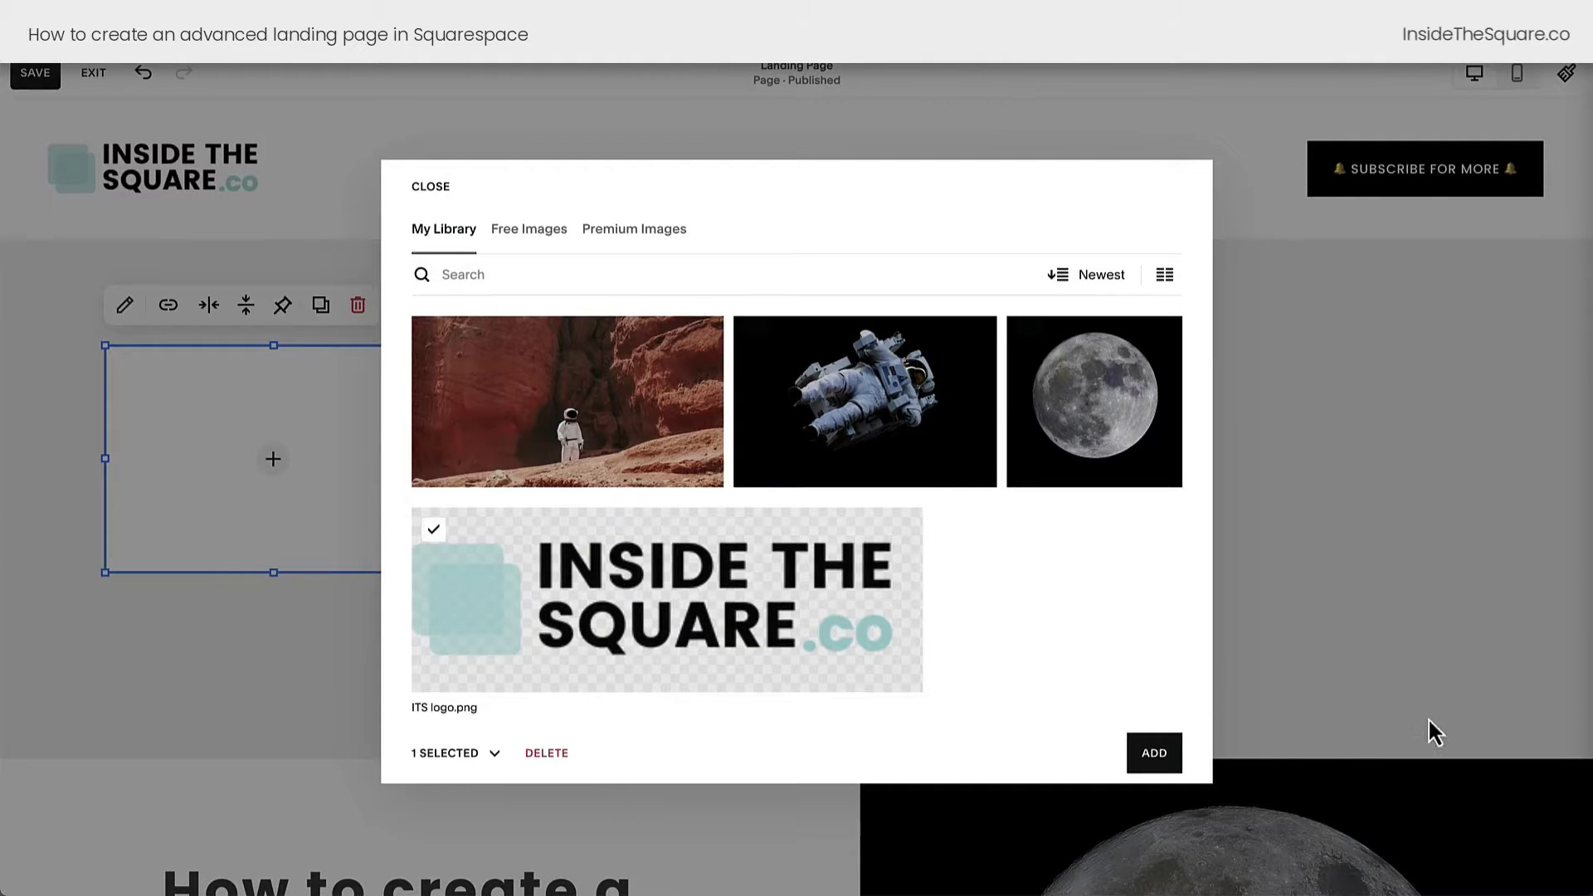
pyautogui.click(1179, 760)
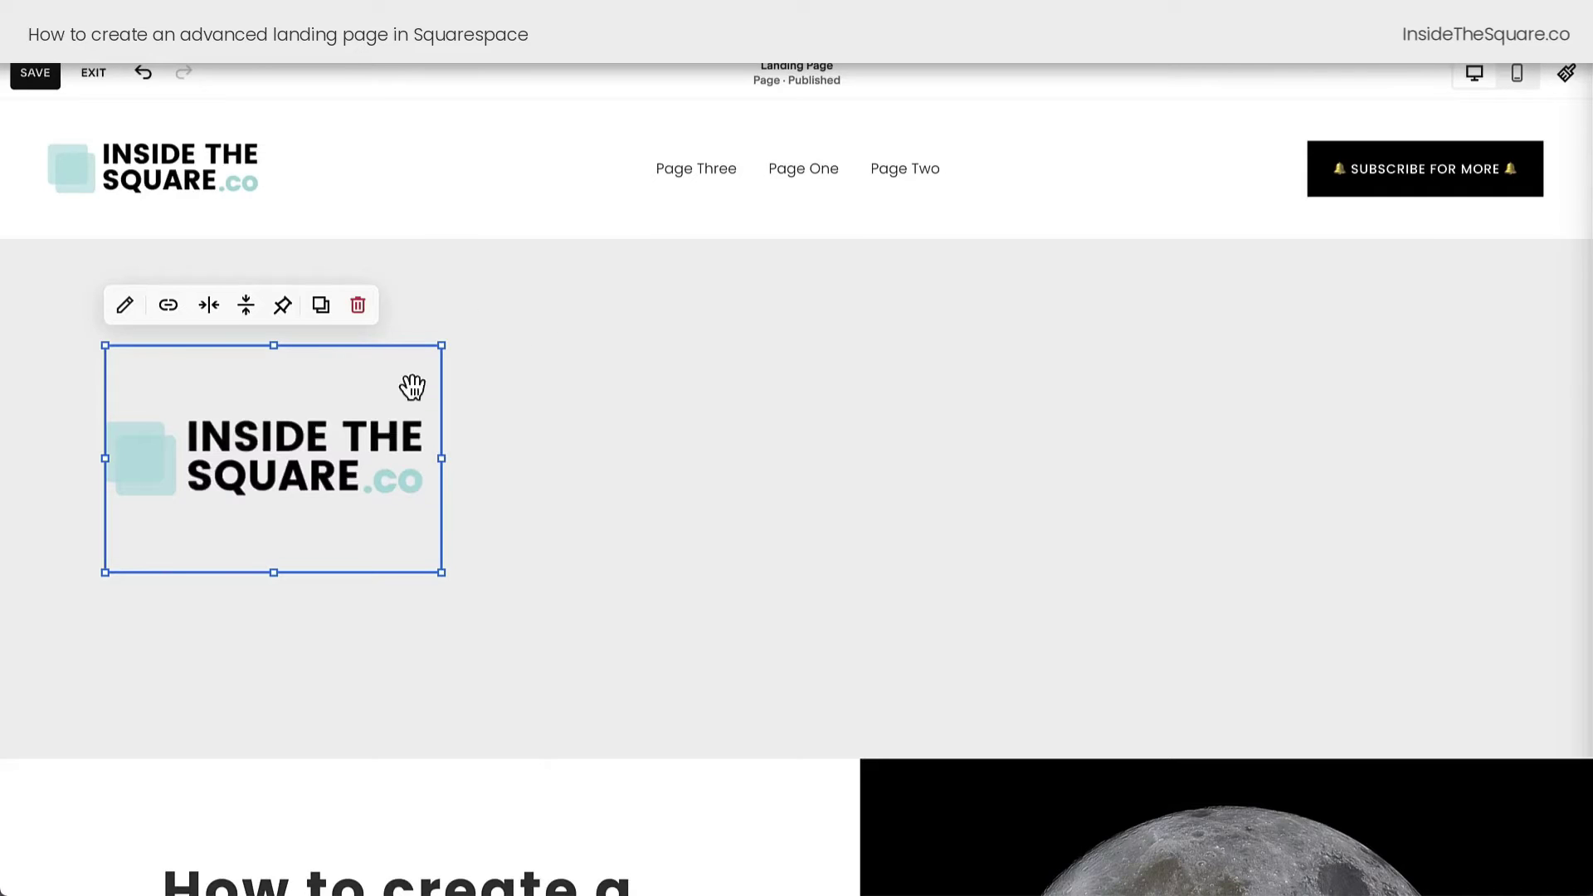
pyautogui.moveTo(426, 557); pyautogui.dragTo(317, 405)
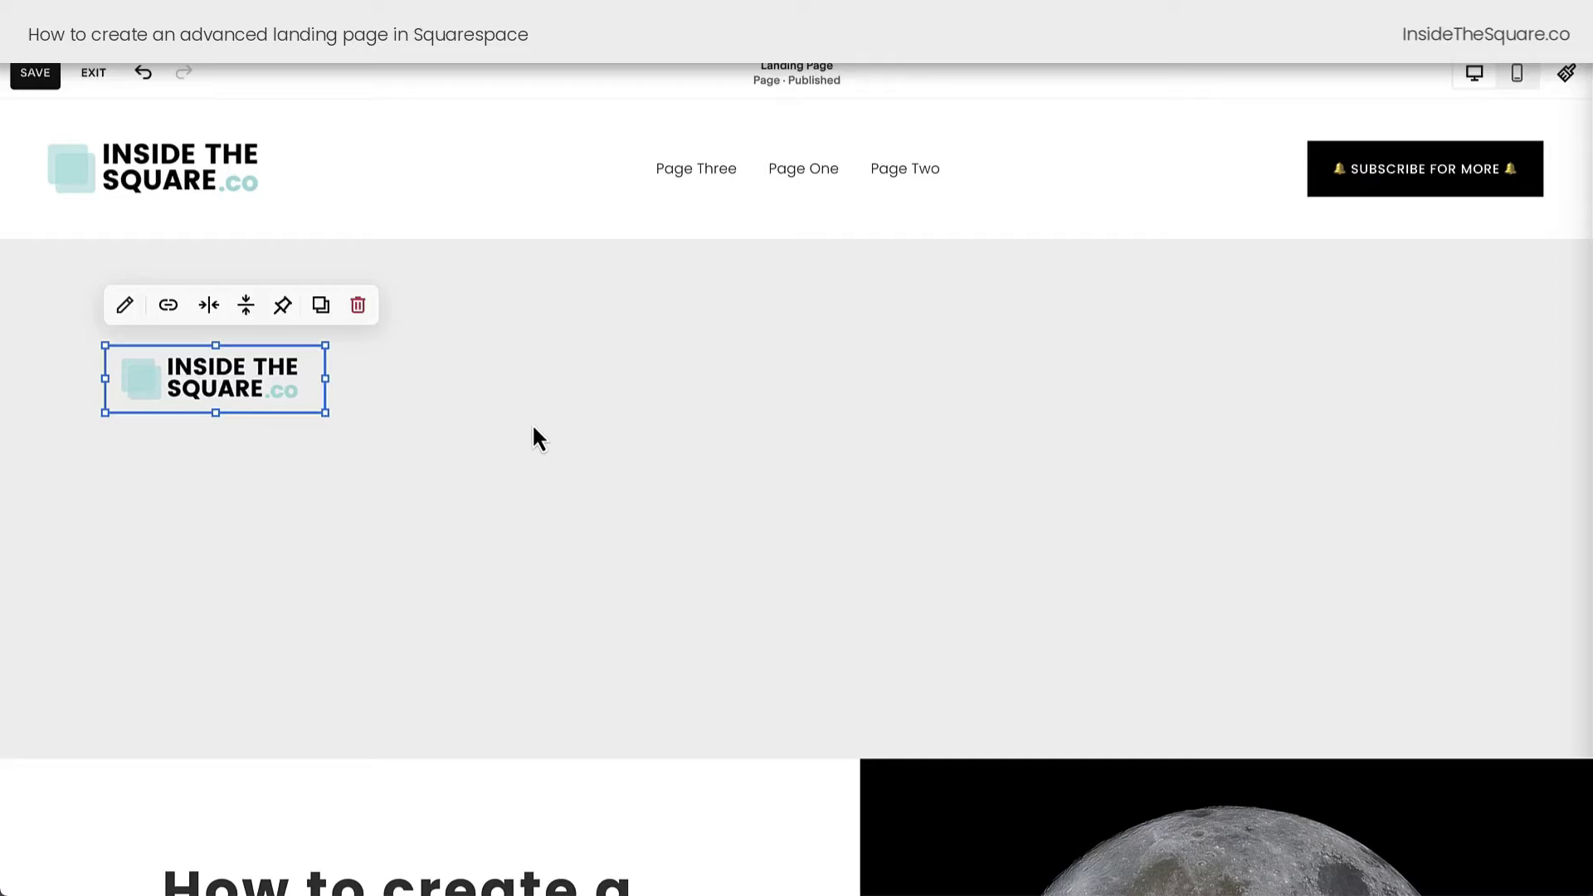
# Add a text block reading MORE INFO at the section's centre-right
pyautogui.click(532, 424)
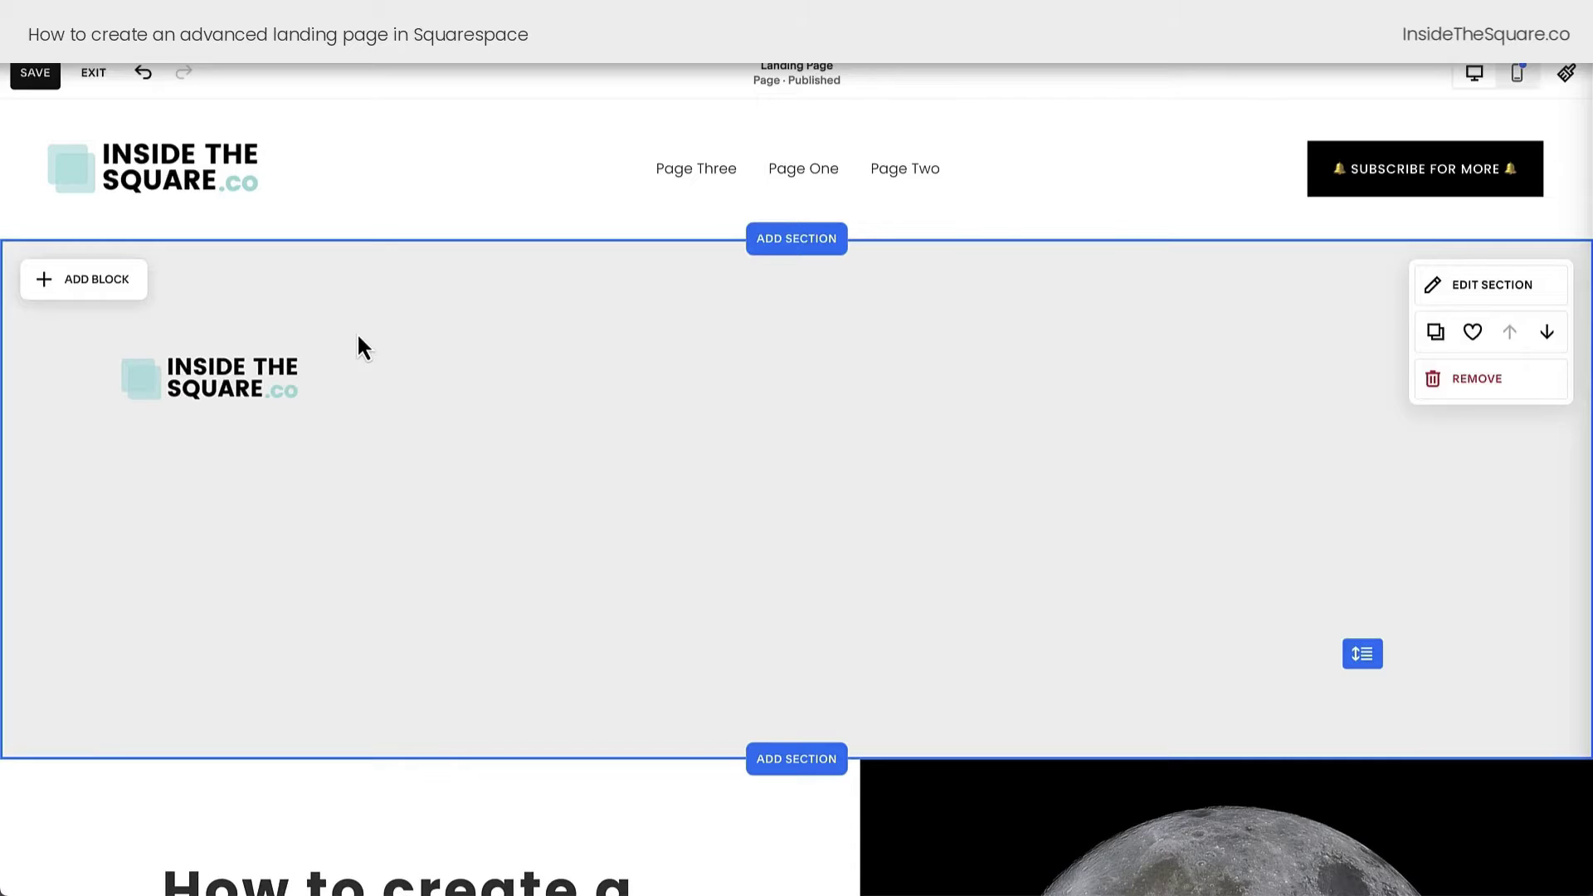
pyautogui.click(117, 286)
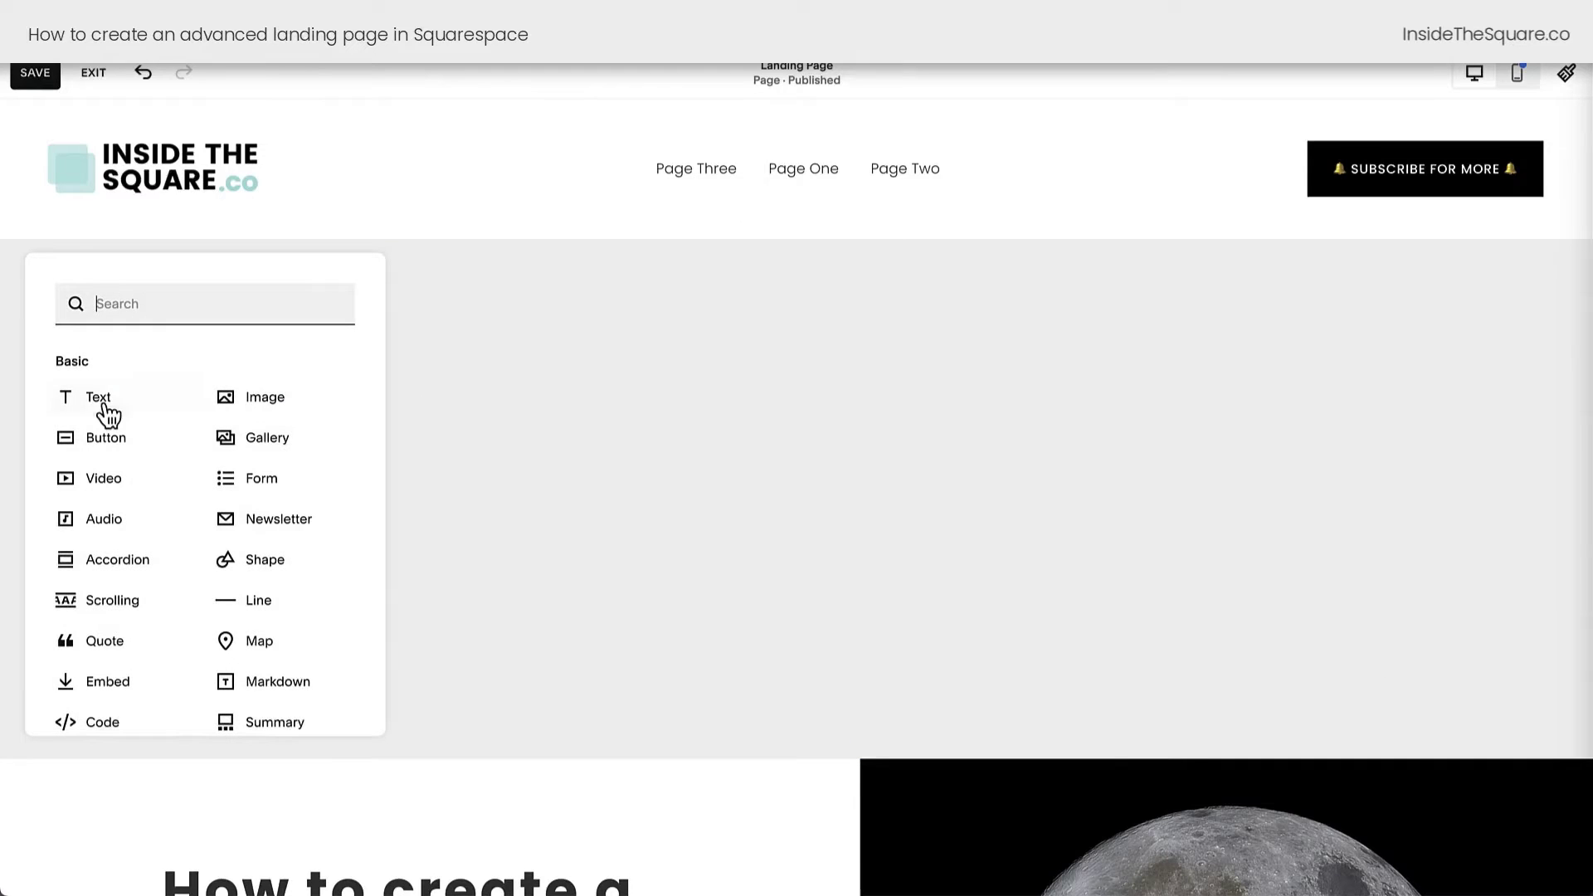
pyautogui.click(106, 408)
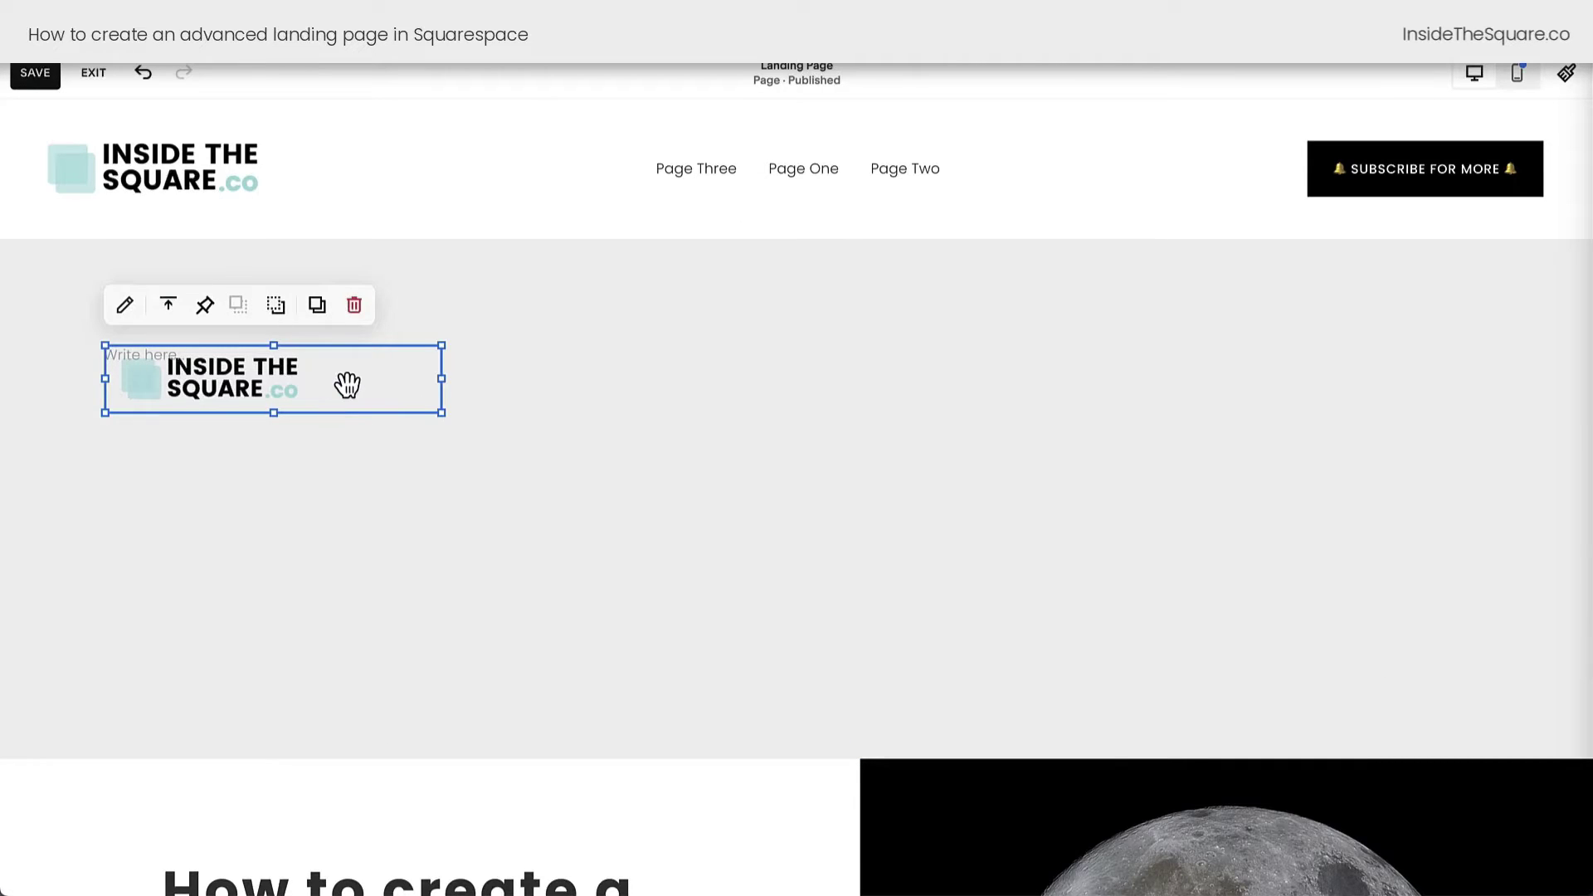
pyautogui.moveTo(347, 385); pyautogui.dragTo(1024, 380)
pyautogui.click(1010, 359)
pyautogui.write('MORE IN')
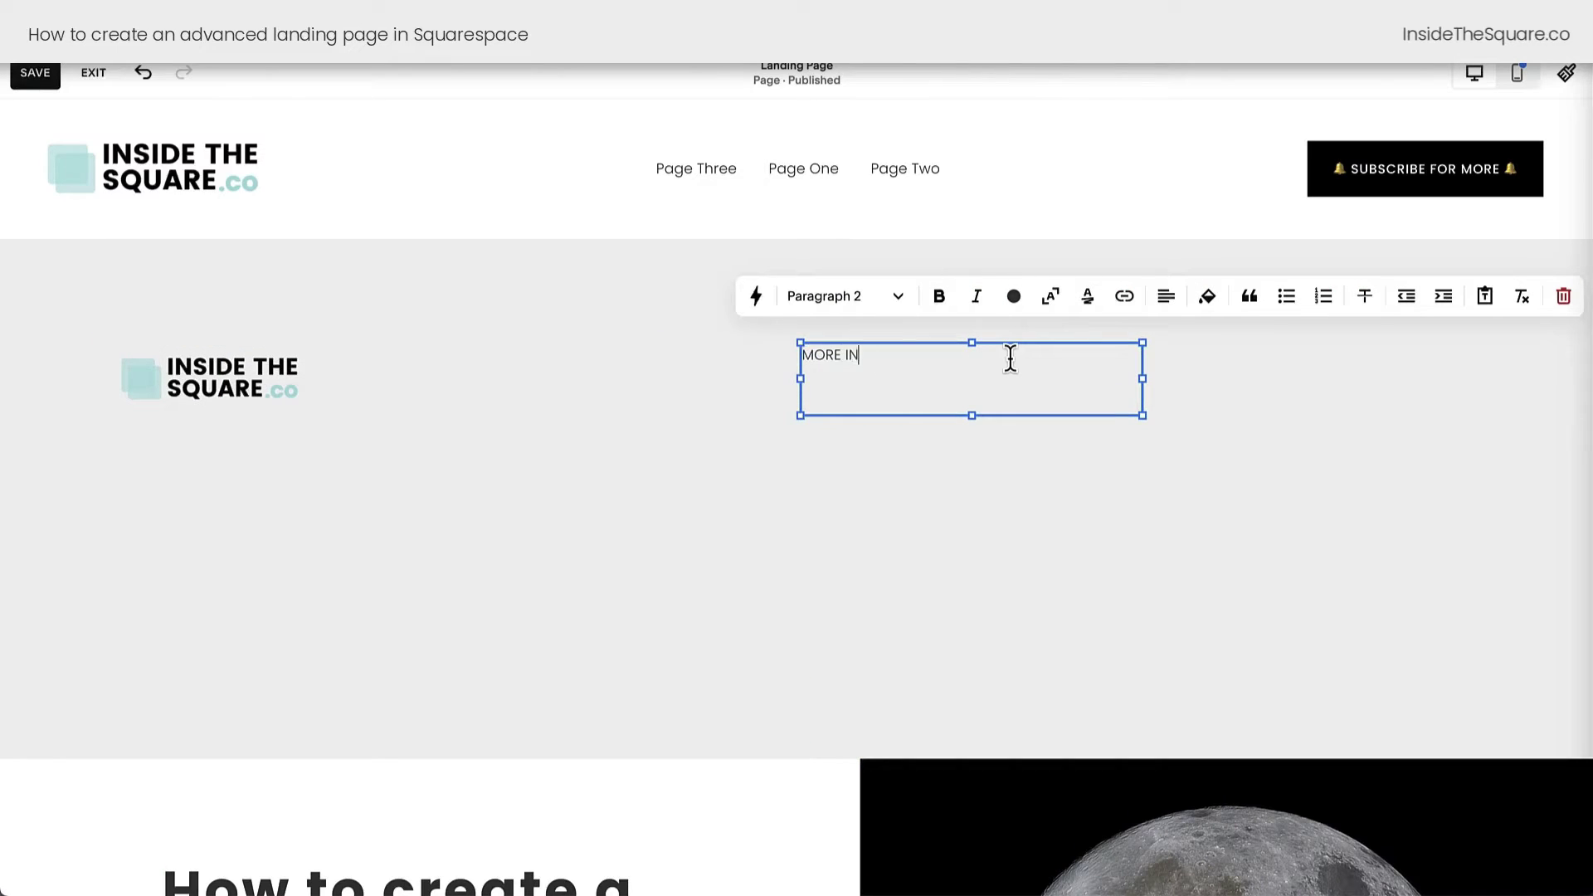
pyautogui.write('FO')
# Link the MORE INFO text to #about, opening in the same tab
pyautogui.tripleClick(968, 360)
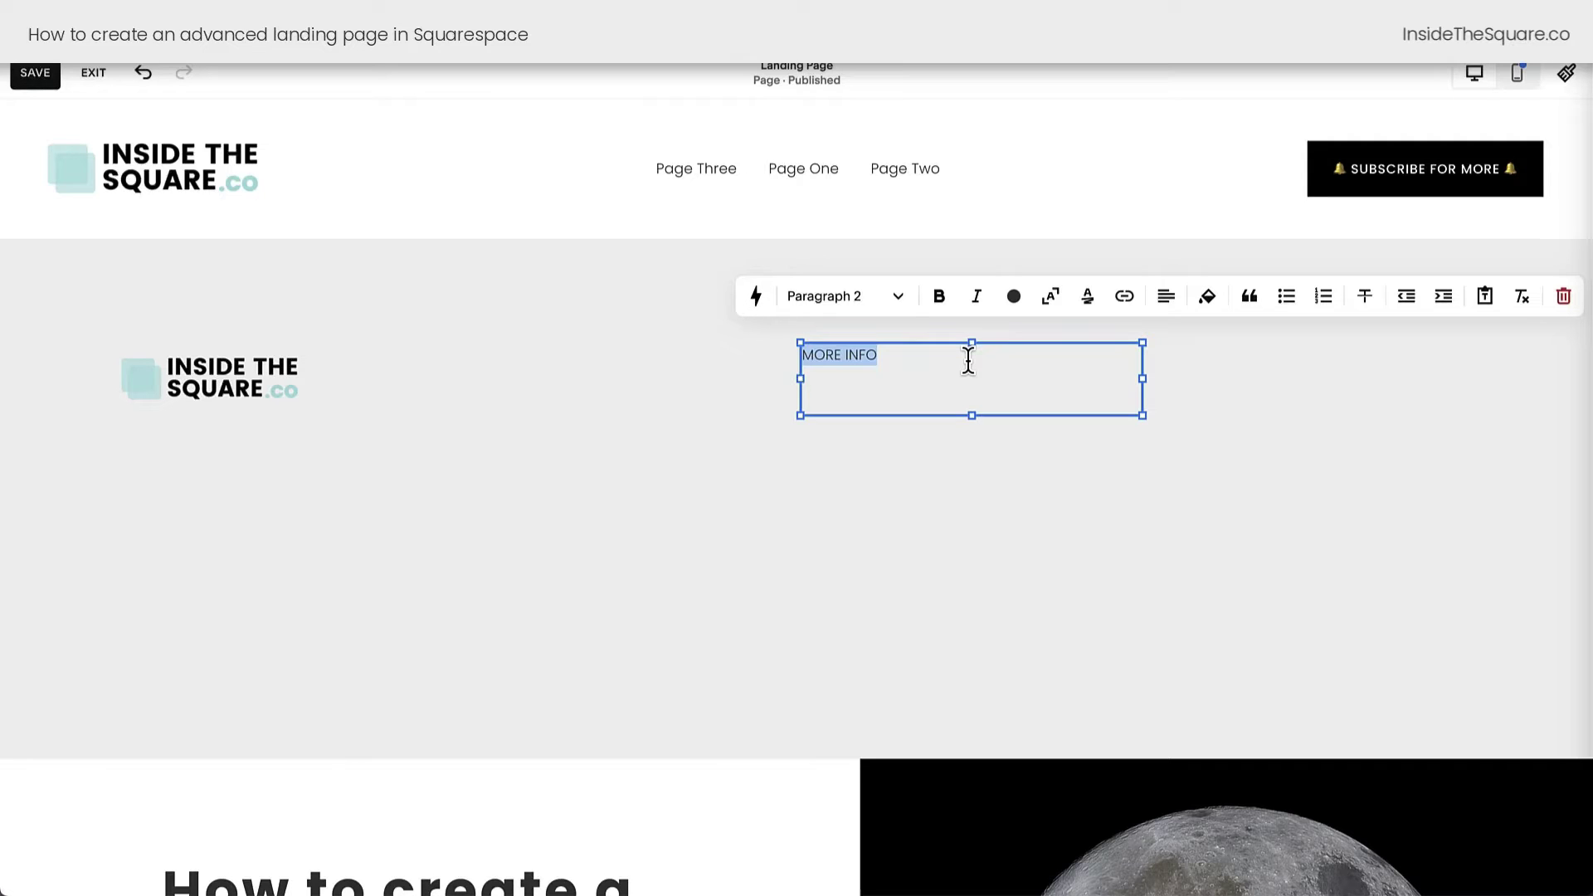
pyautogui.click(1127, 303)
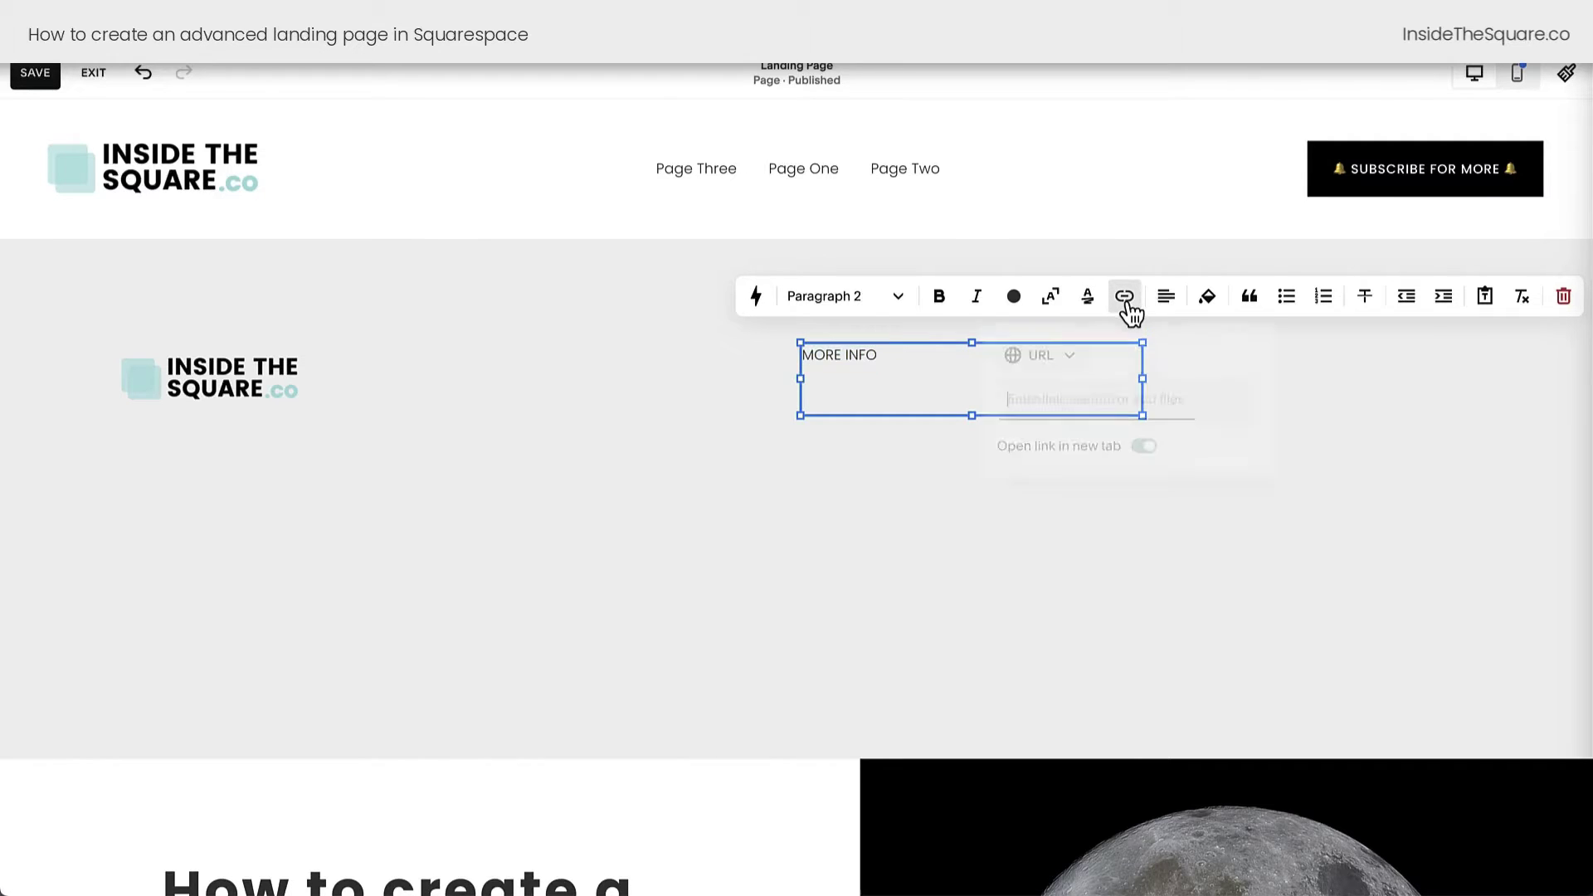
pyautogui.click(1131, 399)
pyautogui.write('#about')
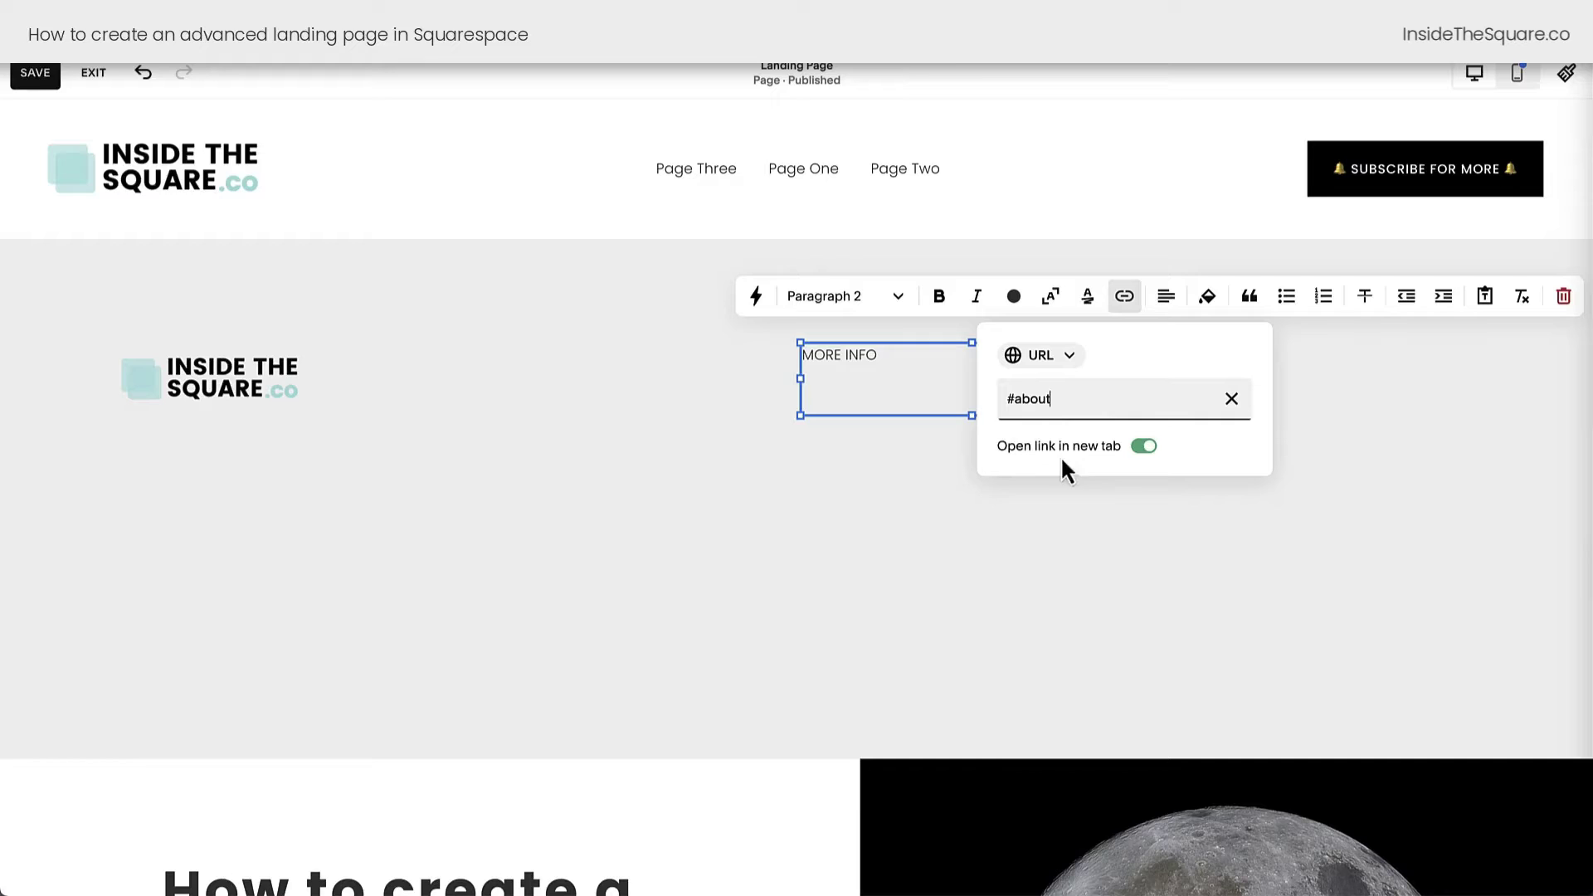
pyautogui.click(1148, 453)
# Centre MORE INFO horizontally and vertically, and narrow its block
pyautogui.click(1166, 298)
pyautogui.click(1148, 344)
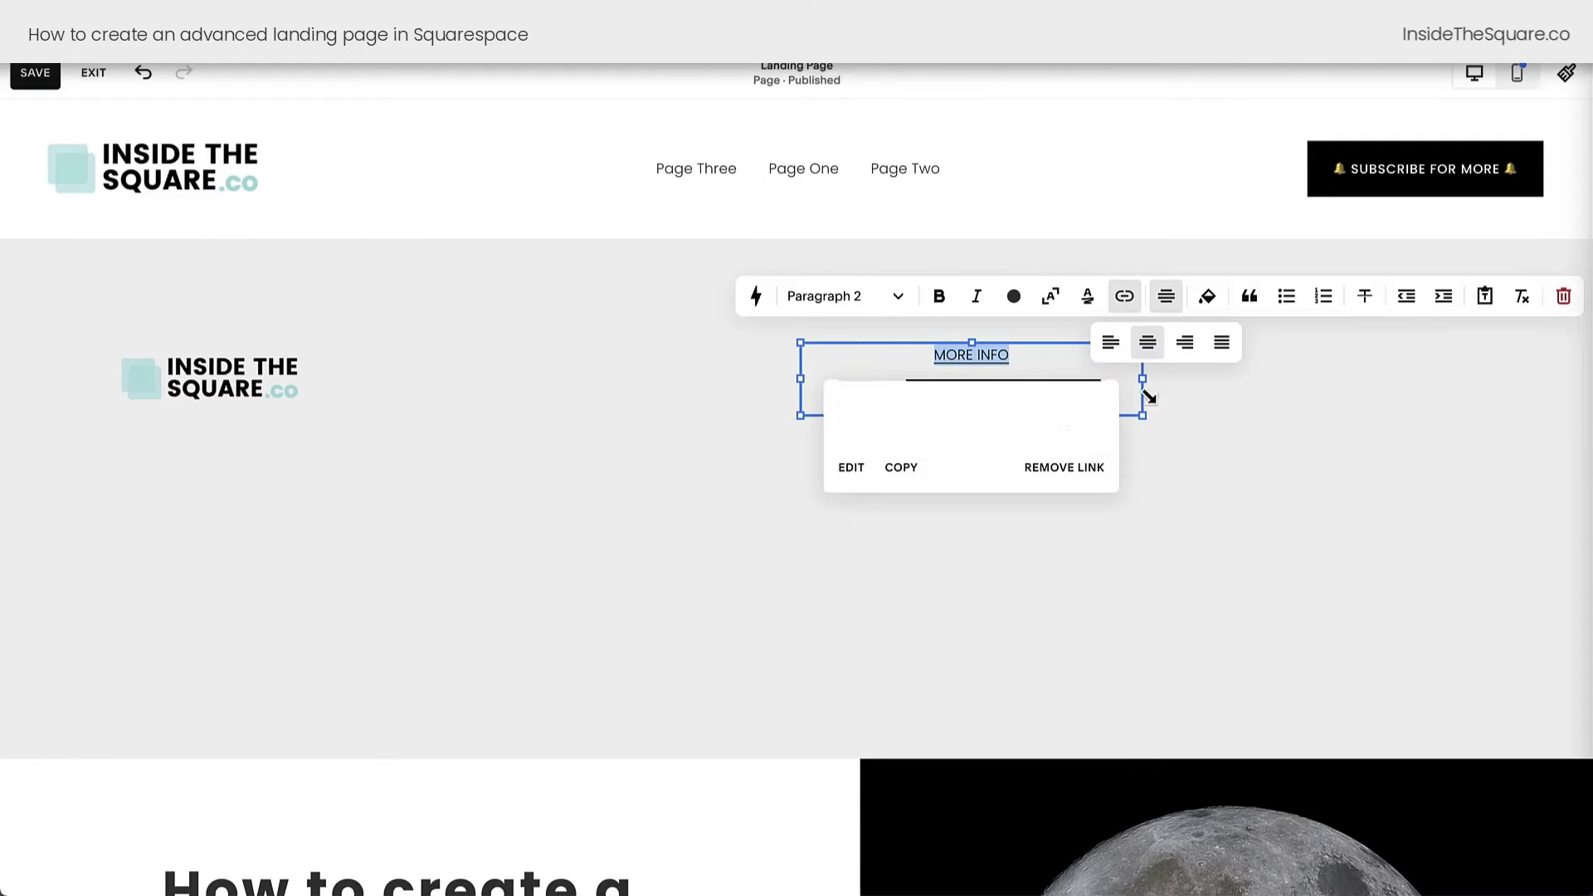
pyautogui.click(1147, 395)
pyautogui.click(1081, 402)
pyautogui.click(861, 314)
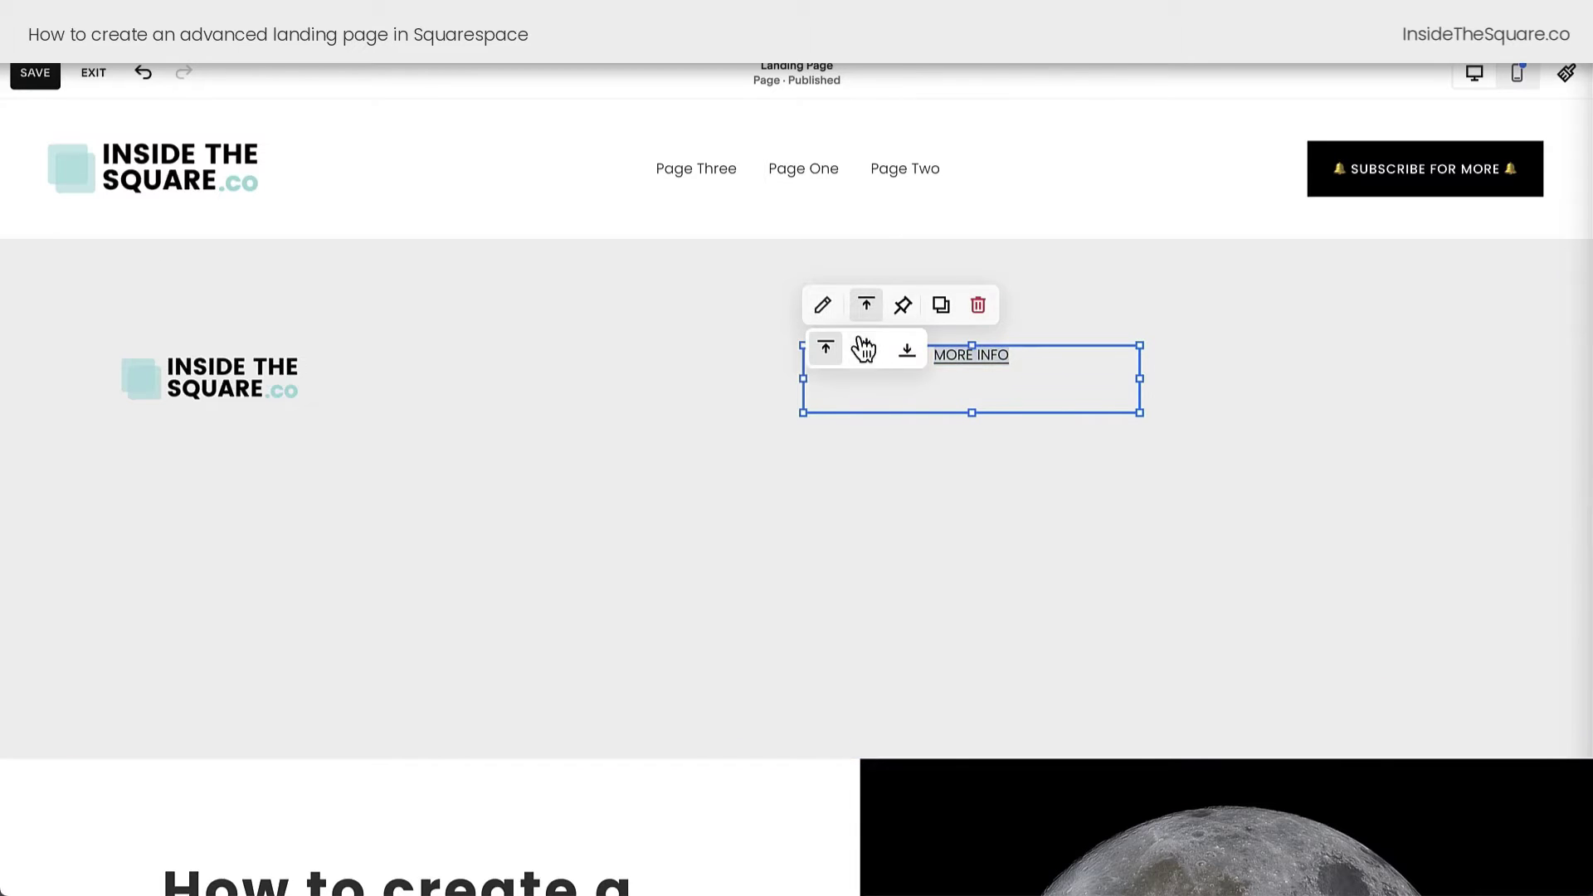
pyautogui.click(866, 349)
pyautogui.moveTo(1136, 378); pyautogui.dragTo(1023, 378)
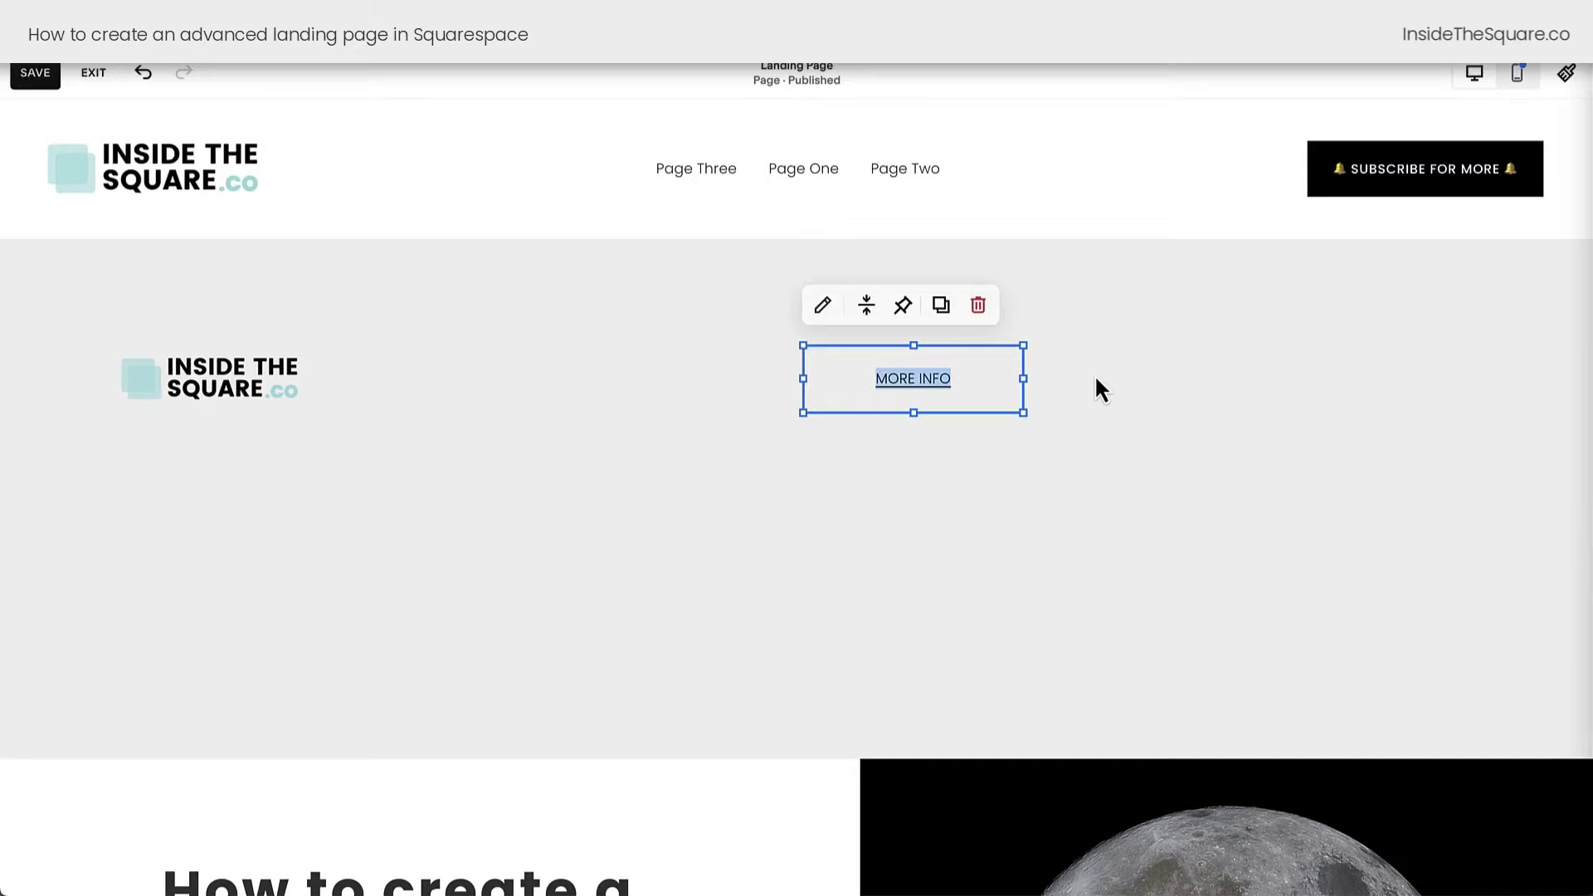
# Duplicate the MORE INFO block to its right and retype it as MEET THE EXPERT
pyautogui.click(942, 314)
pyautogui.moveTo(1049, 413); pyautogui.dragTo(1192, 370)
pyautogui.click(1217, 381)
pyautogui.hotkey('ctrl', 'a')
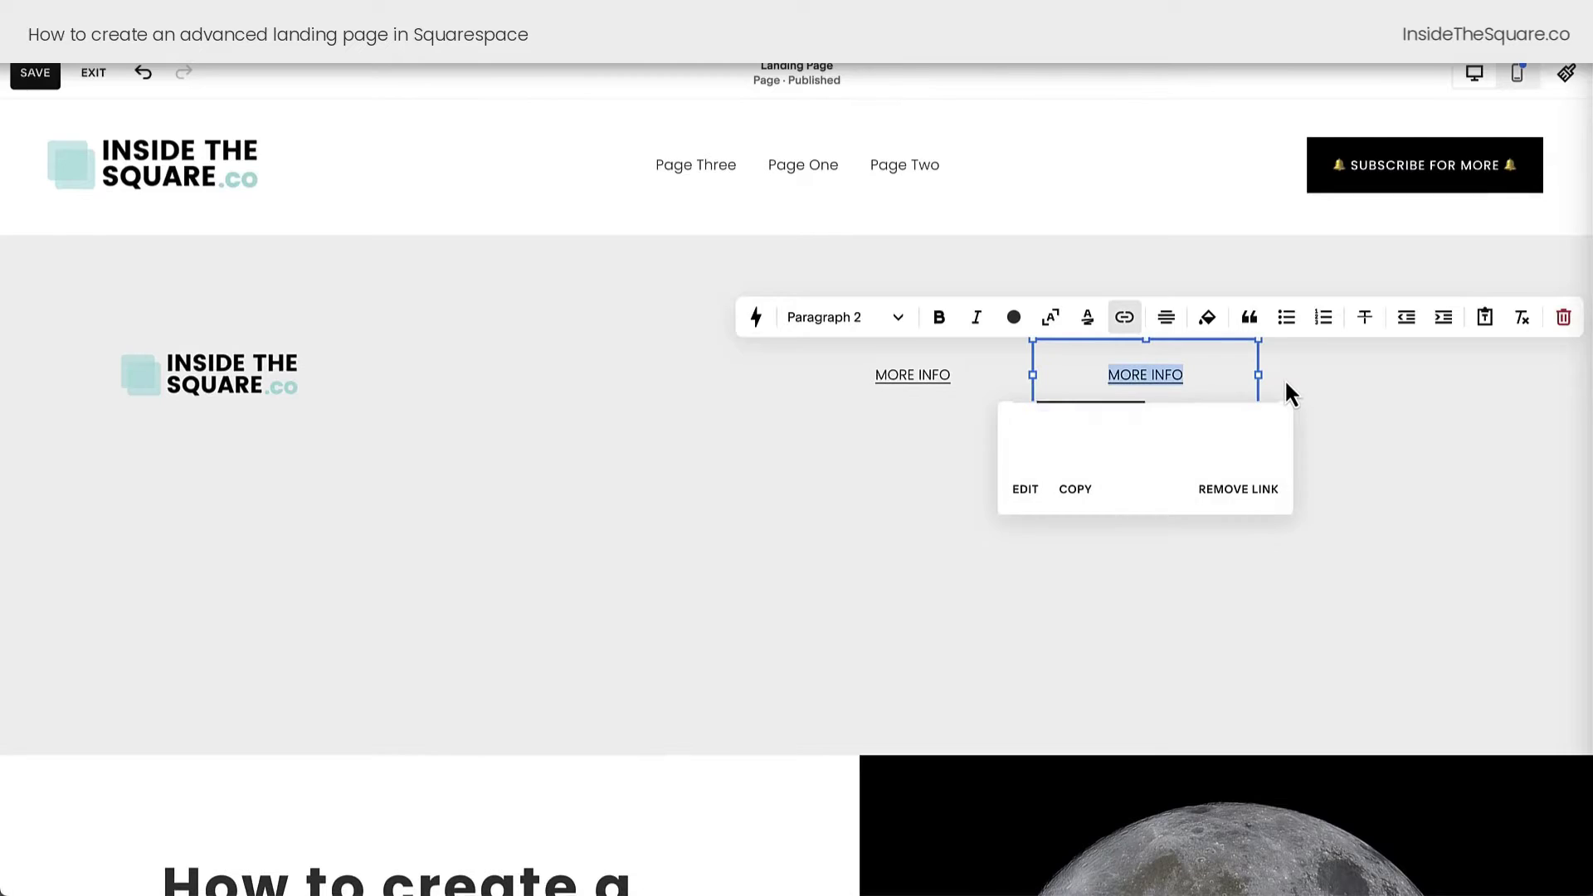
pyautogui.write('MEET THE EXPERT')
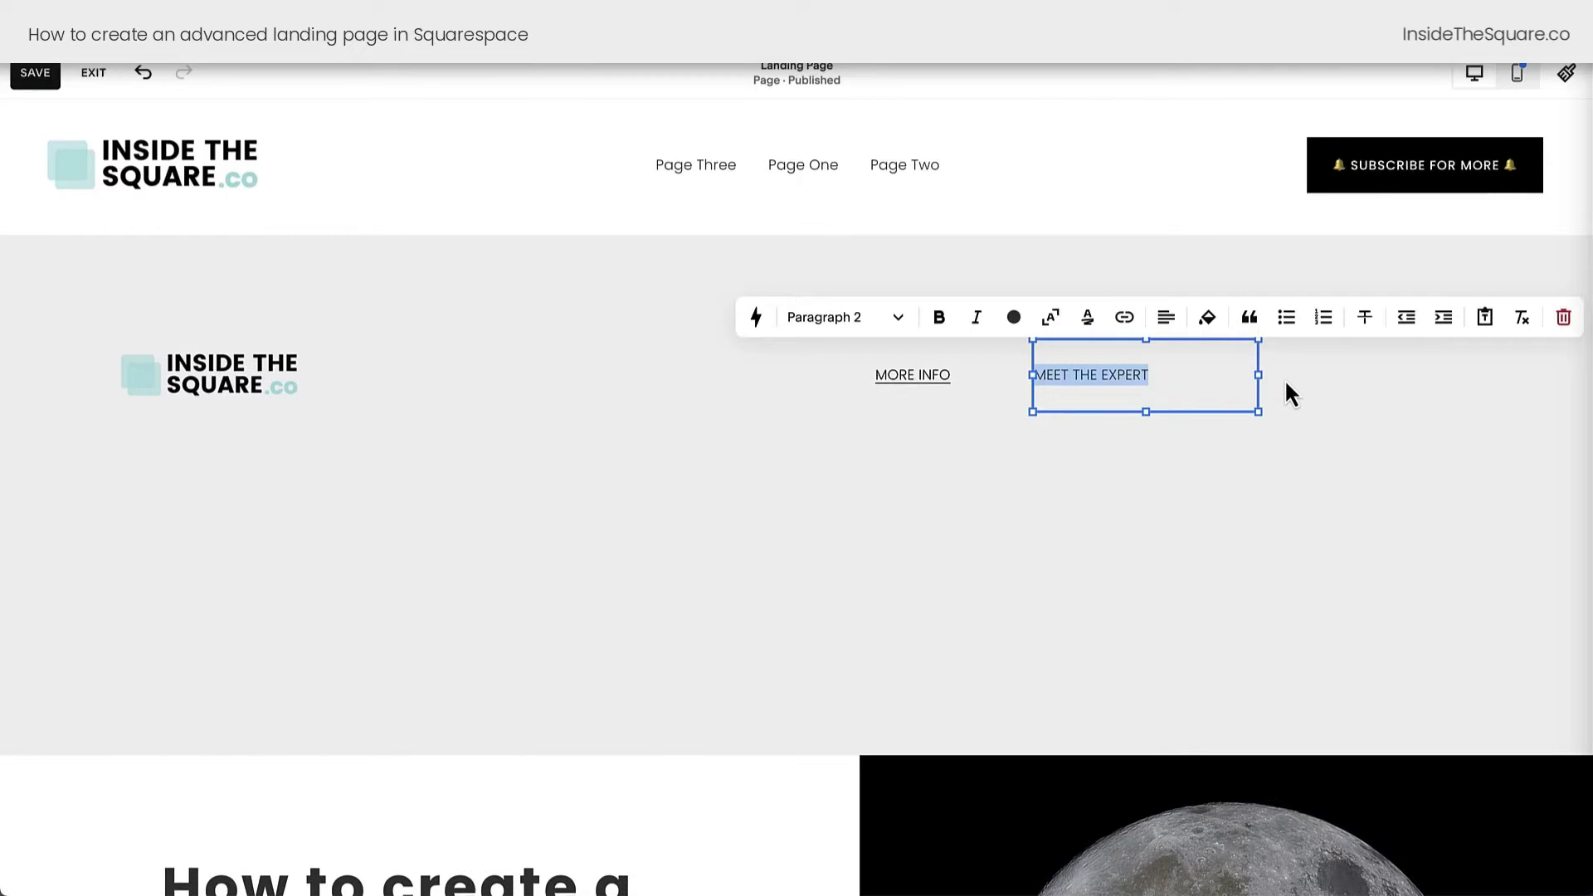
# Link MEET THE EXPERT to #expert and centre-align it
pyautogui.click(1124, 318)
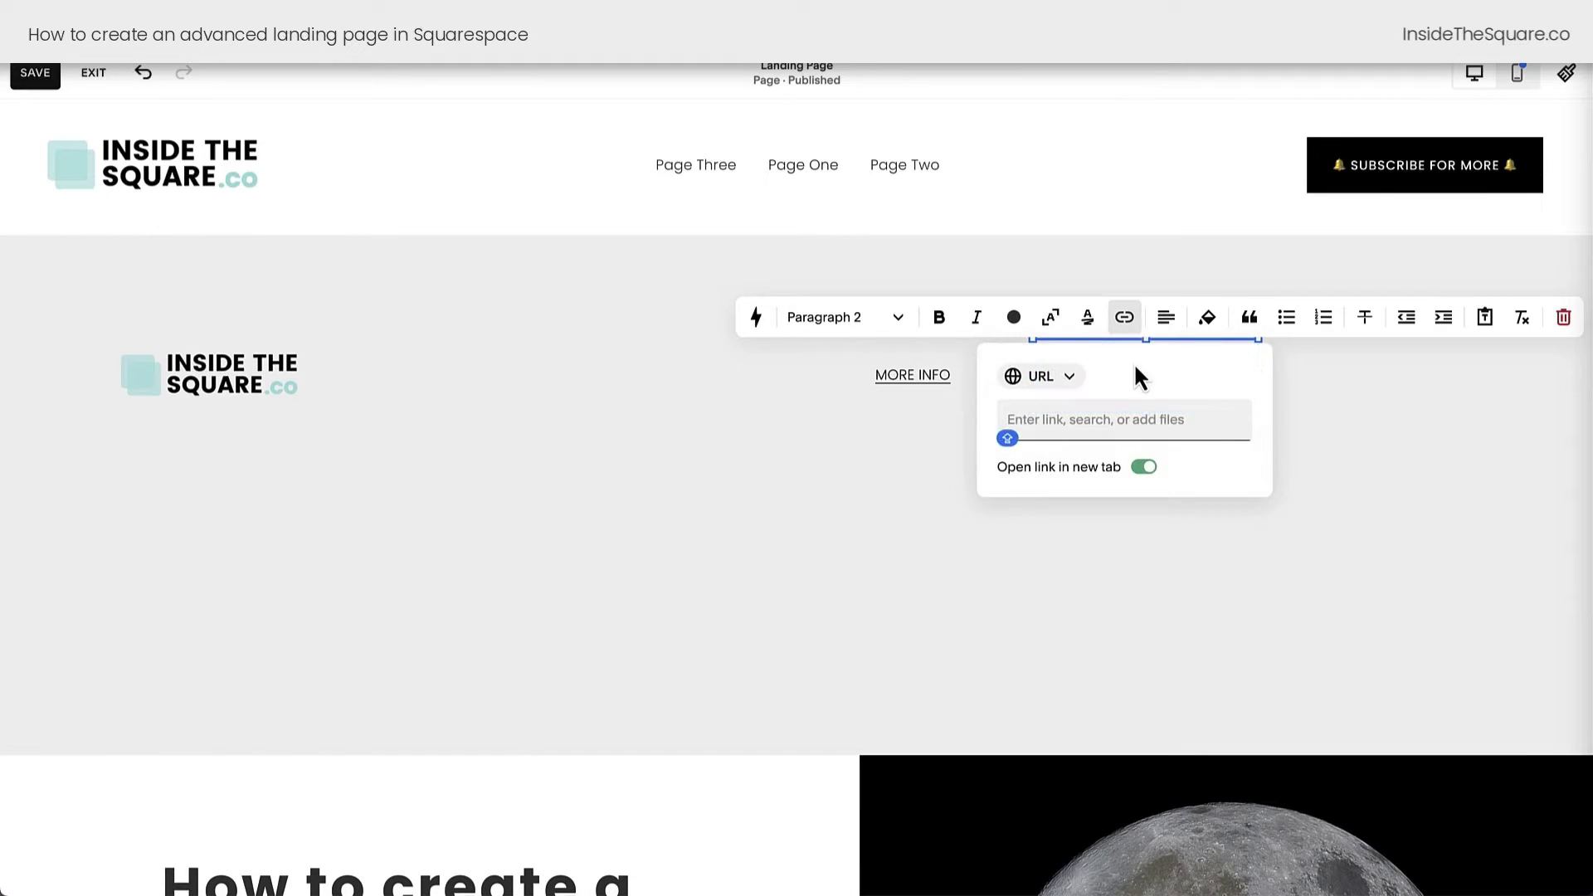
pyautogui.click(1021, 422)
pyautogui.write('#expert')
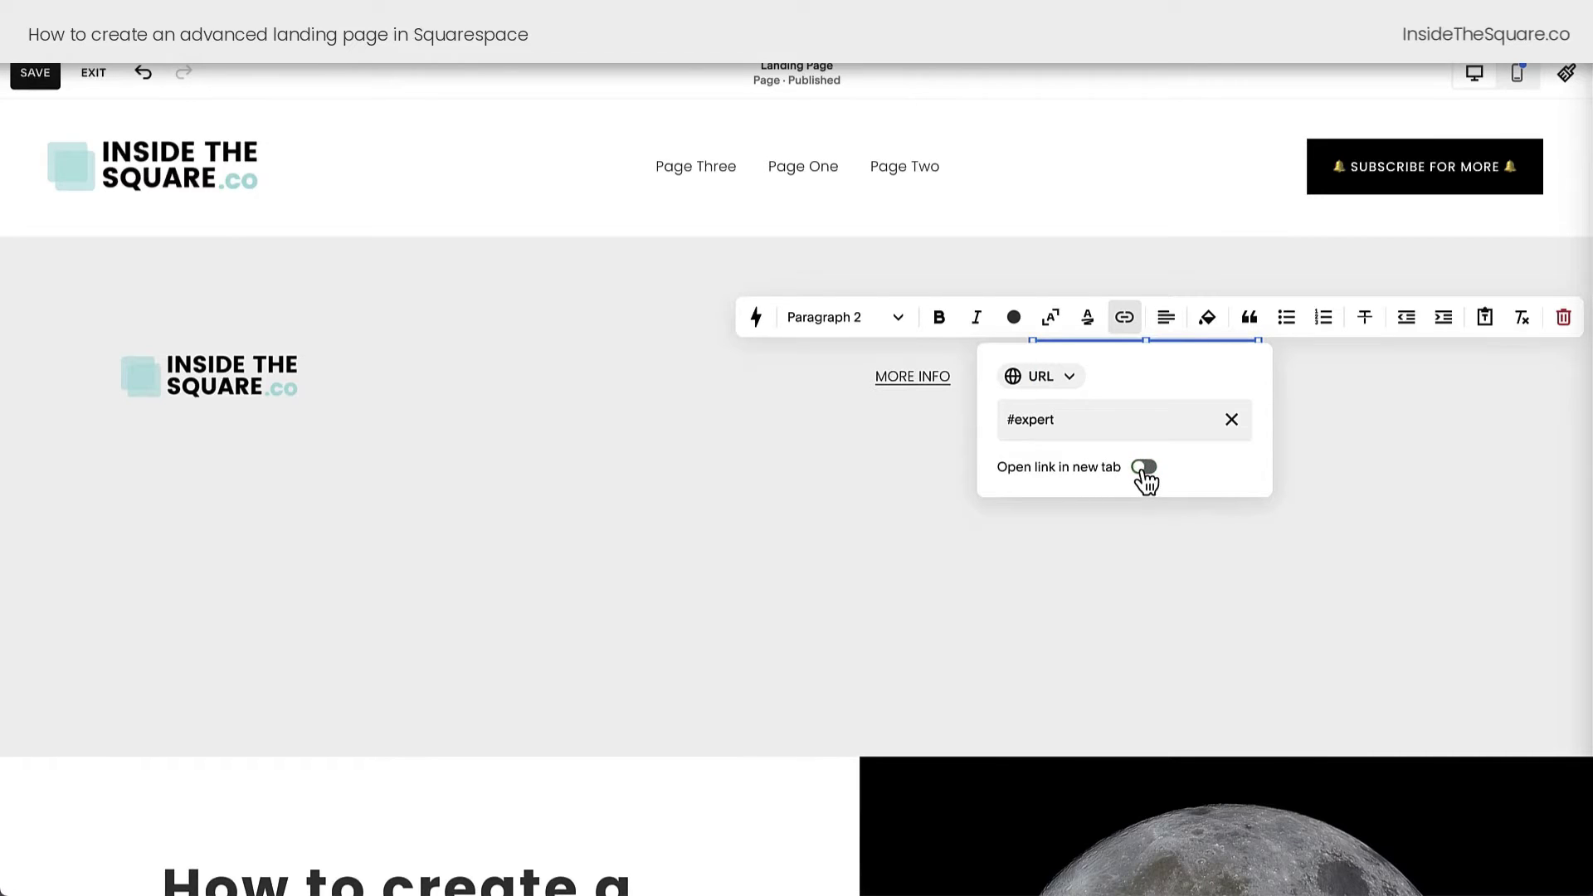
pyautogui.click(1172, 321)
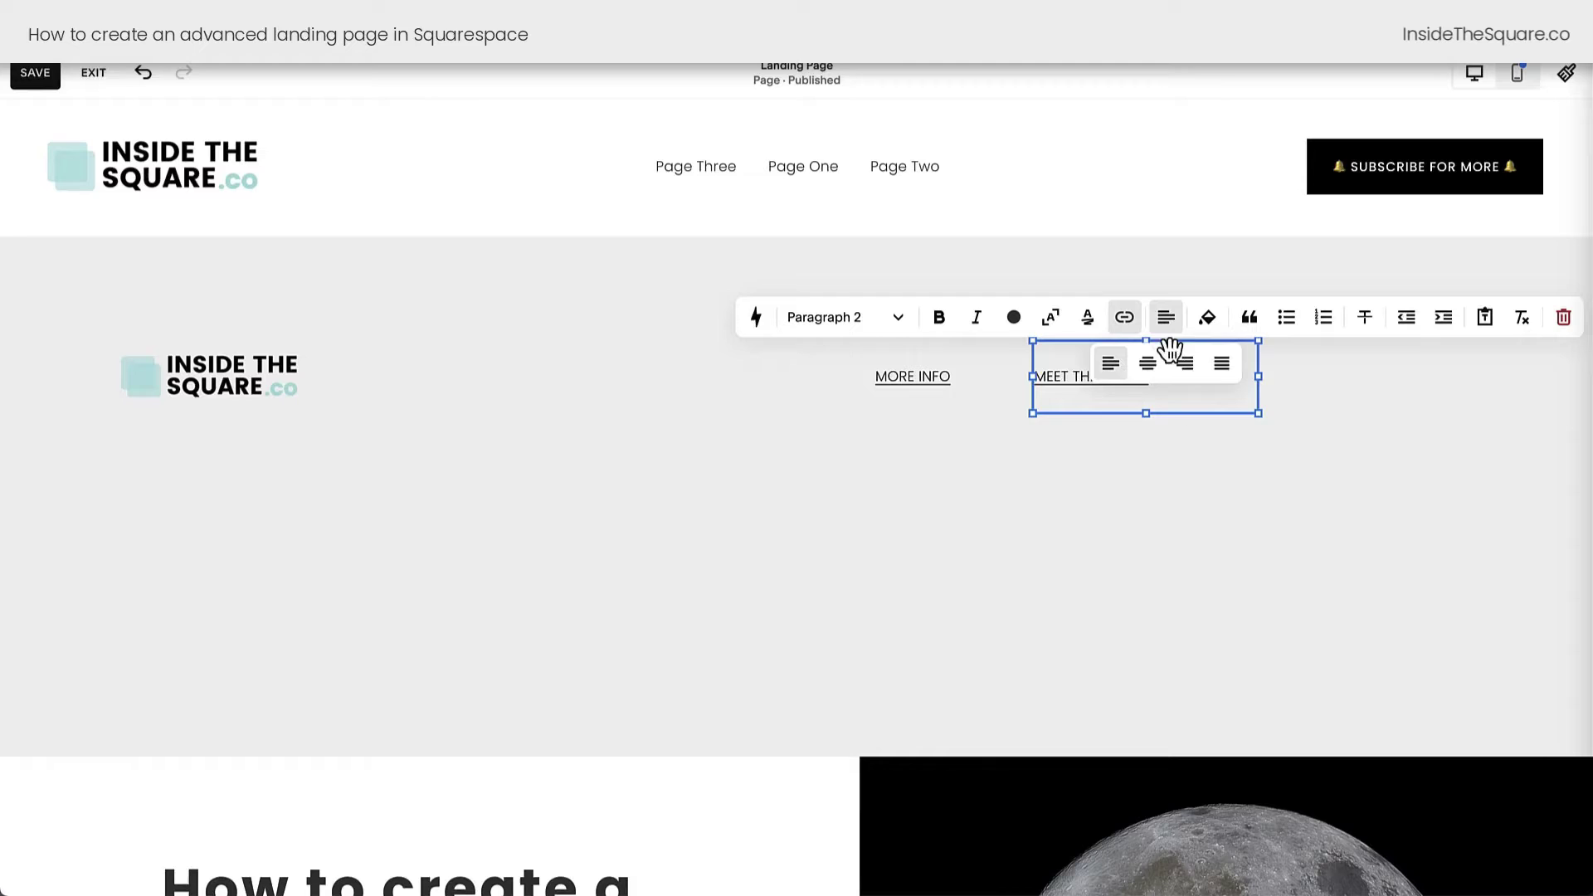
pyautogui.click(1337, 396)
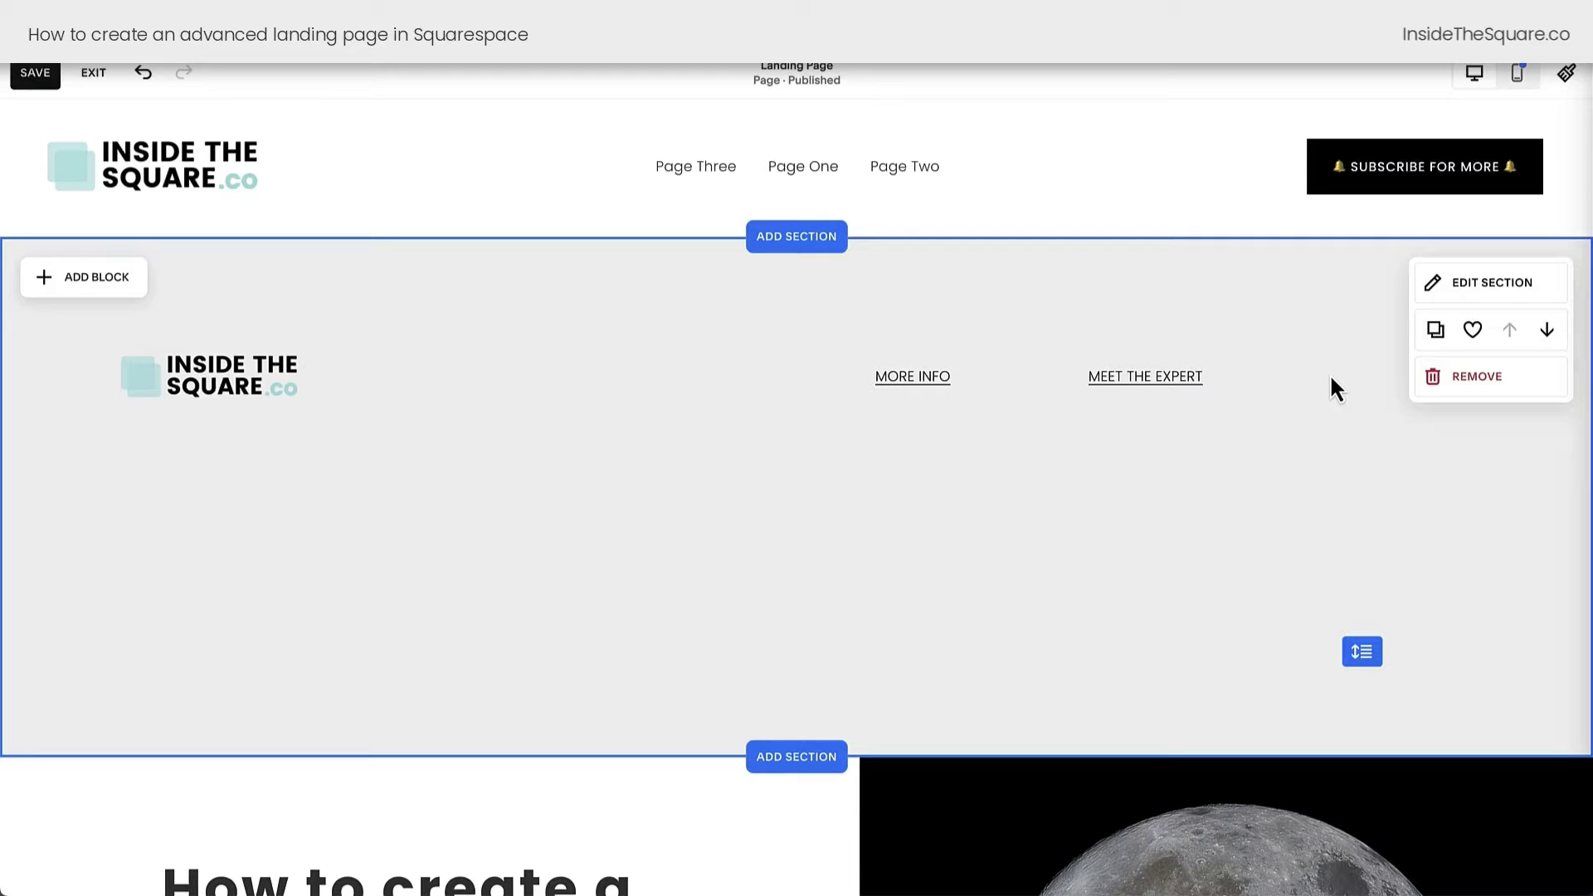
# Add a Tertiary-style button at the header row's right end, labelled GET THE OFFER, linked to #offer
pyautogui.click(80, 282)
pyautogui.click(127, 438)
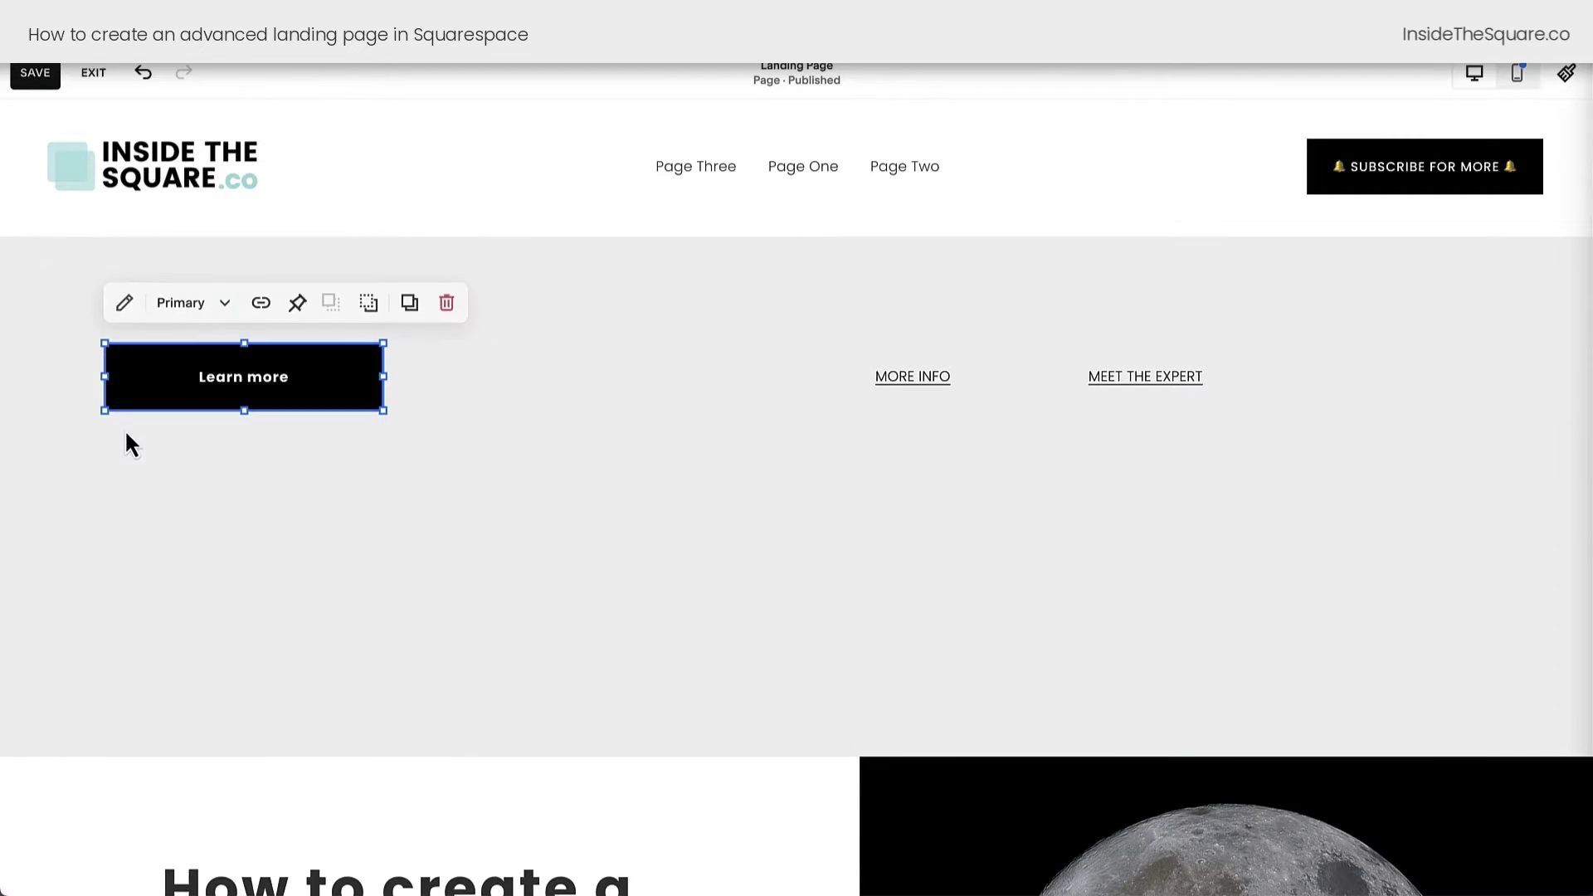
pyautogui.moveTo(124, 390); pyautogui.dragTo(1285, 390)
pyautogui.click(1366, 306)
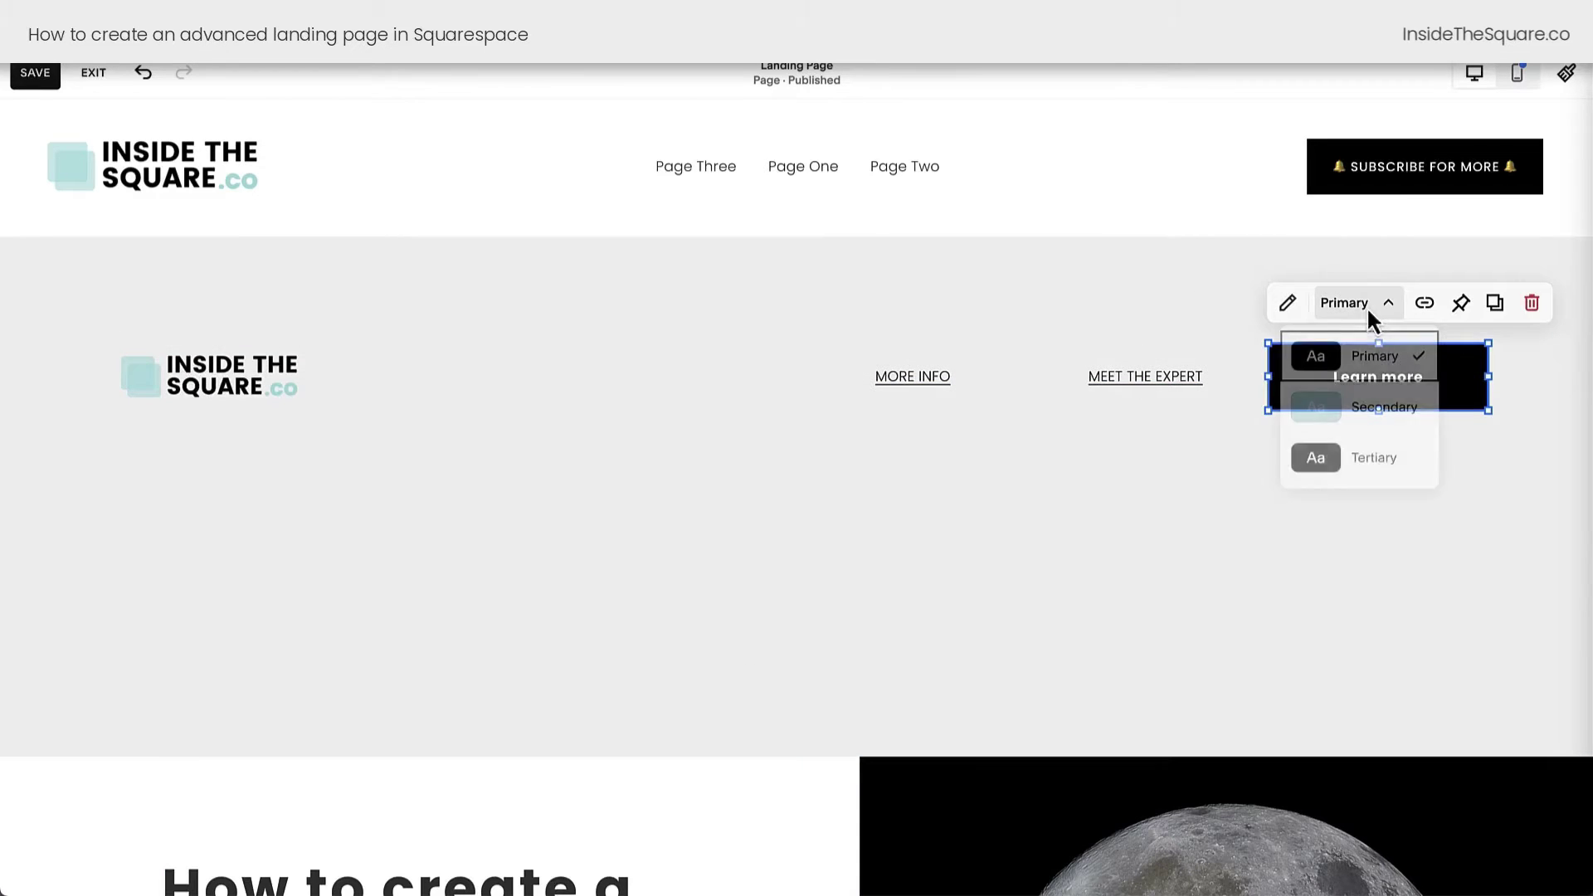
pyautogui.click(1363, 448)
pyautogui.click(1370, 366)
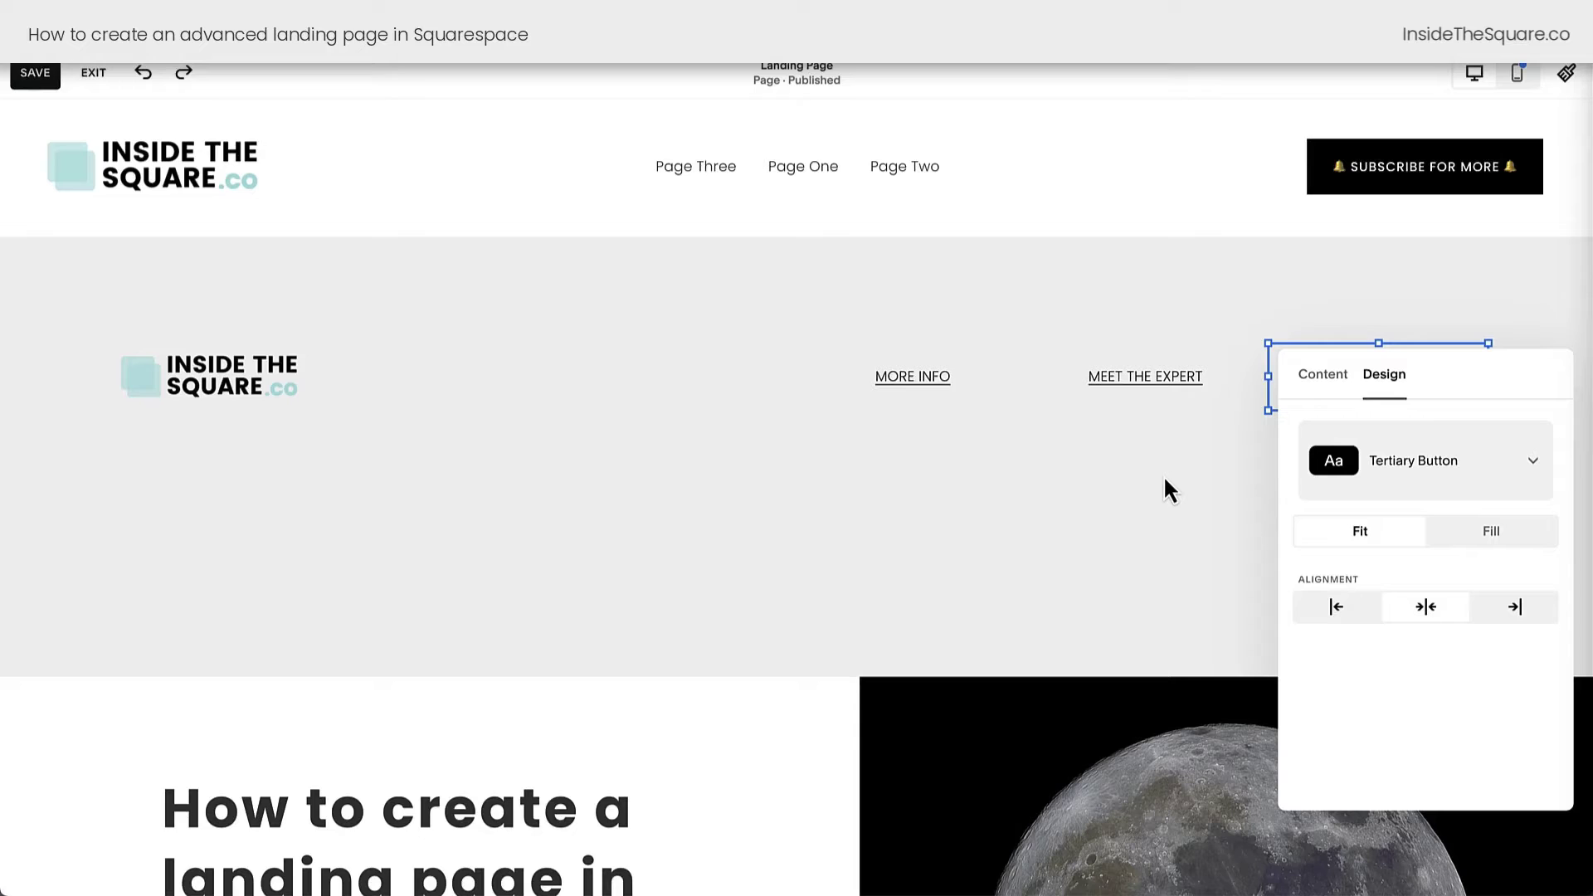
pyautogui.click(1323, 375)
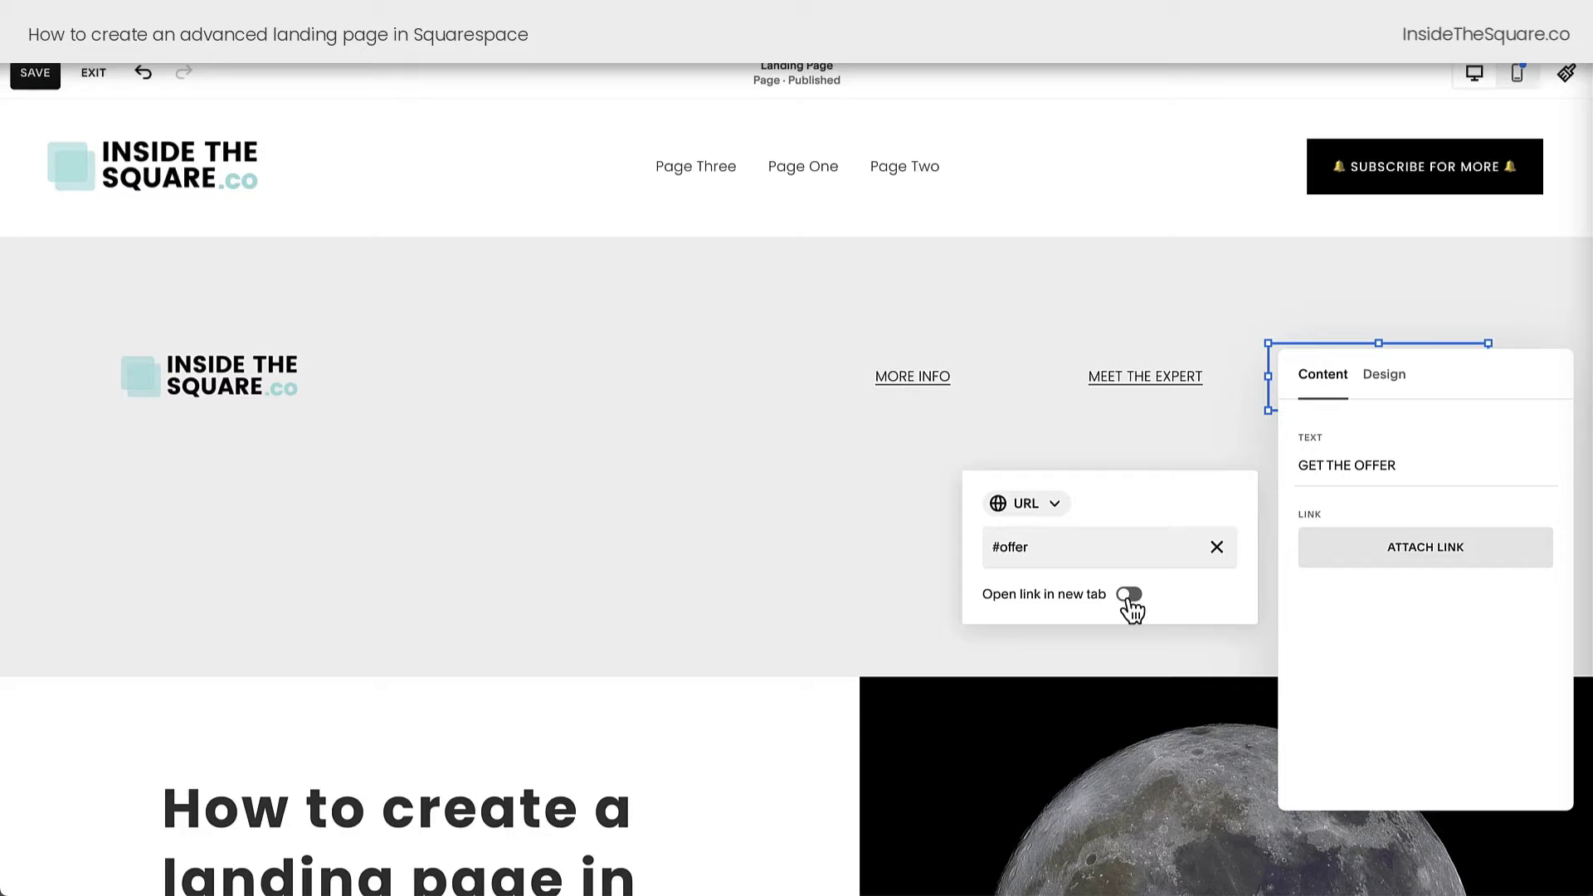
# Save the button's #offer link and switch off Fill Screen for the header section
pyautogui.click(820, 490)
pyautogui.click(820, 490)
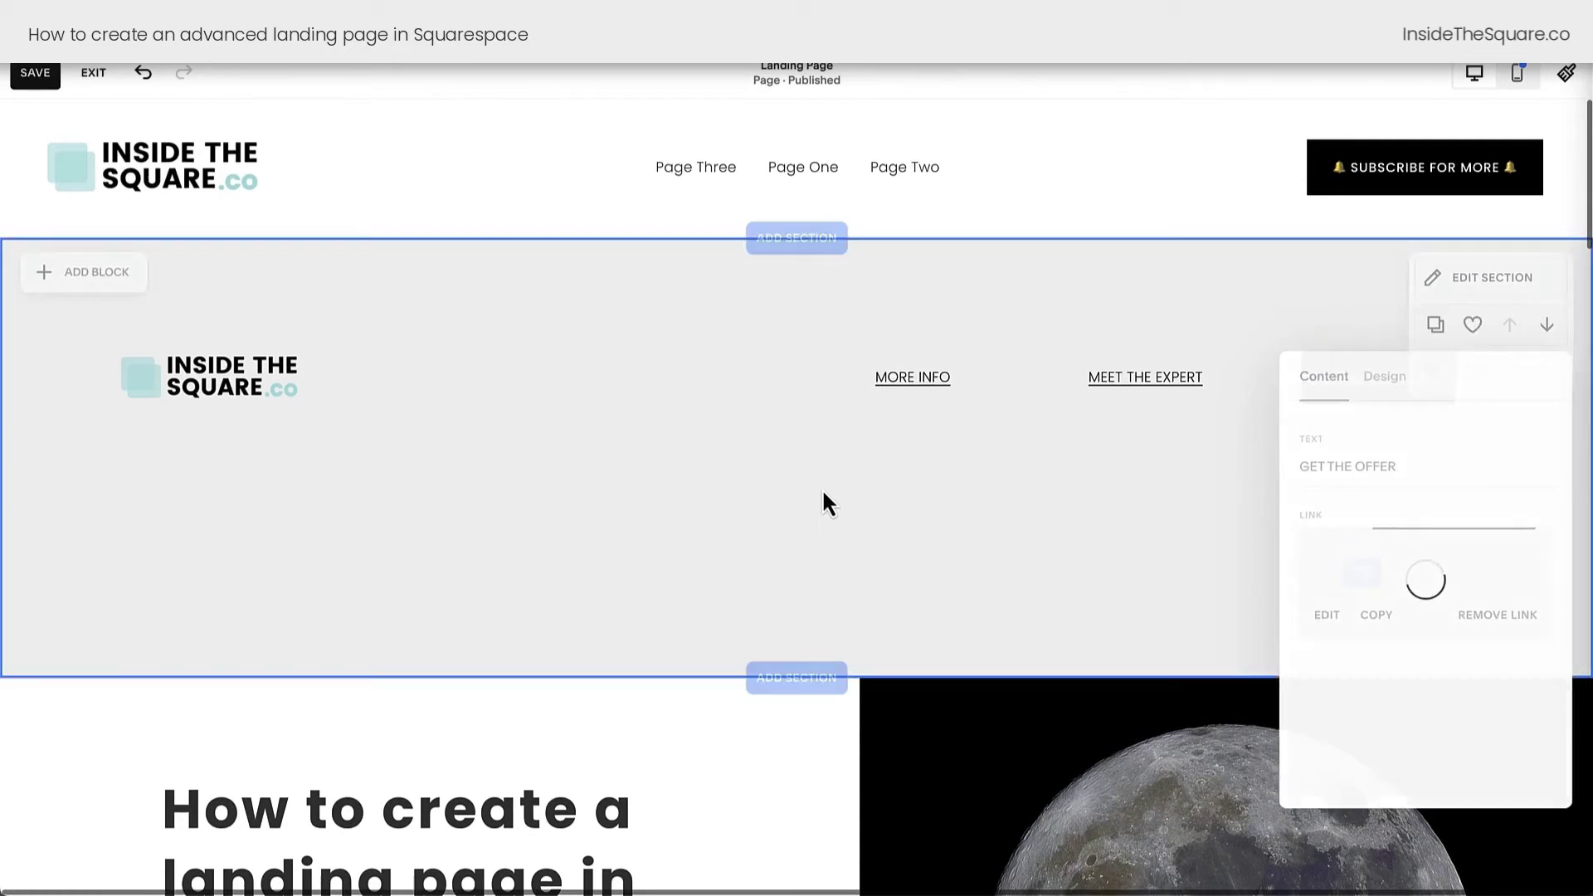
pyautogui.click(1525, 287)
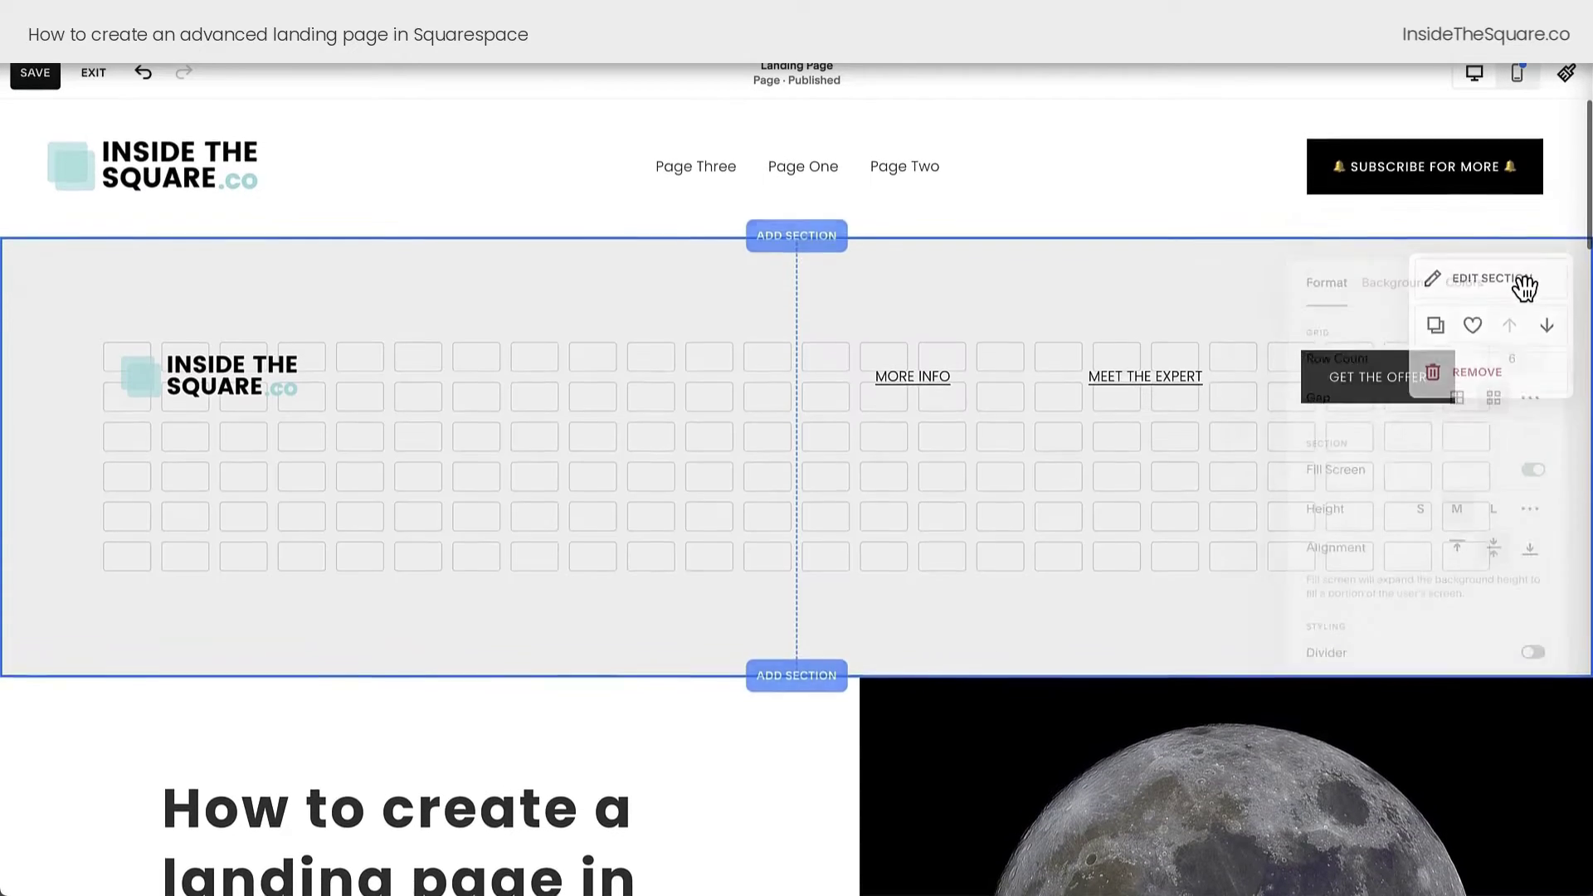
pyautogui.scroll(-1, 1540, 475)
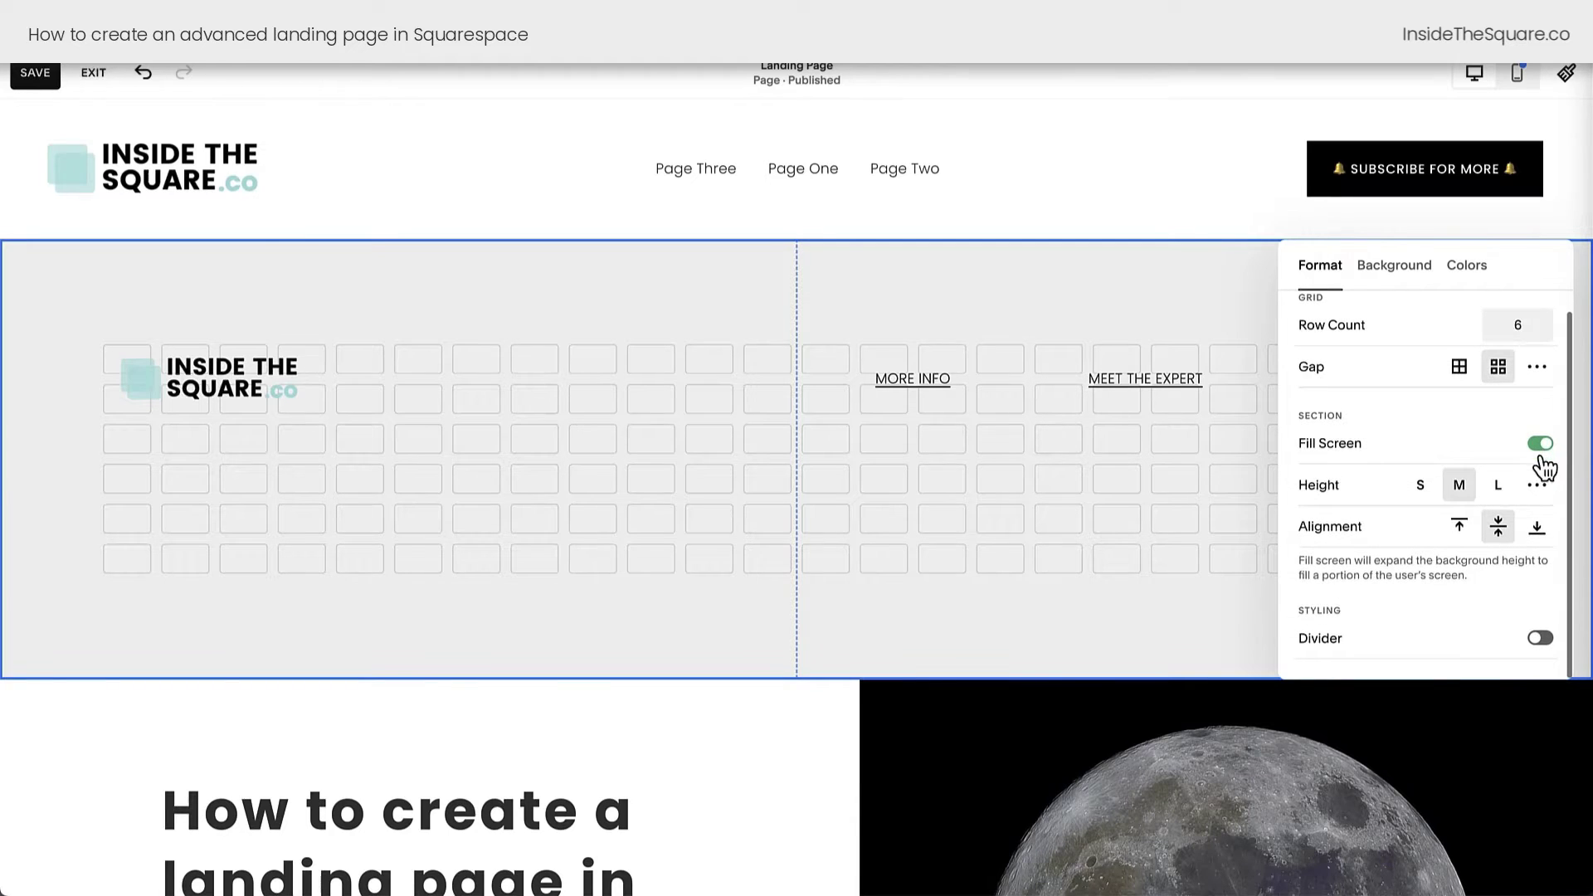
pyautogui.click(1540, 444)
pyautogui.click(1004, 390)
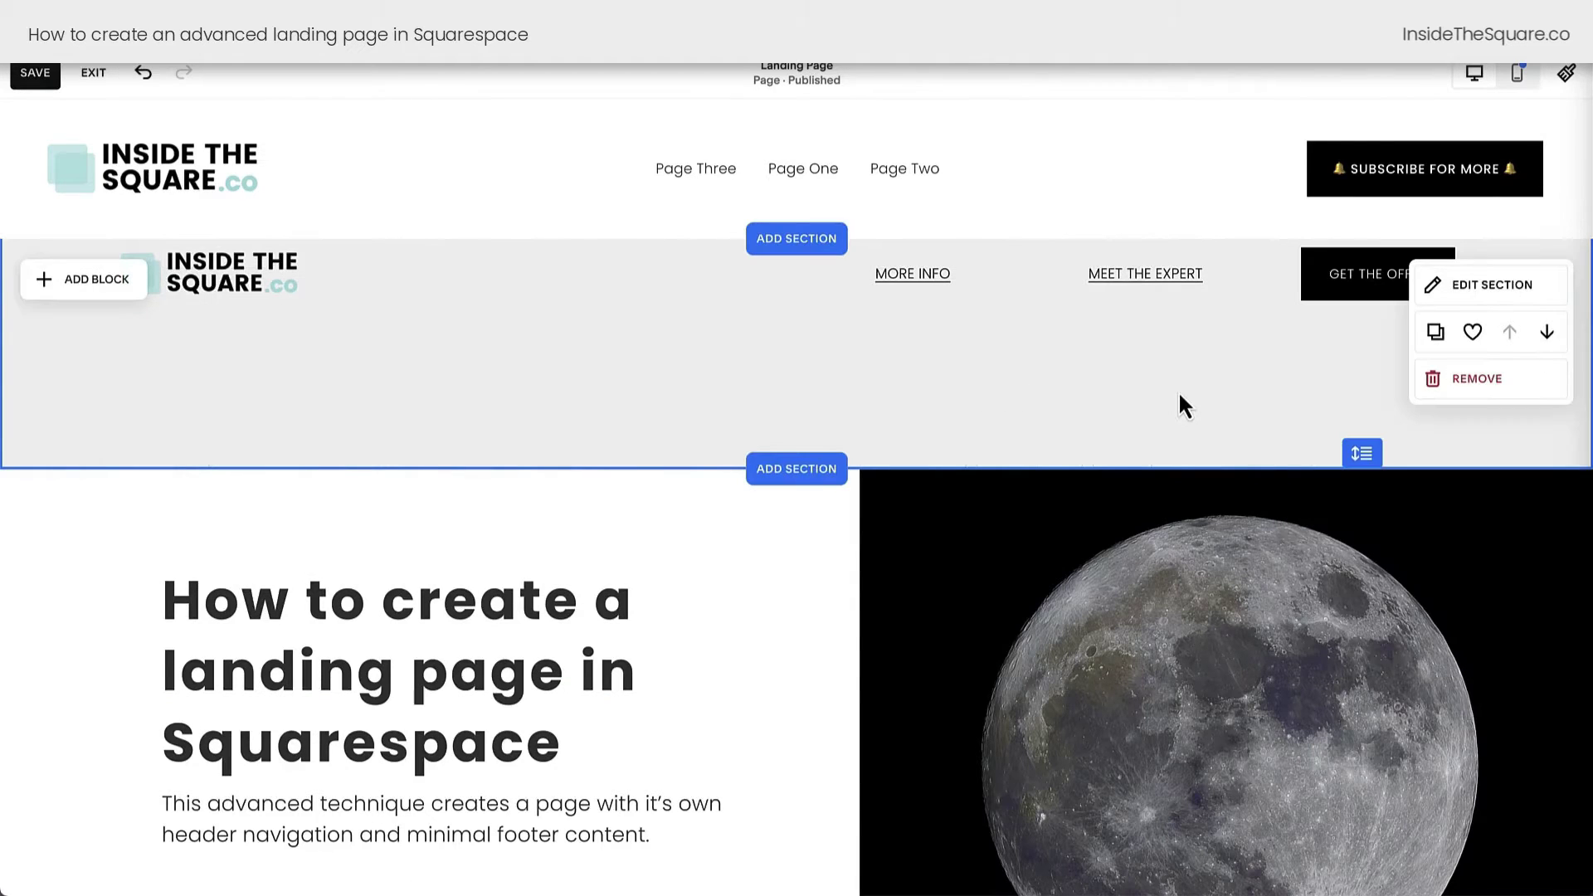
# Drag the header section's bottom edge up into a slim strip above the moon hero
pyautogui.moveTo(1361, 453); pyautogui.dragTo(1364, 307)
pyautogui.click(1433, 306)
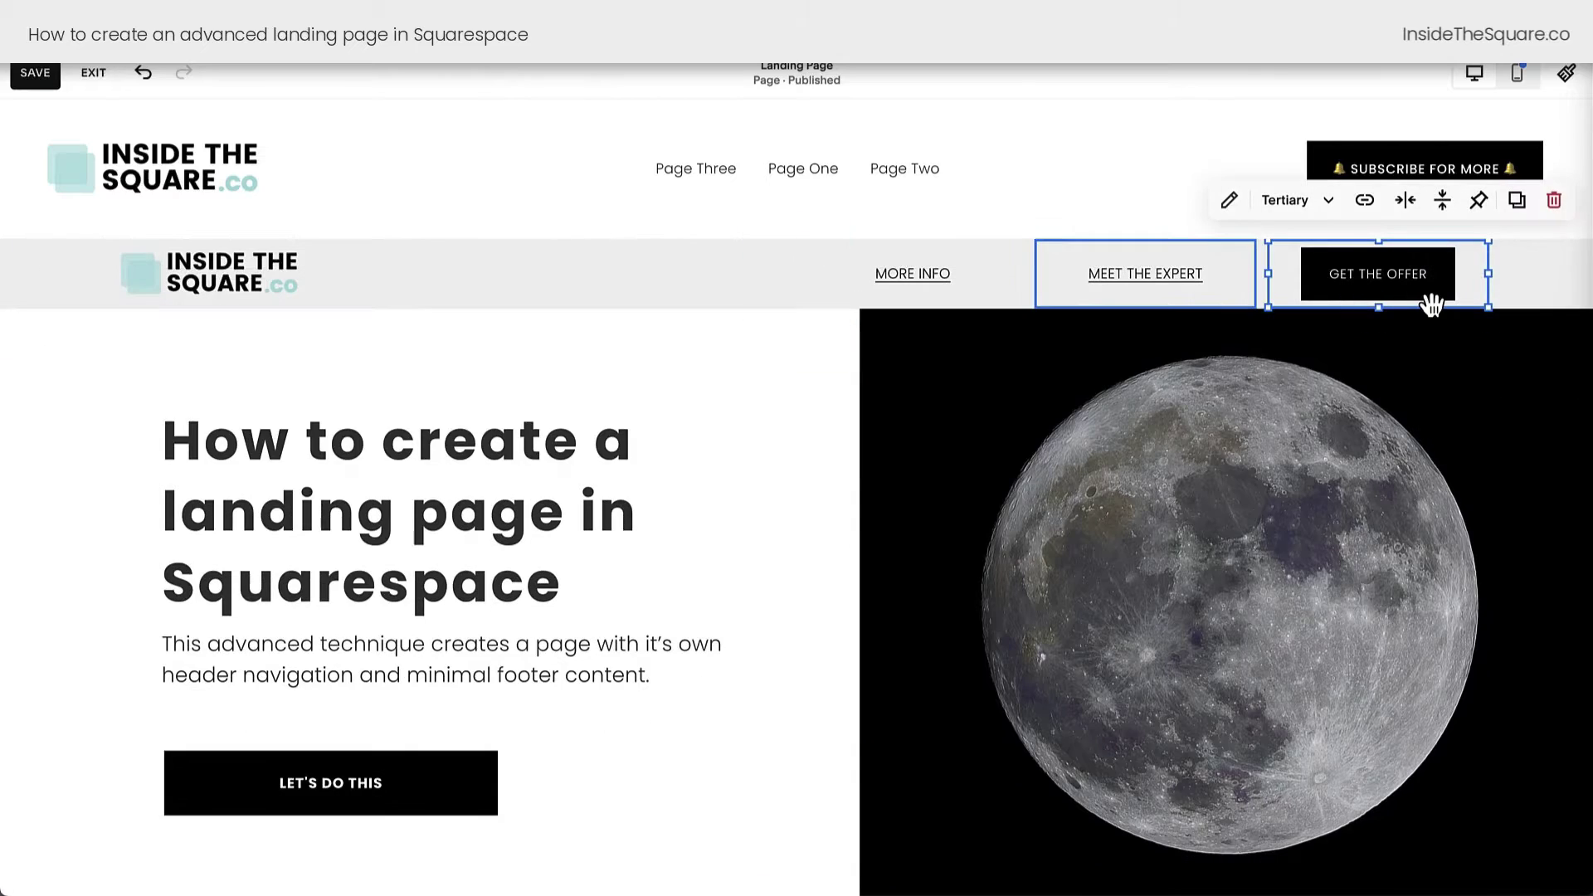
pyautogui.click(1534, 292)
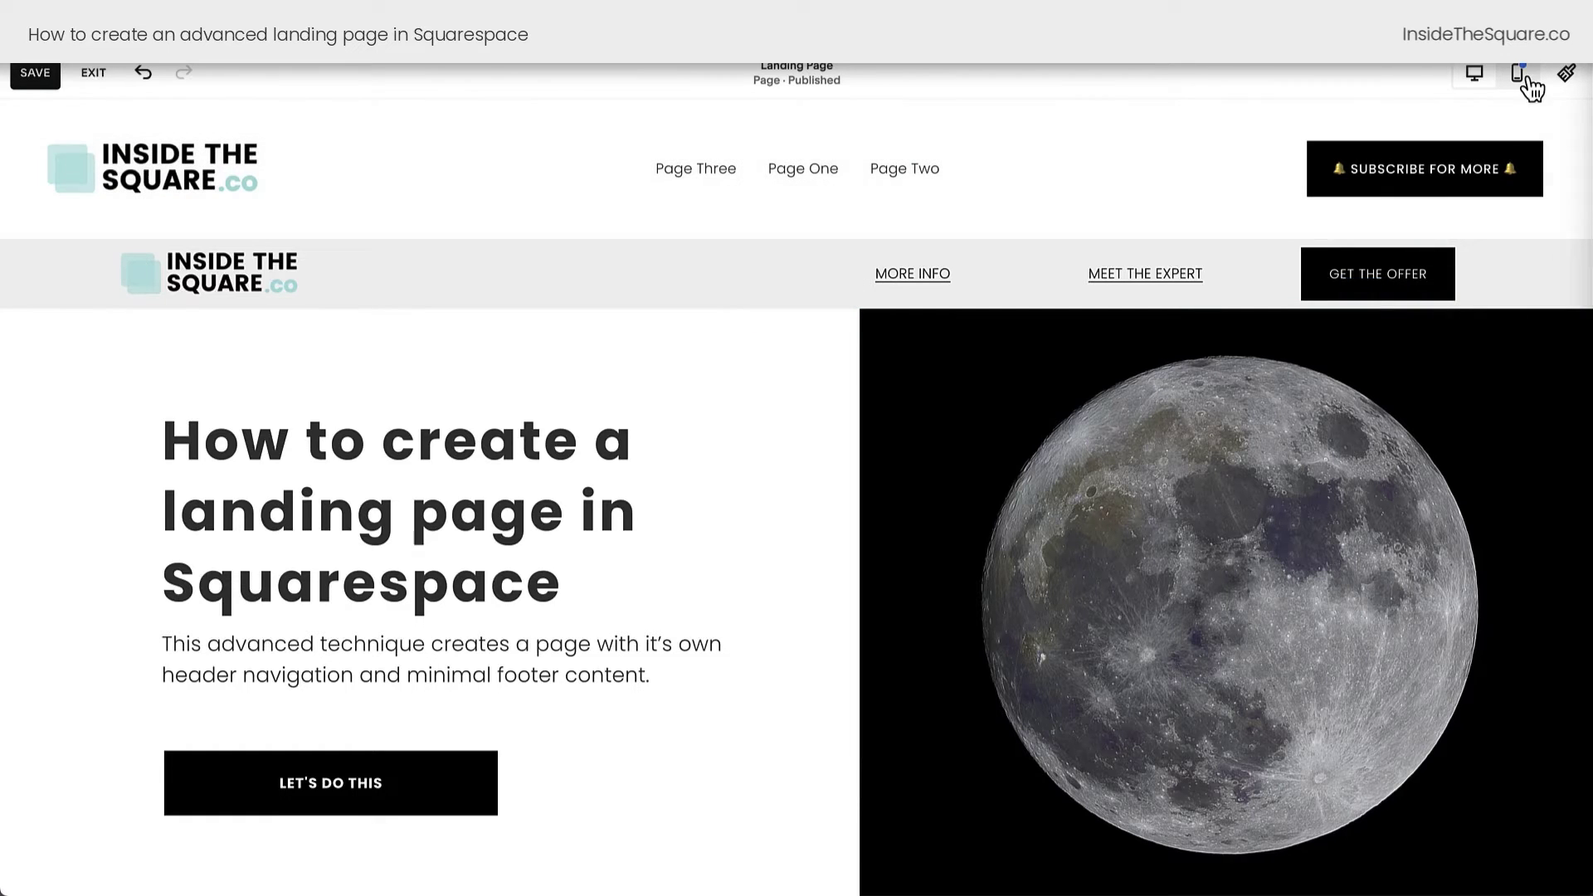
# In Mobile View, shrink the logo block and narrow the MORE INFO block
pyautogui.click(1520, 75)
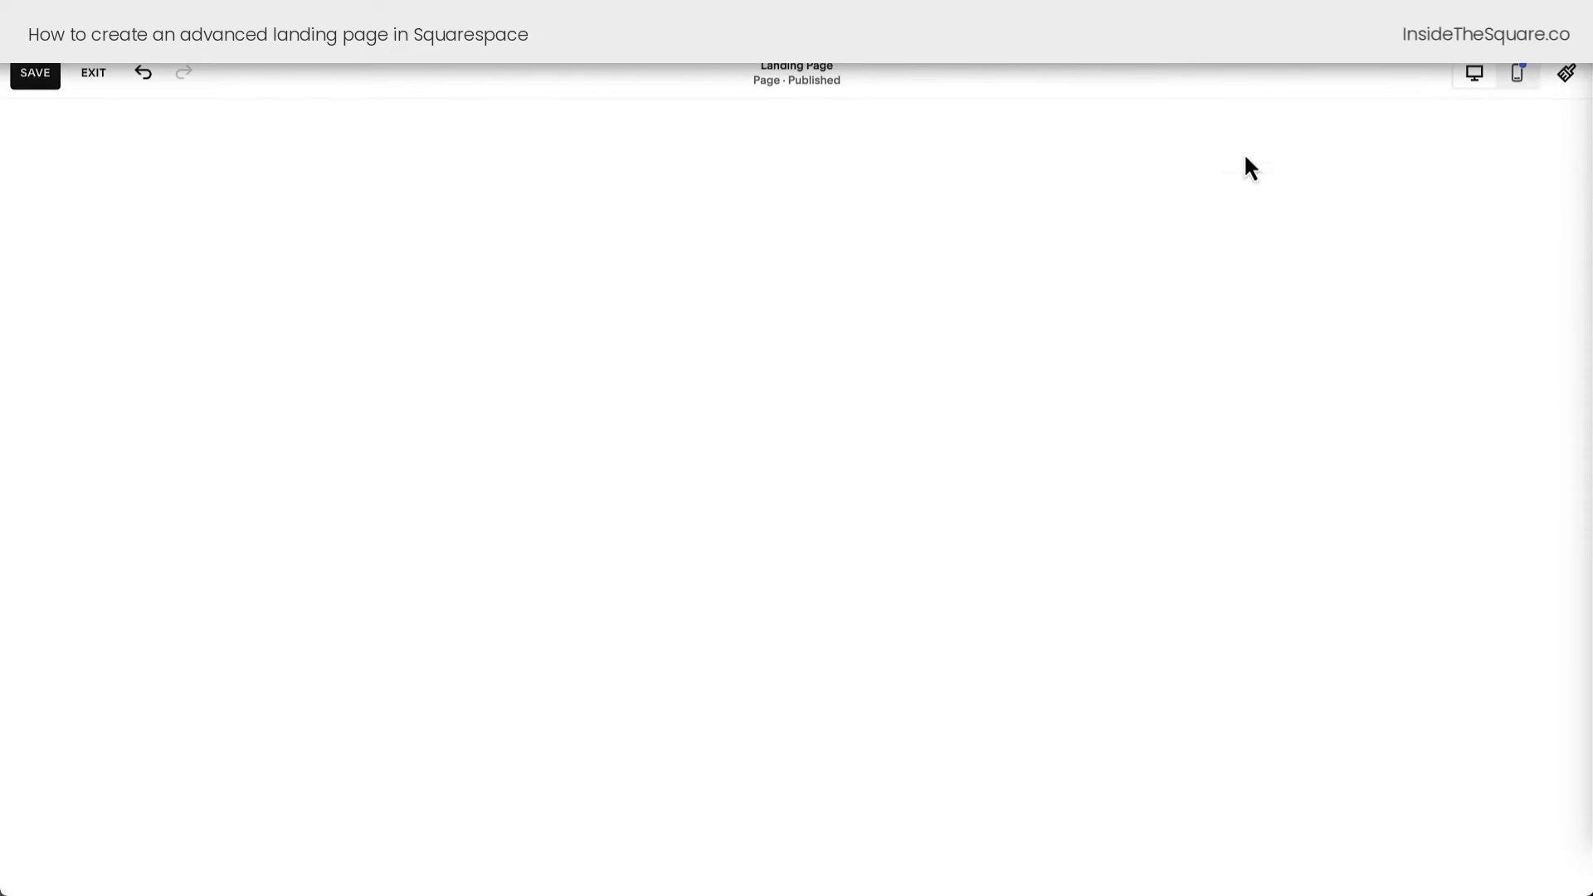
pyautogui.click(810, 353)
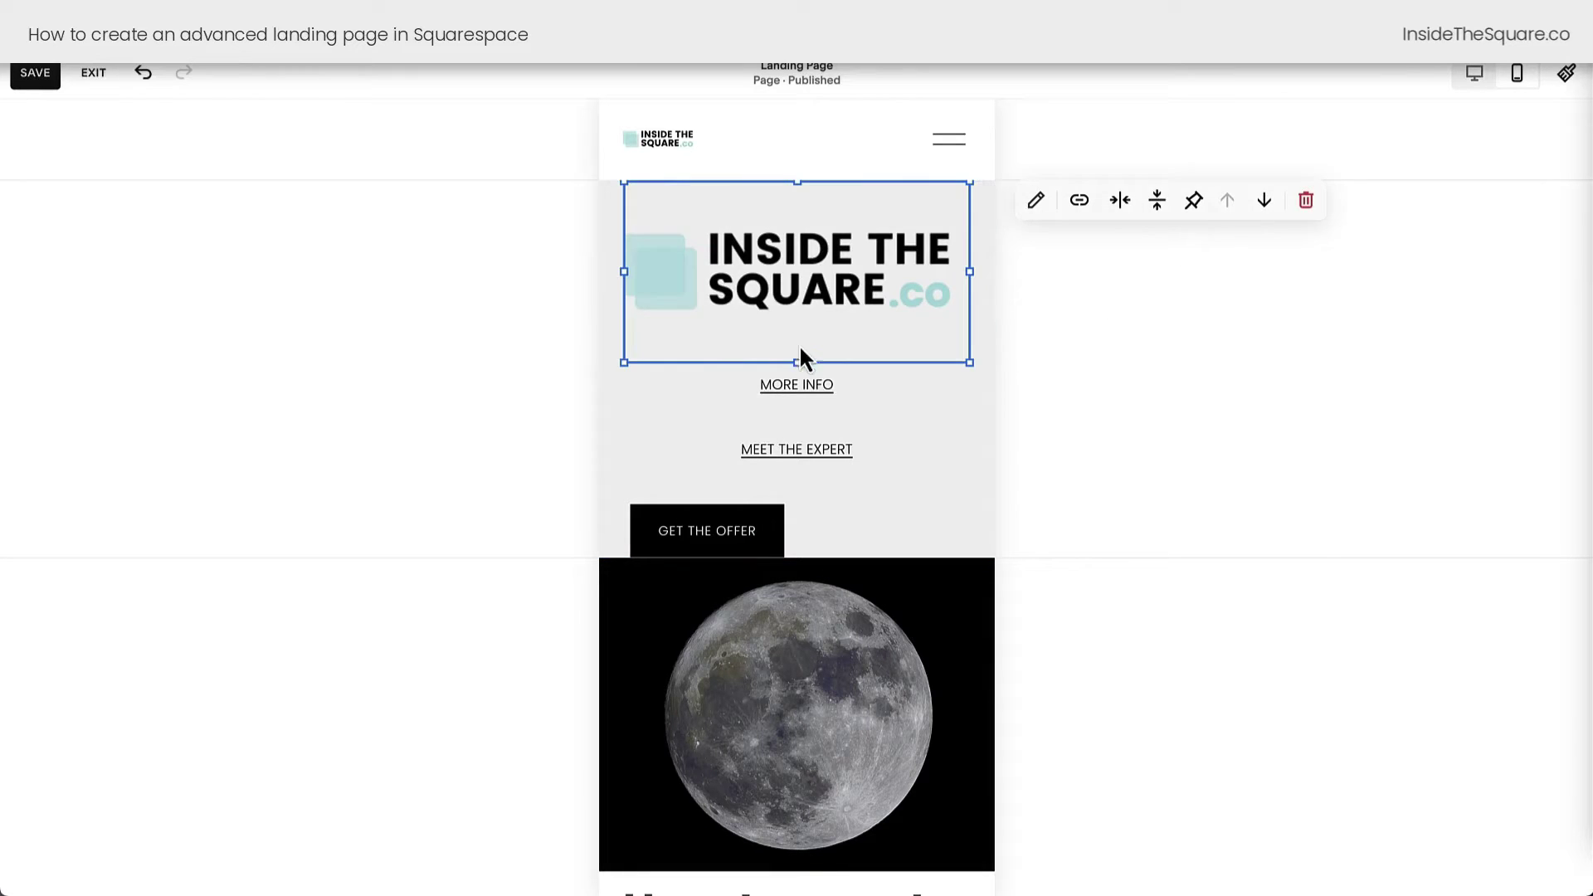
pyautogui.moveTo(801, 360); pyautogui.dragTo(797, 223)
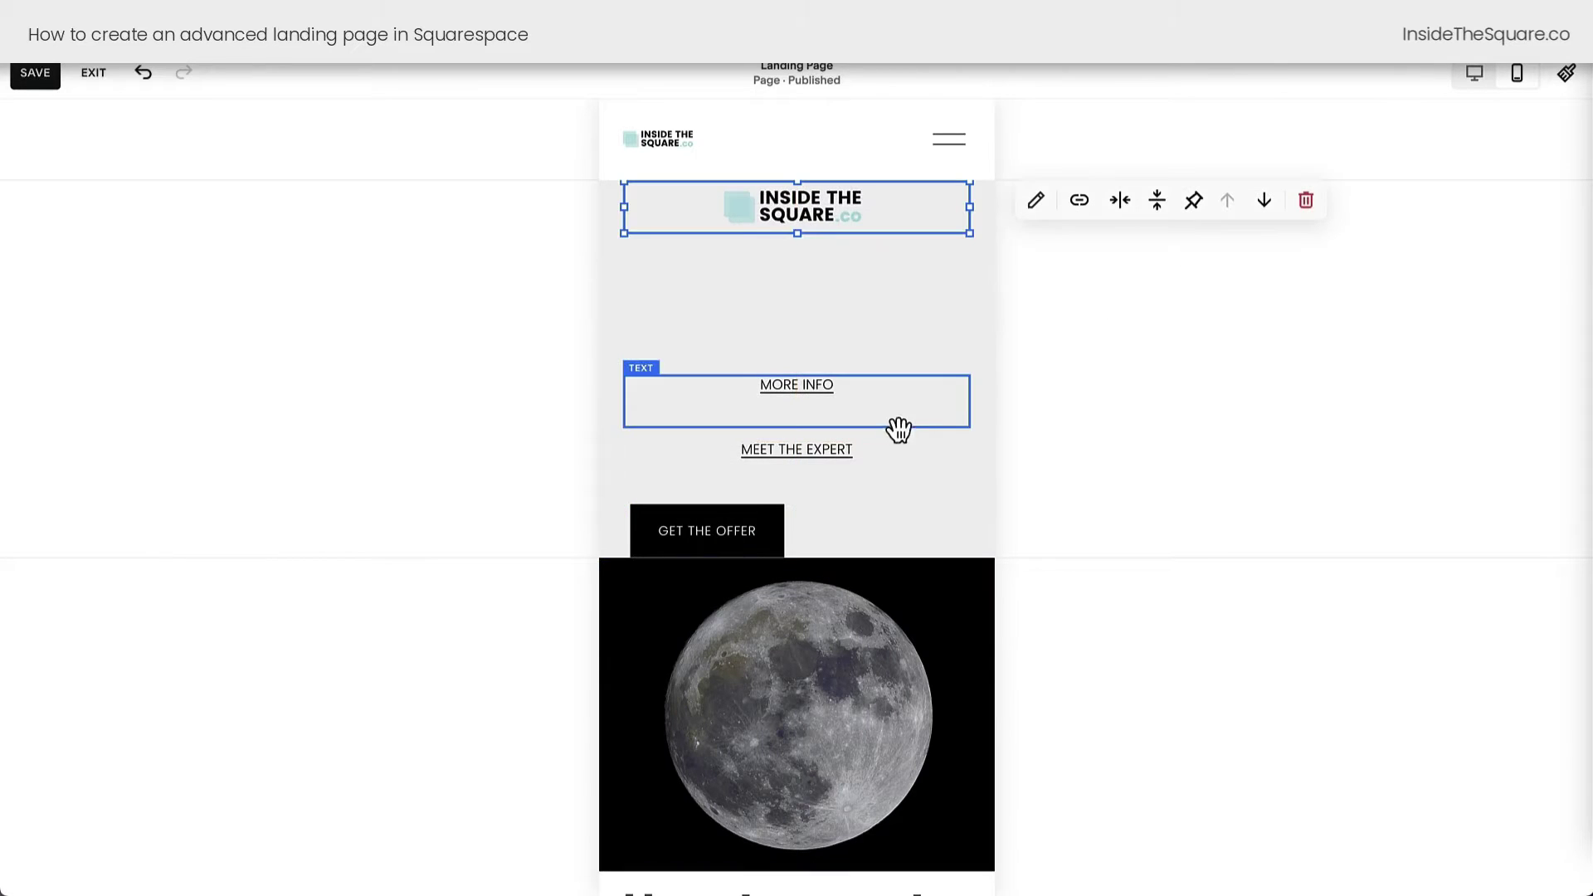
pyautogui.click(934, 413)
pyautogui.moveTo(962, 413); pyautogui.dragTo(787, 392)
# Place MEET THE EXPERT beside MORE INFO under the logo, with GET THE OFFER below
pyautogui.click(697, 473)
pyautogui.moveTo(644, 480); pyautogui.dragTo(833, 257)
pyautogui.moveTo(730, 383); pyautogui.dragTo(748, 259)
pyautogui.moveTo(859, 267); pyautogui.dragTo(829, 263)
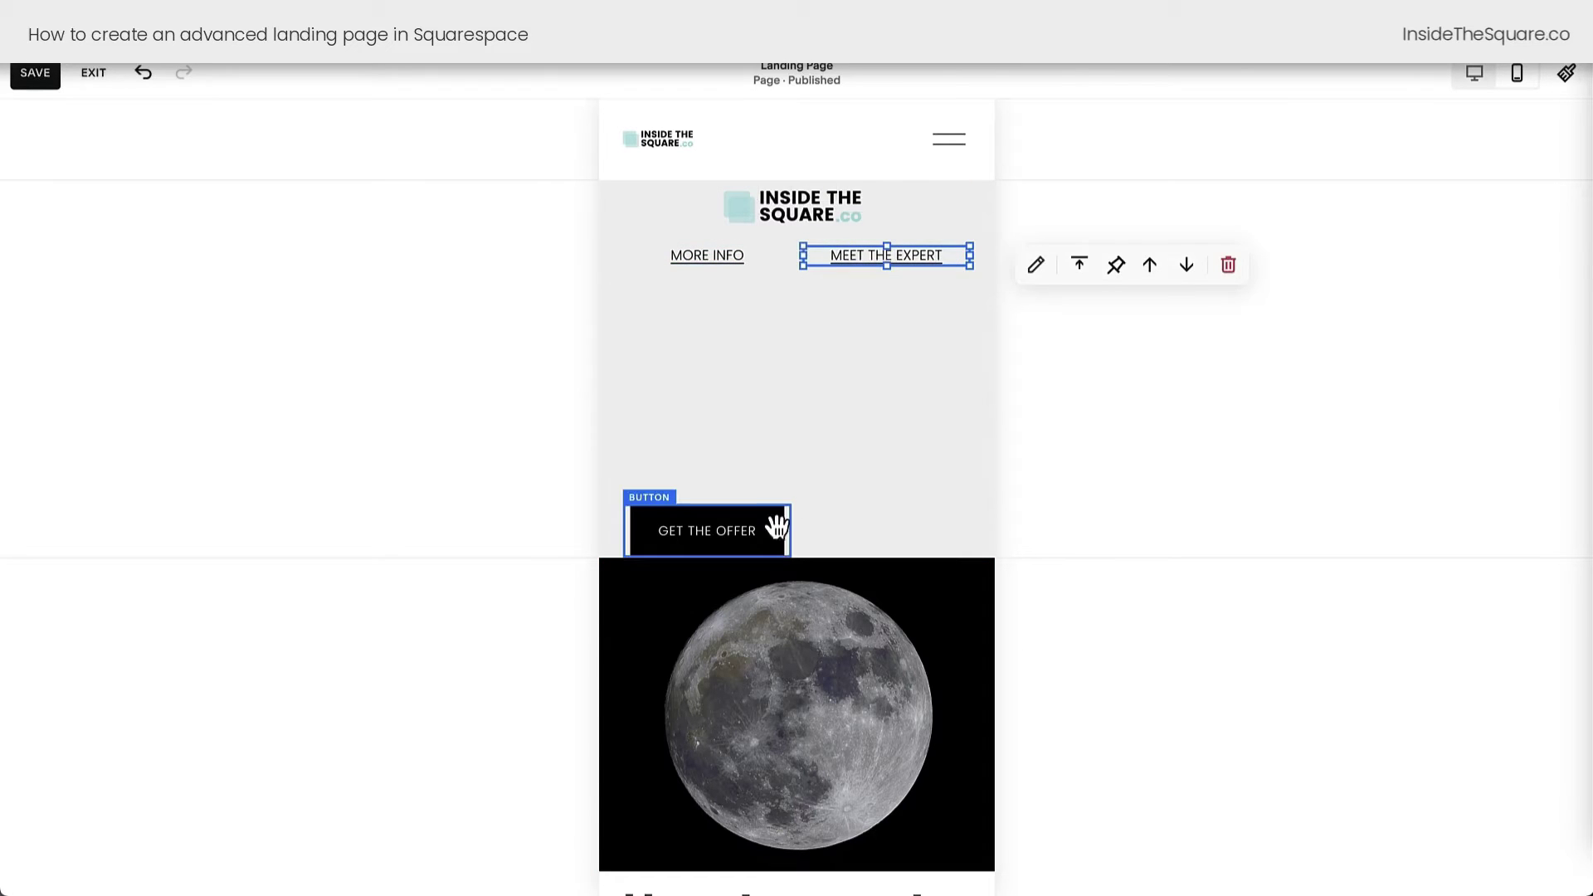
pyautogui.moveTo(775, 526); pyautogui.dragTo(868, 310)
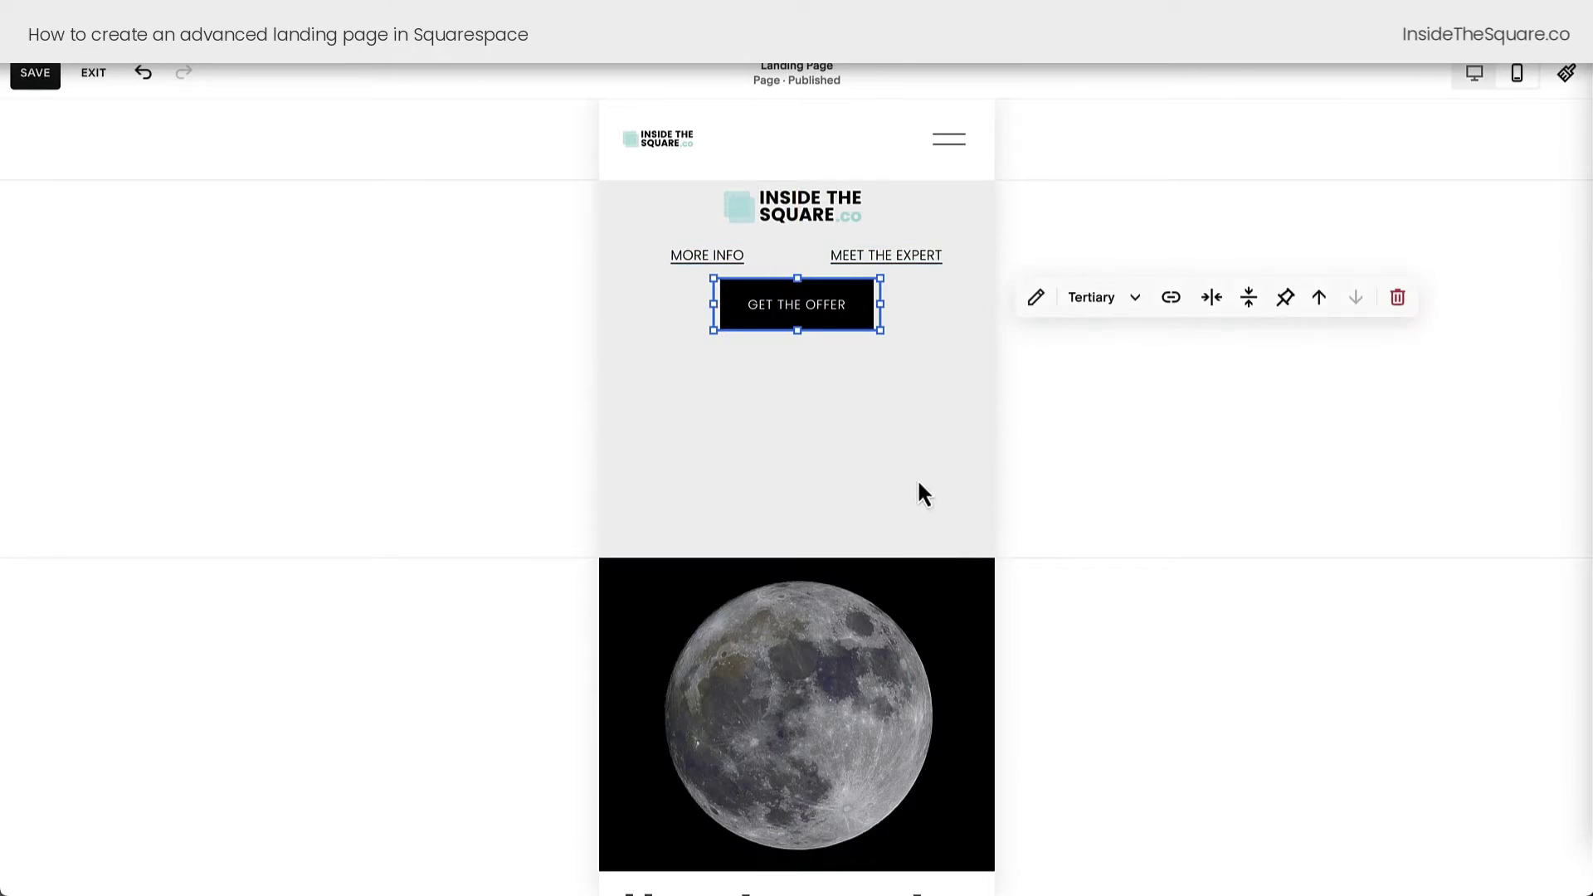
# Shrink the mobile header section to fit its content, then return to Desktop View
pyautogui.click(917, 491)
pyautogui.moveTo(923, 548); pyautogui.dragTo(954, 348)
pyautogui.click(934, 338)
pyautogui.click(946, 320)
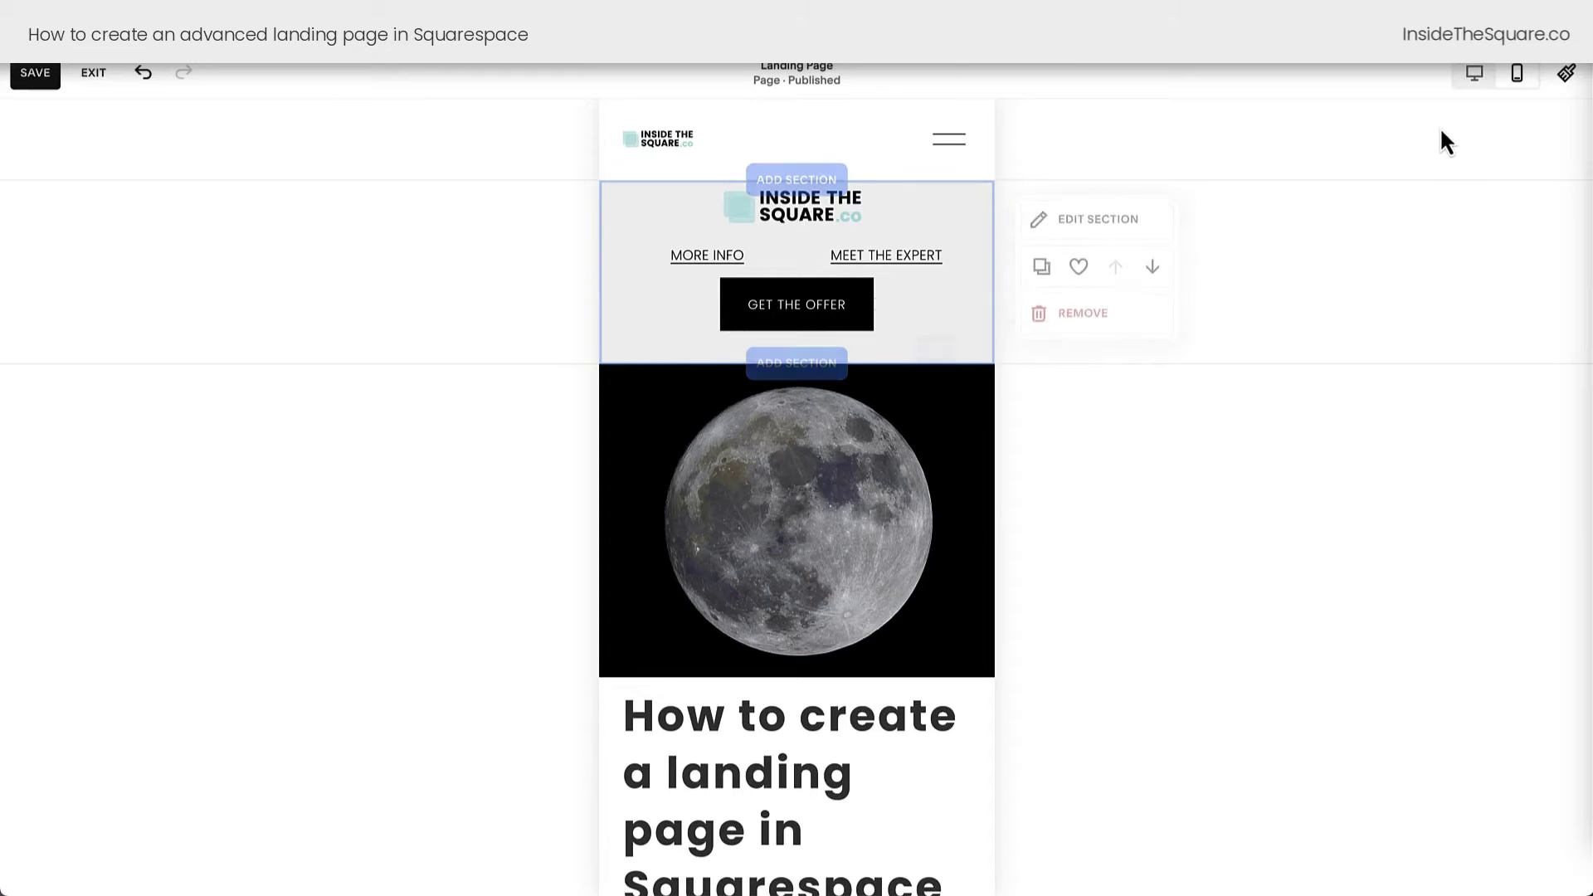
pyautogui.click(1476, 87)
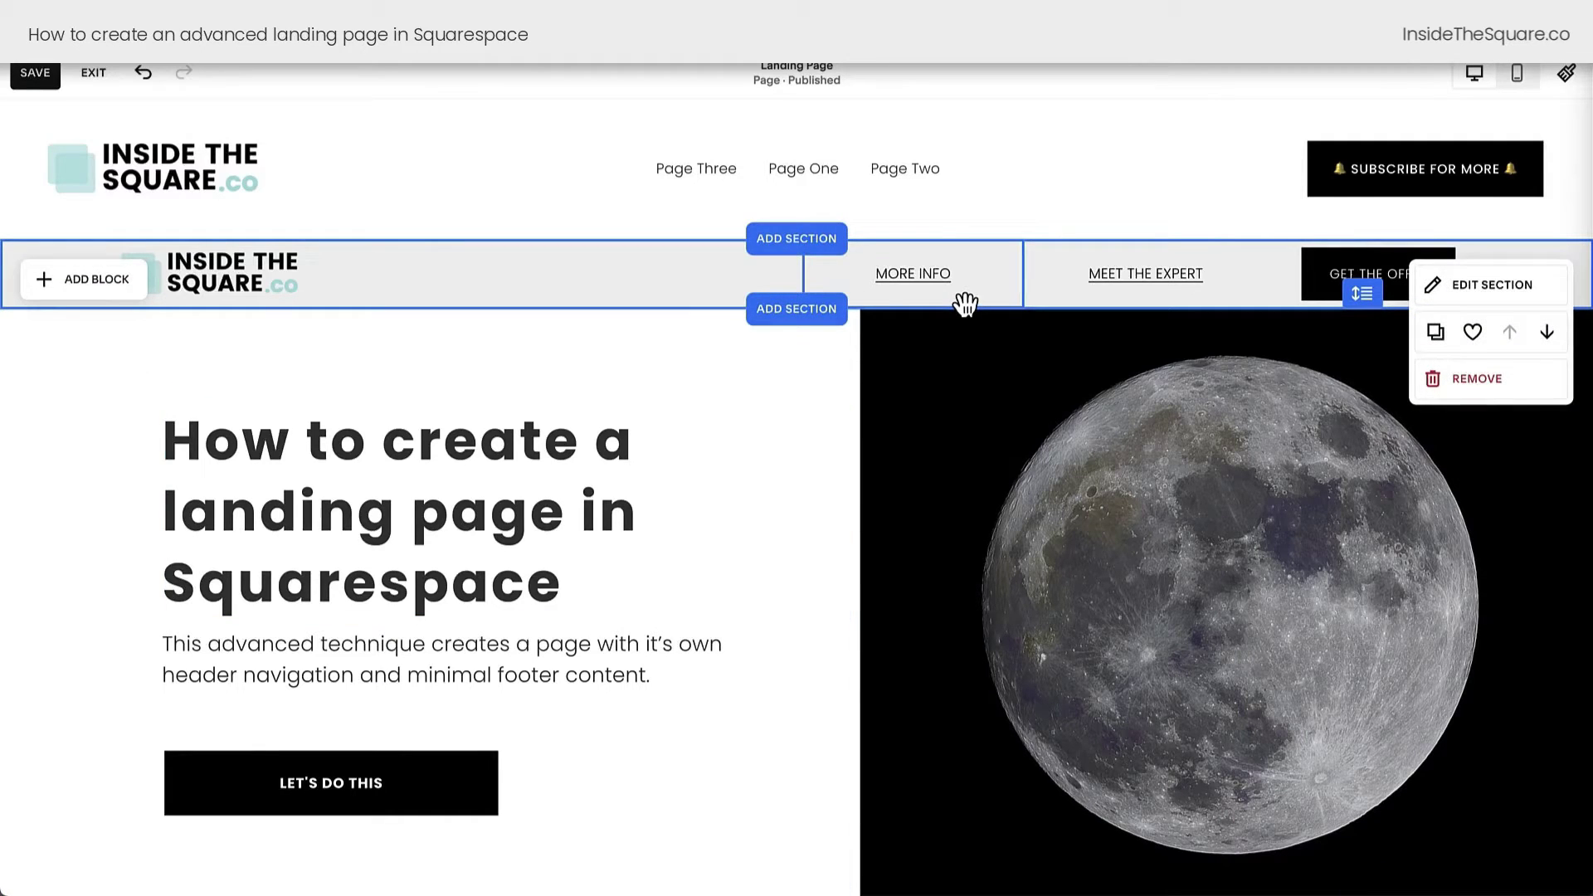
pyautogui.click(939, 274)
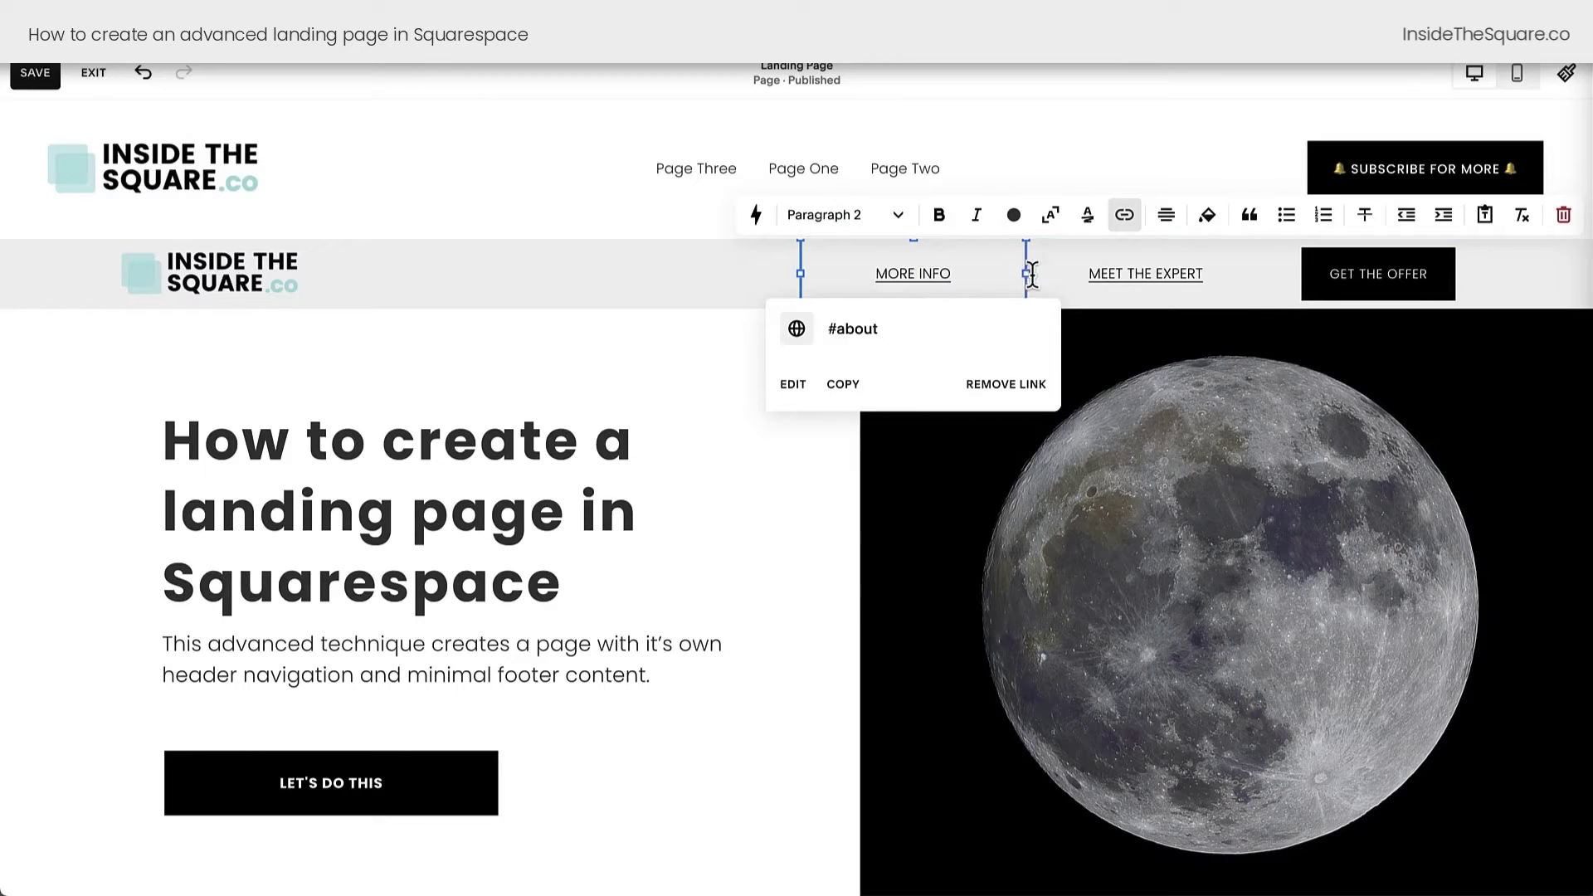
pyautogui.click(1145, 274)
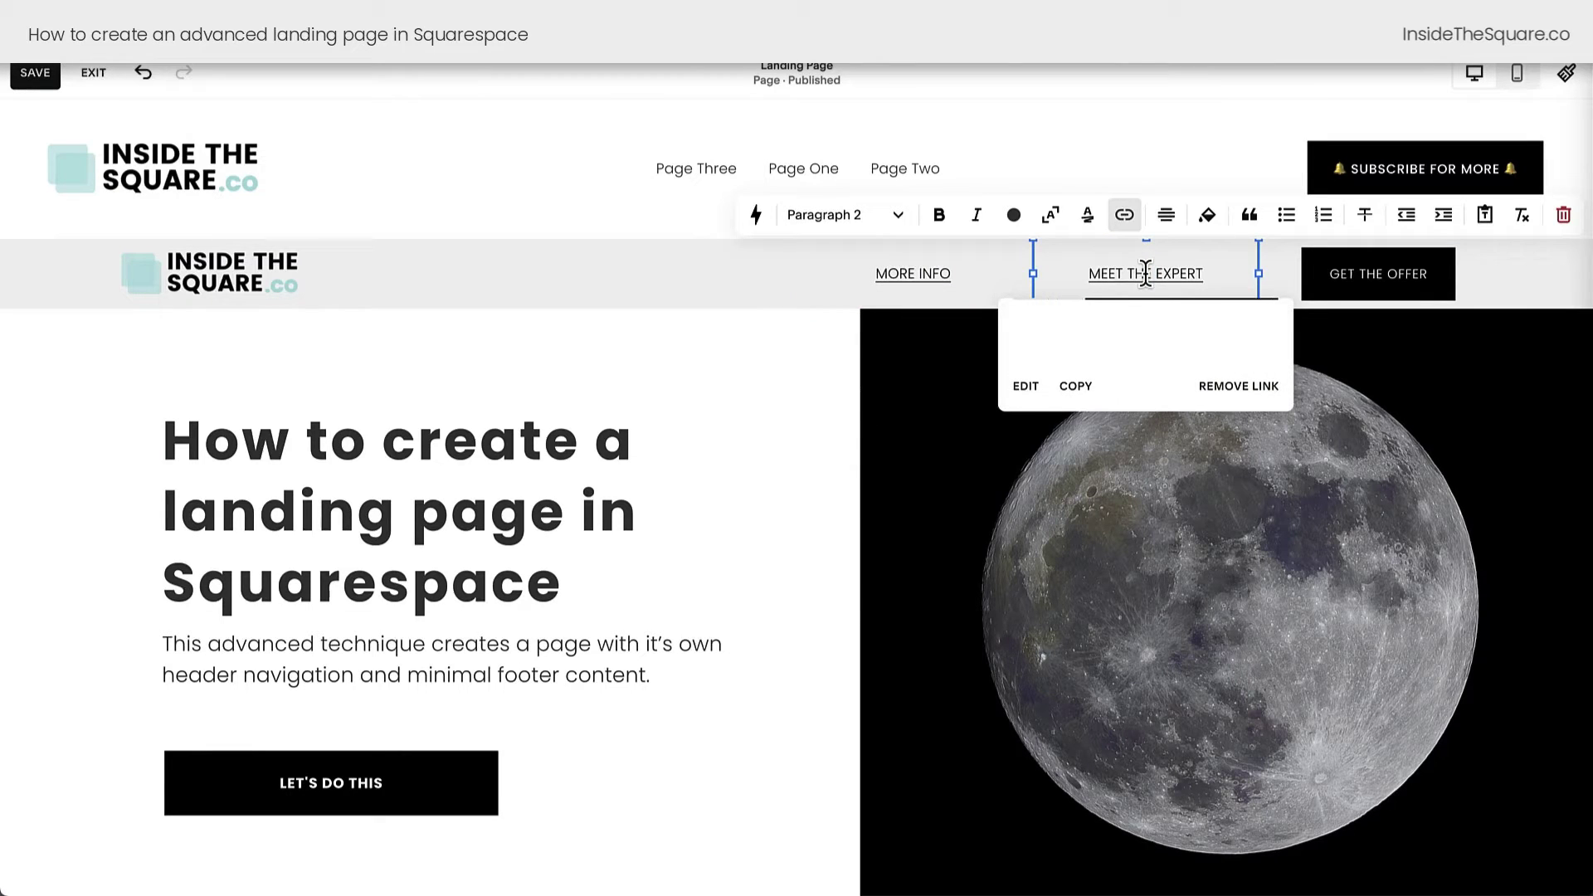
pyautogui.click(1337, 294)
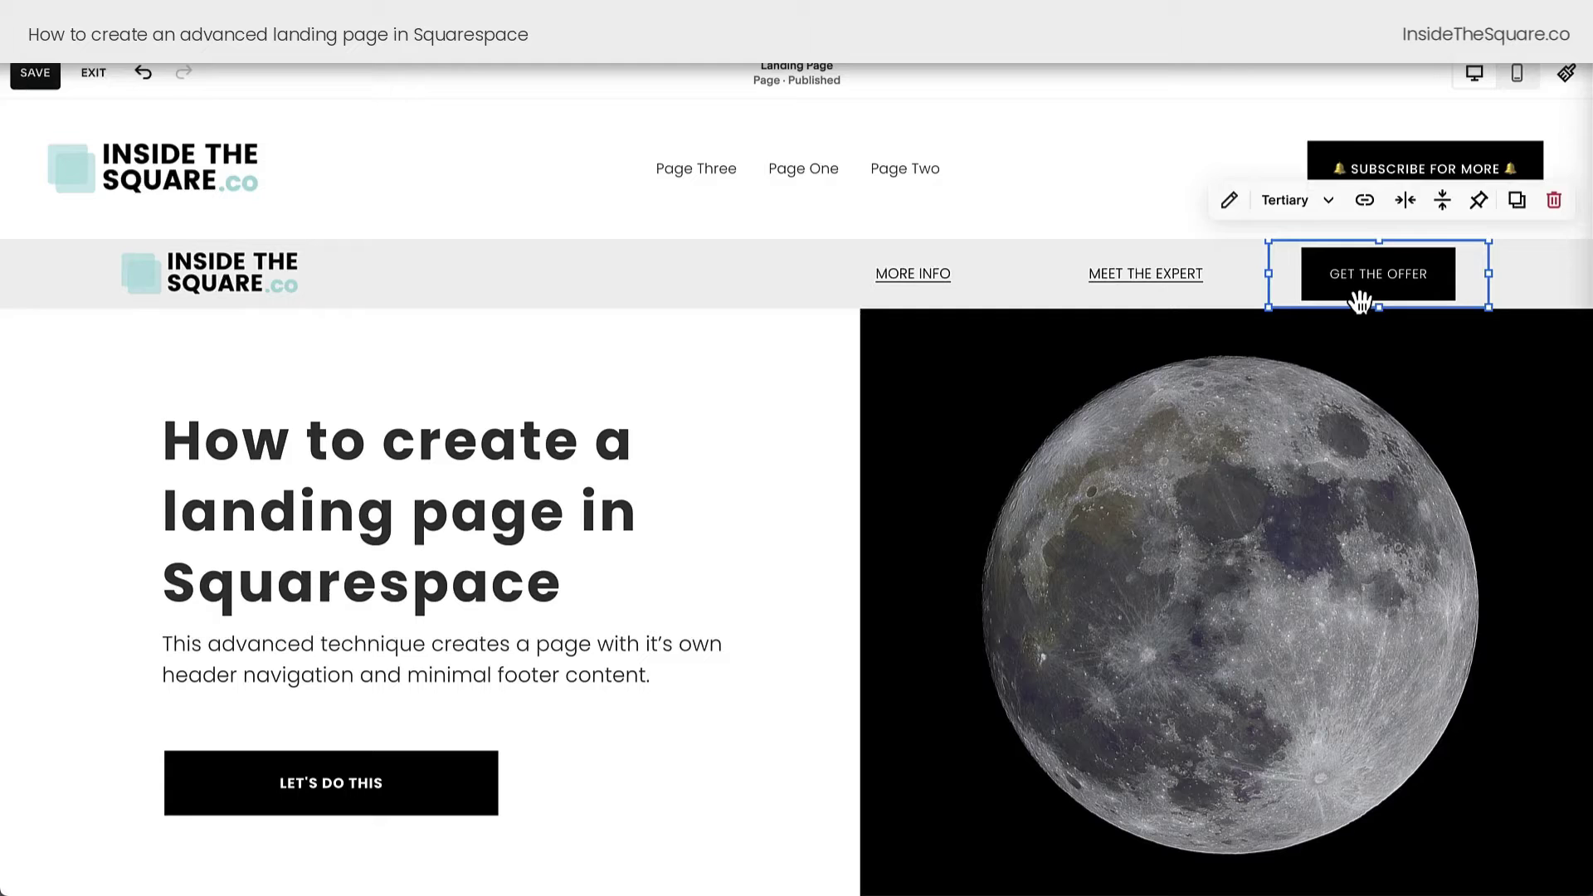
pyautogui.click(1361, 297)
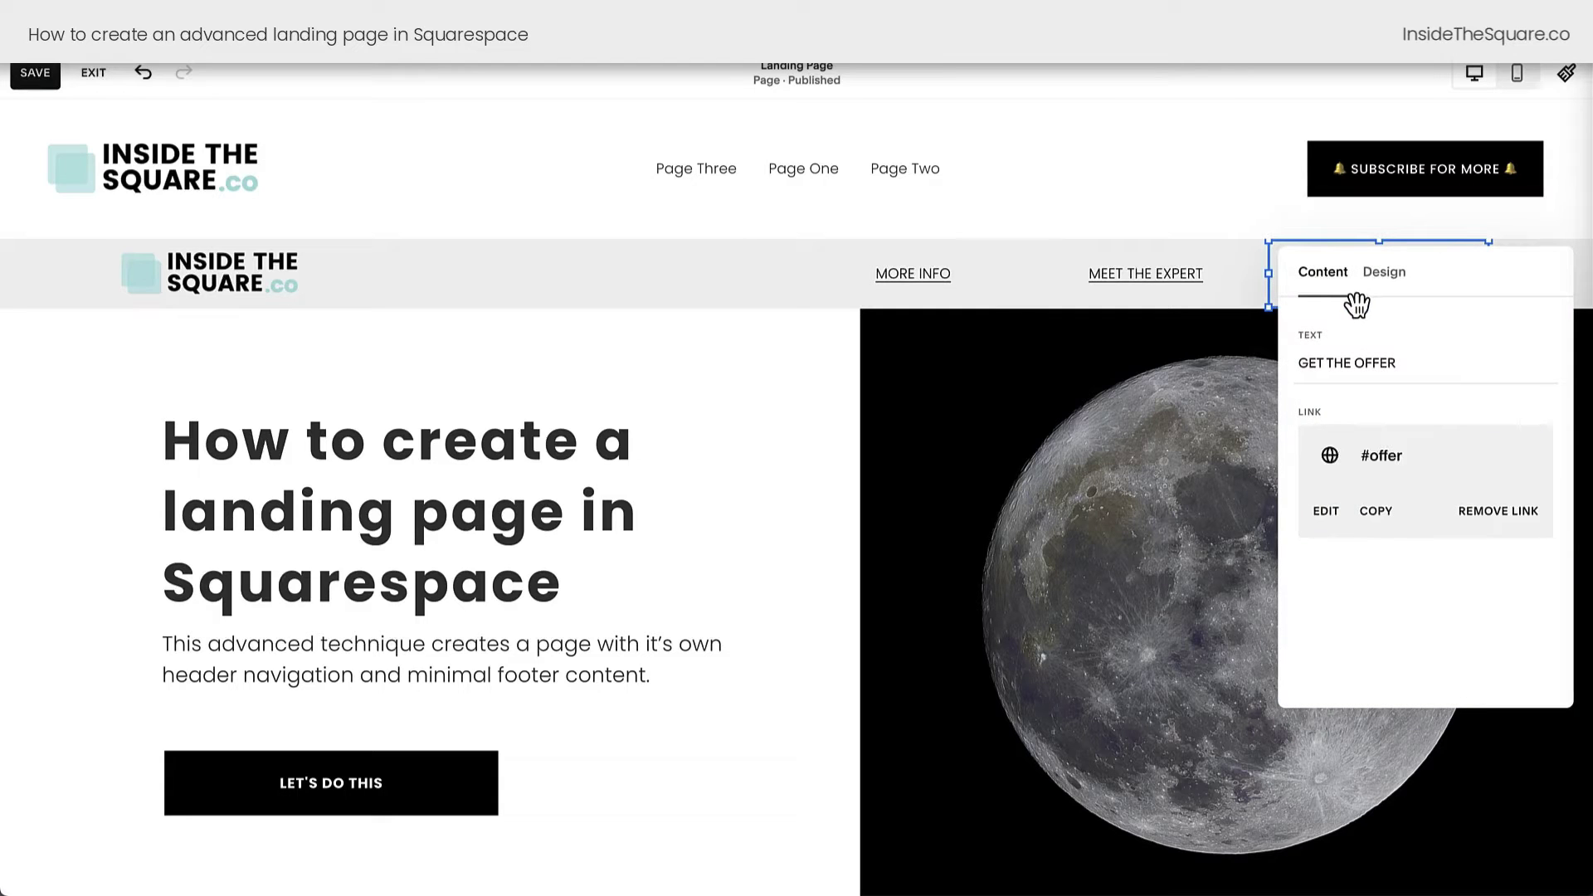
pyautogui.click(849, 345)
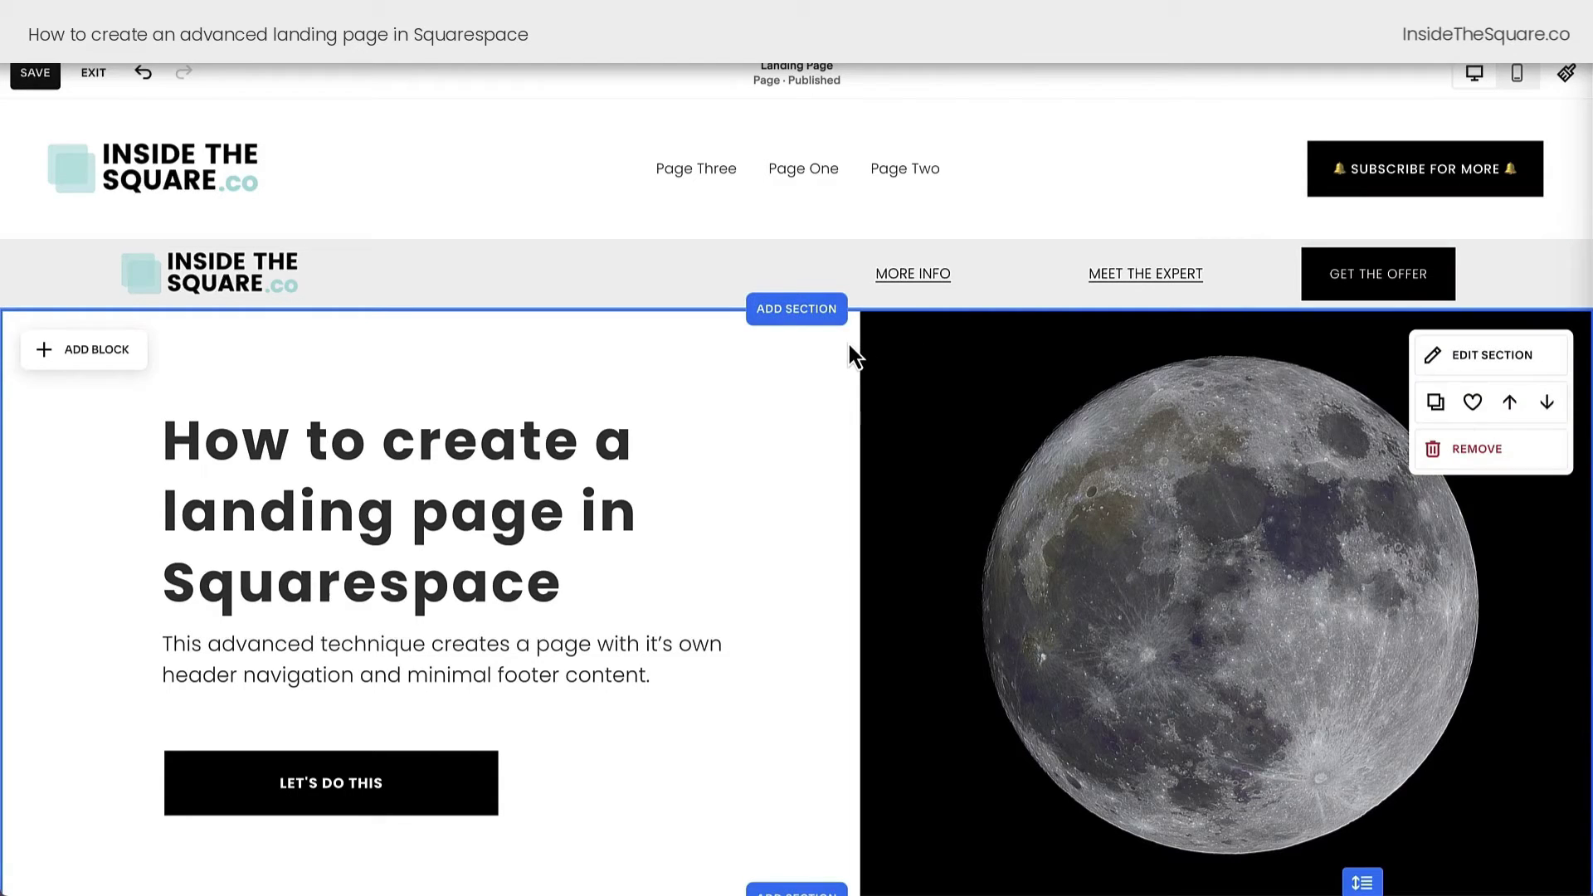
pyautogui.scroll(-7, 849, 345)
# Add a code block at the top of About this awesome offer, shrunk to one row
pyautogui.scroll(-2, 850, 346)
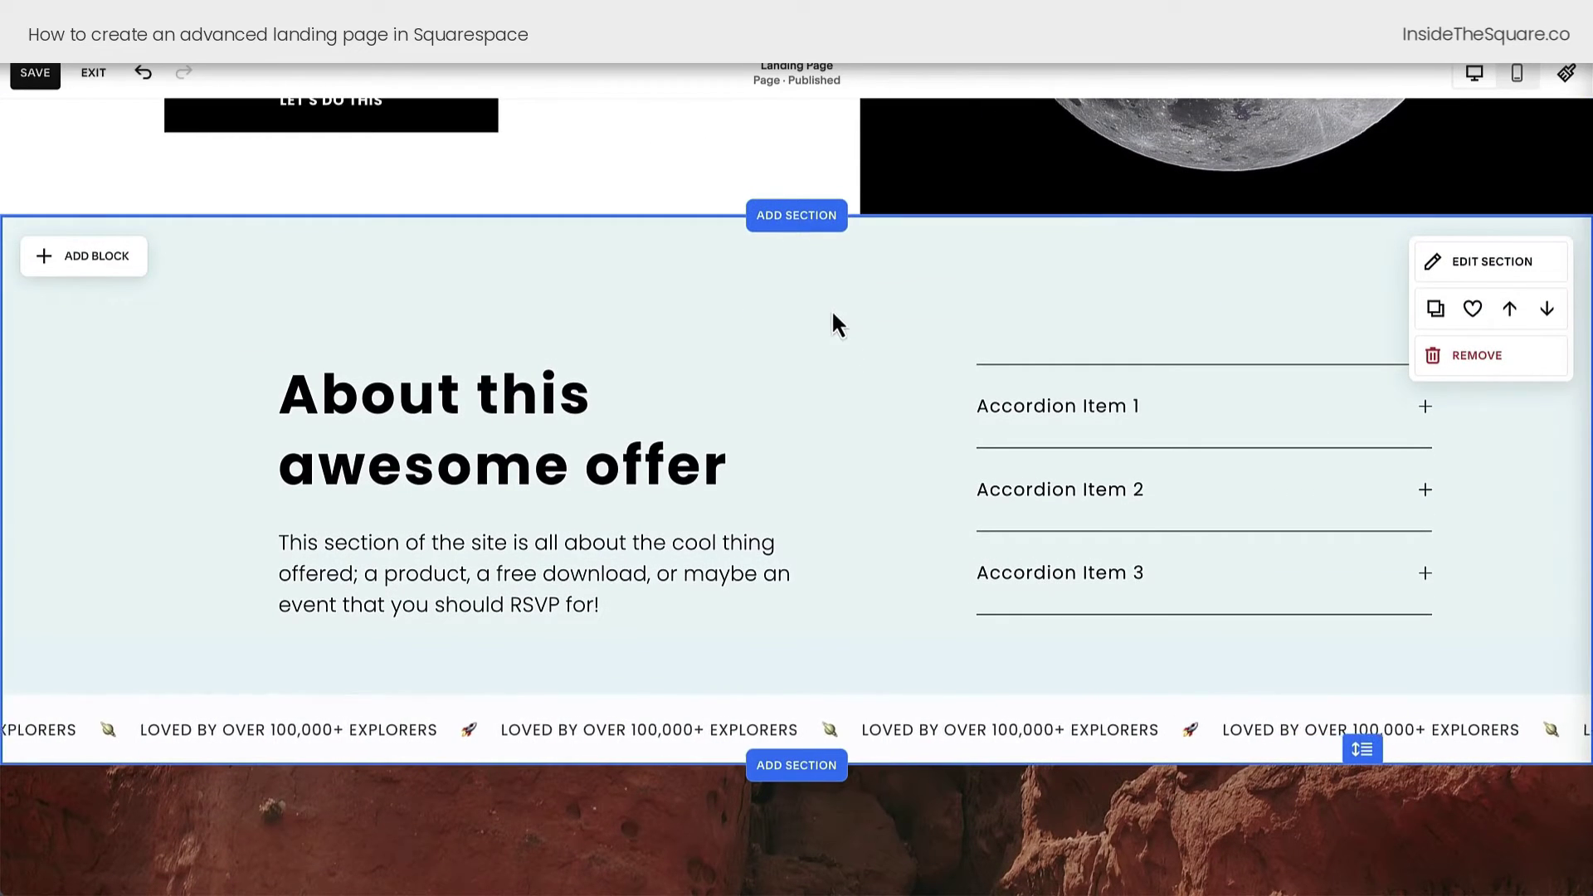
pyautogui.click(80, 264)
pyautogui.click(102, 704)
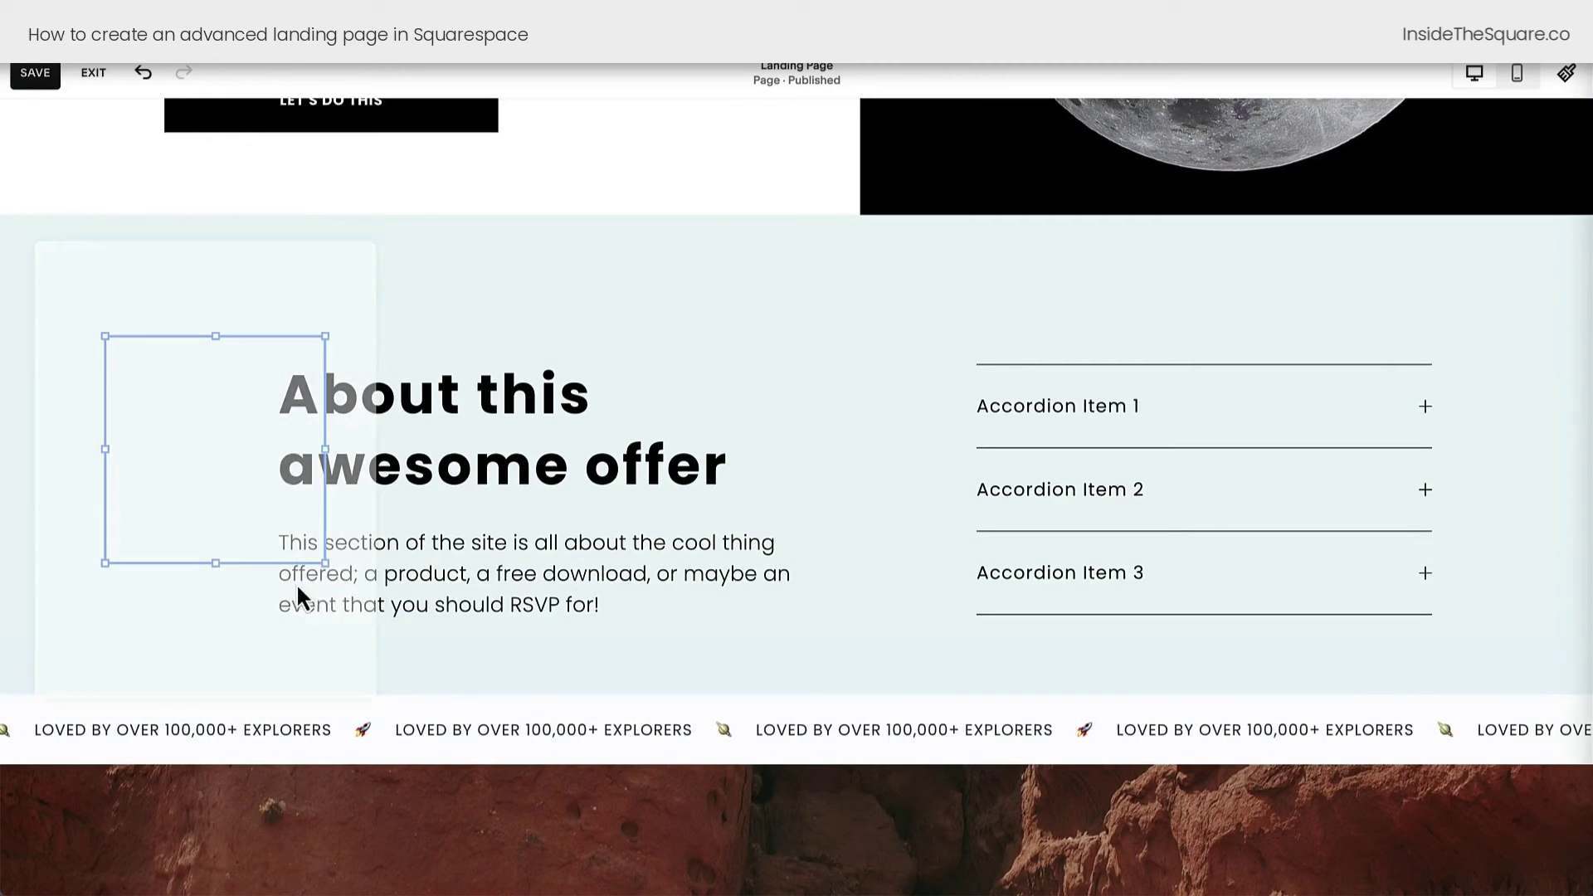
pyautogui.moveTo(174, 459); pyautogui.dragTo(851, 320)
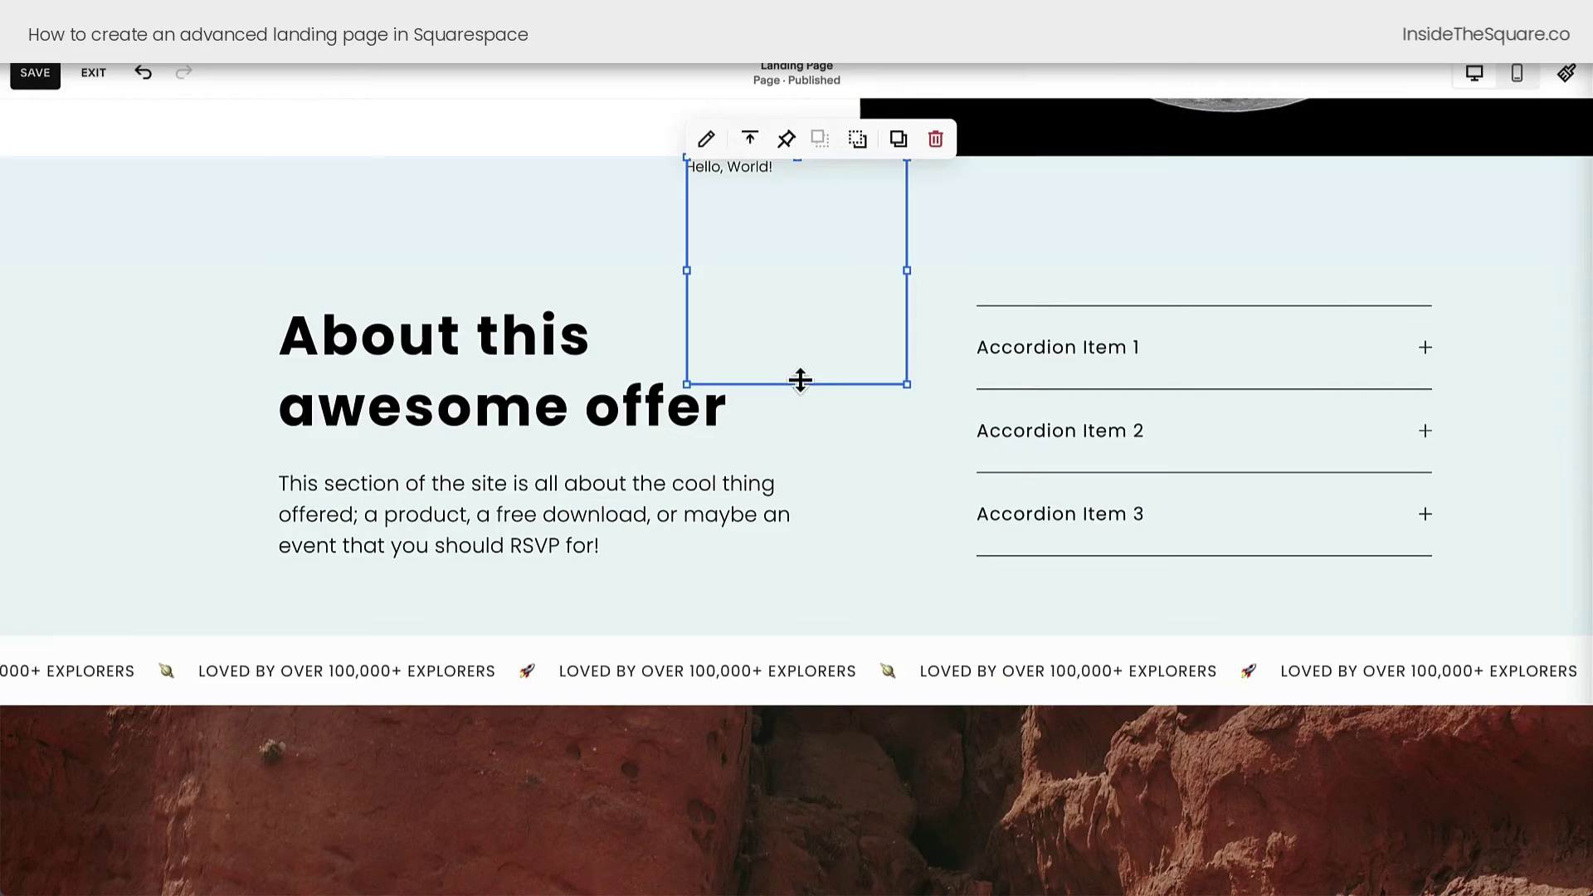
pyautogui.moveTo(797, 380); pyautogui.dragTo(798, 186)
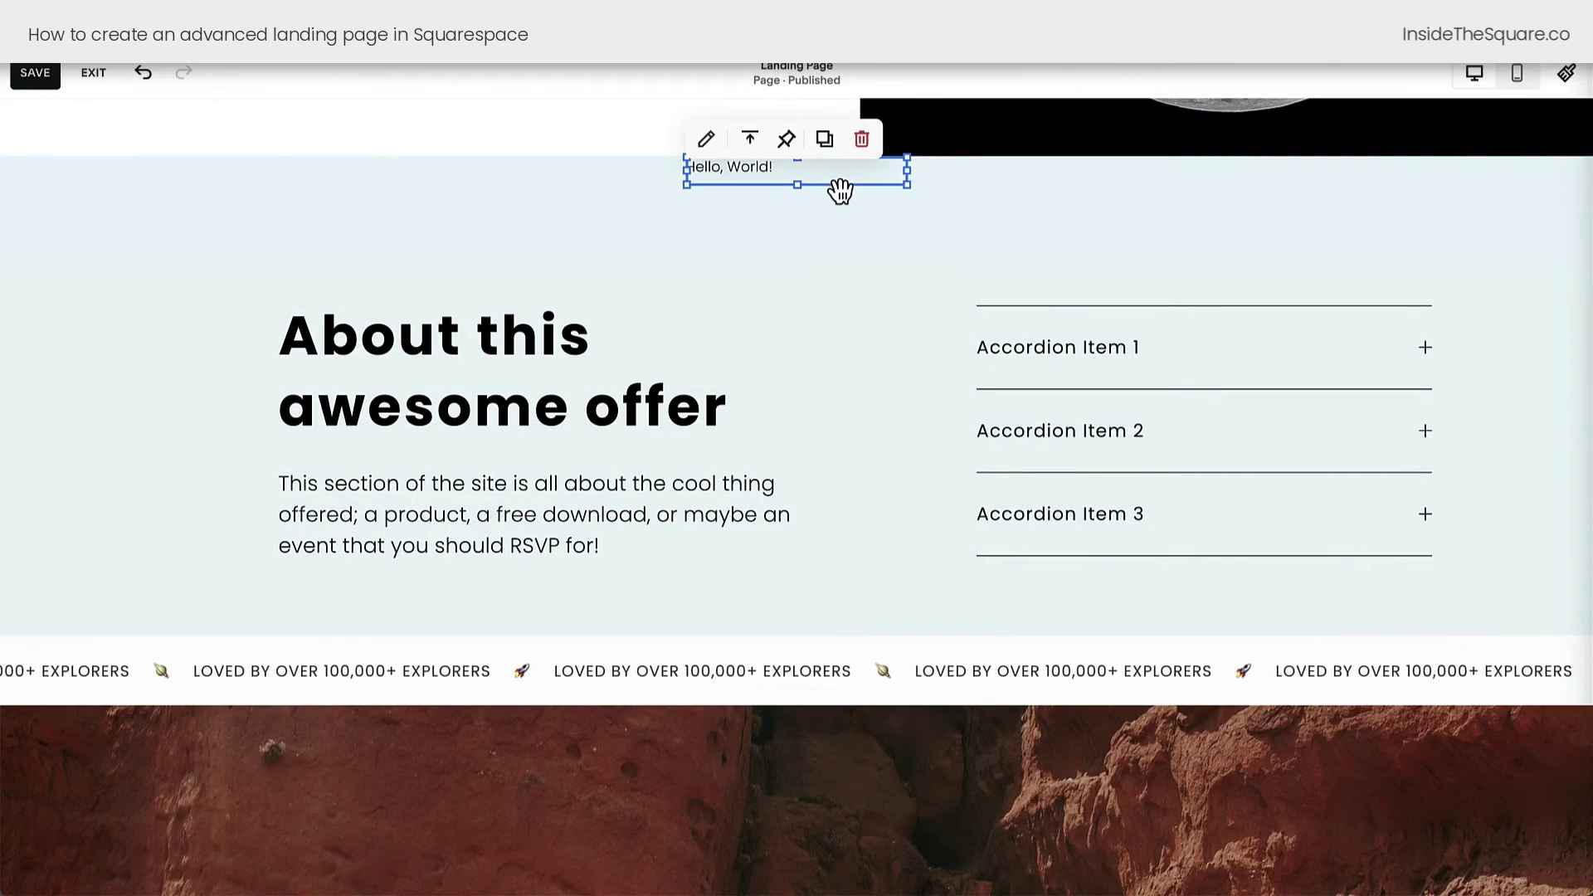
# Replace the sample code with <div id="about"></div> and nudge the scrolling ticker down slightly
pyautogui.doubleClick(839, 189)
pyautogui.hotkey('ctrl', 'a')
pyautogui.press('BackSpace')
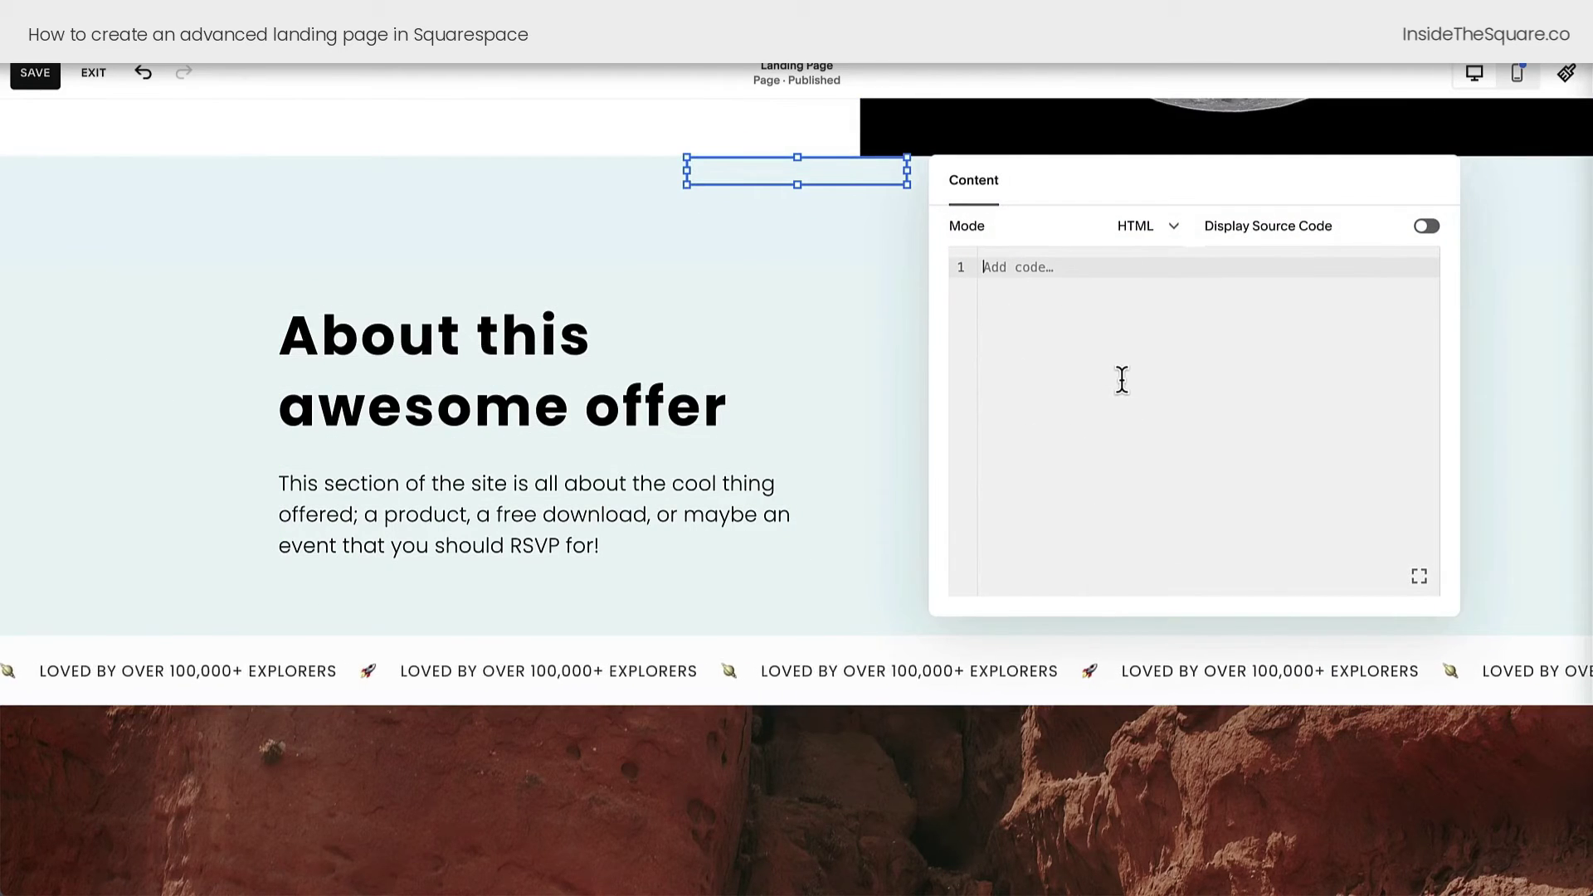
pyautogui.write('<div id="about"></div>')
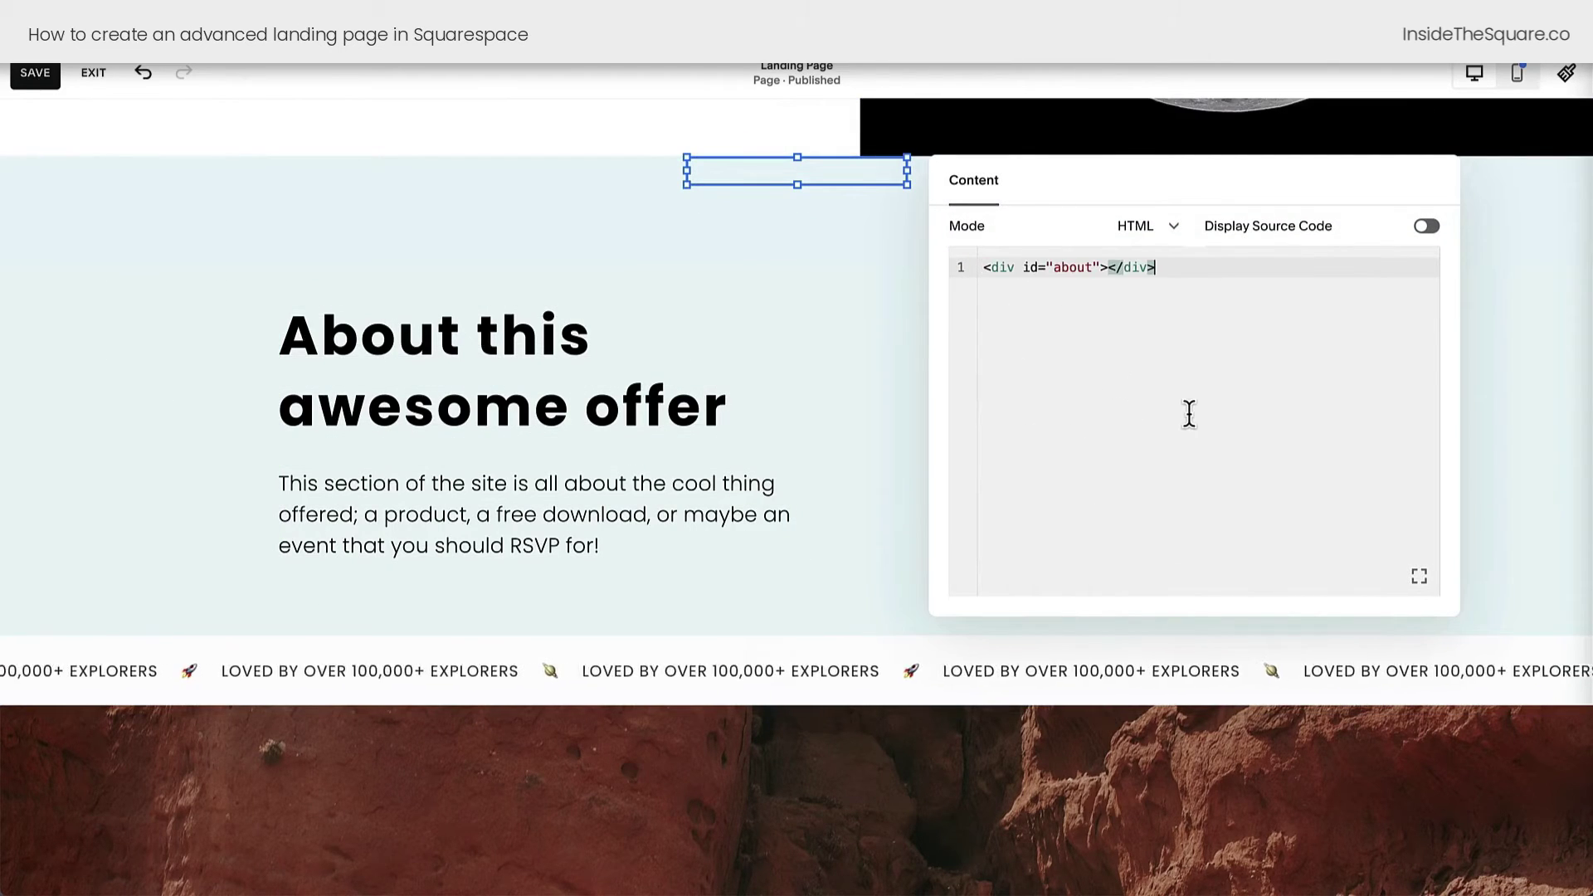
pyautogui.doubleClick(1069, 267)
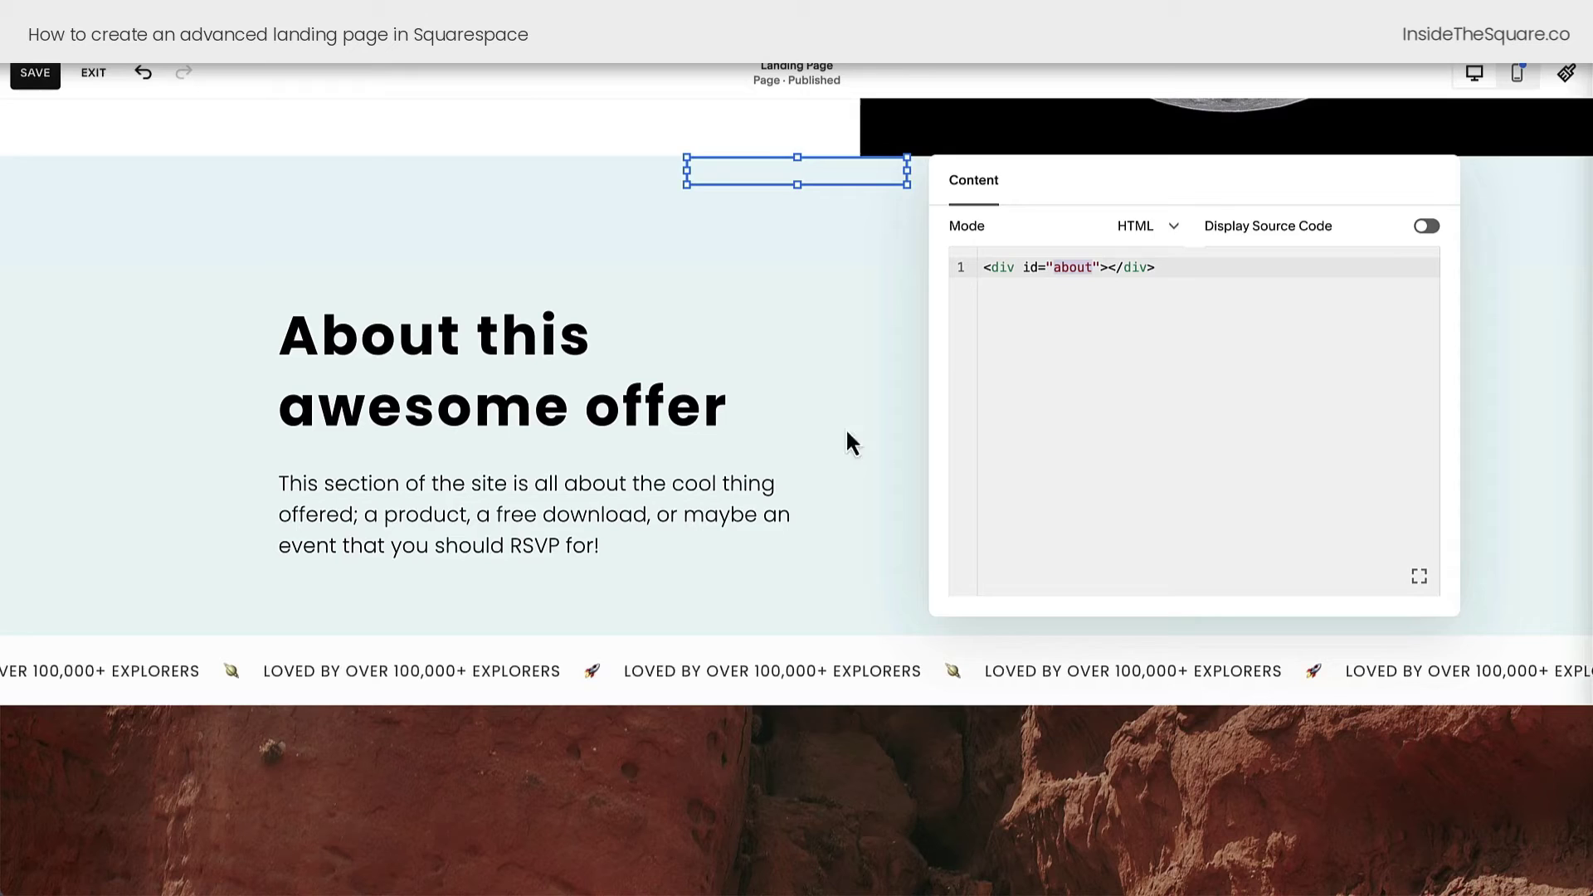
pyautogui.click(868, 400)
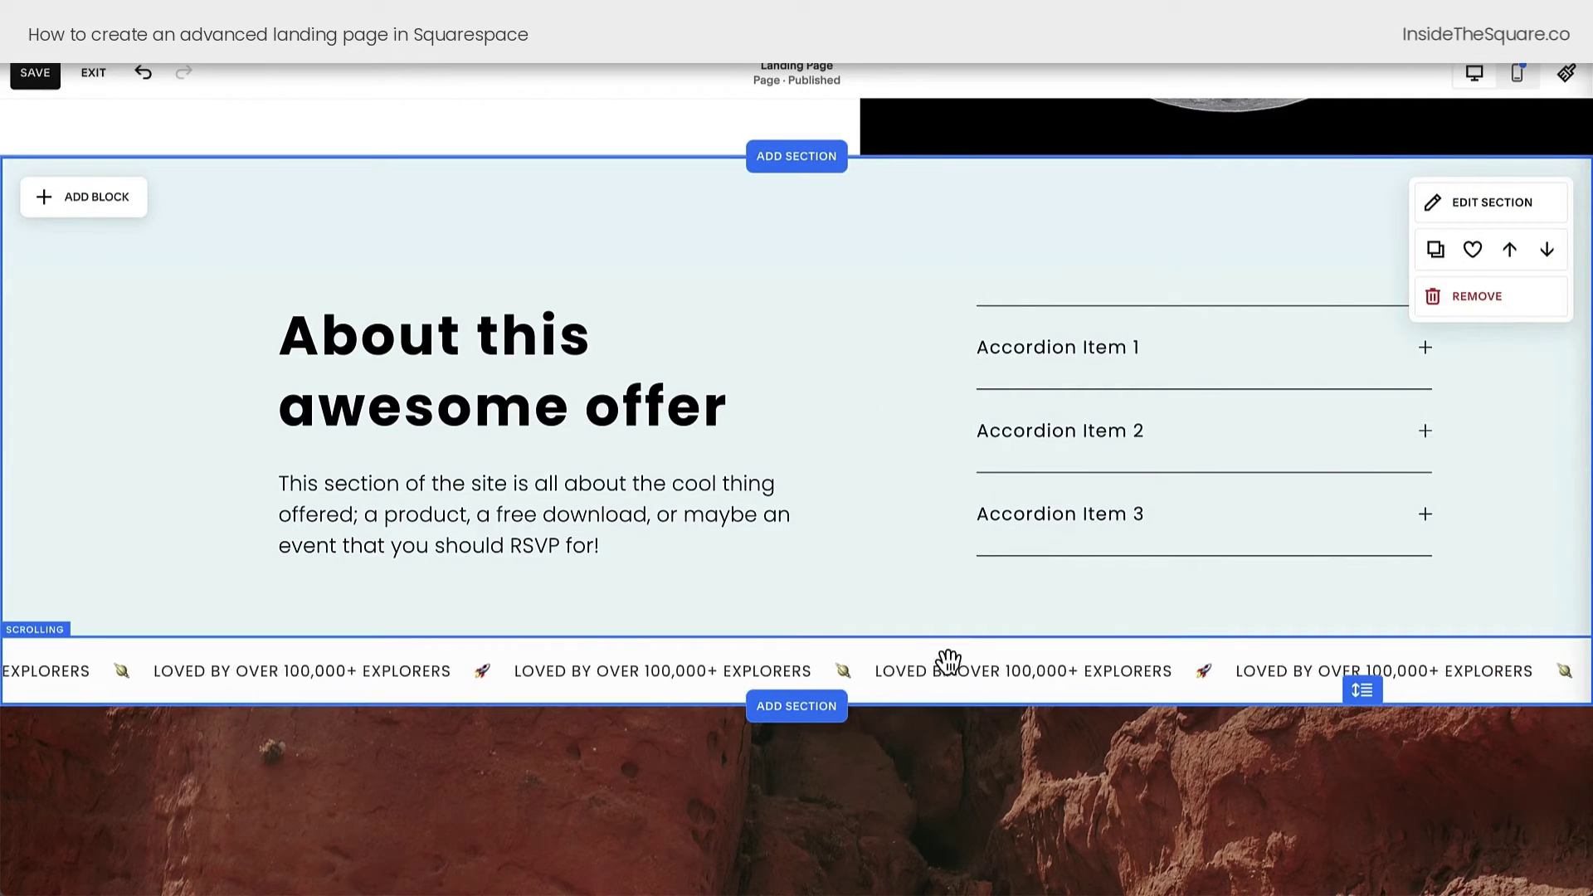
pyautogui.moveTo(949, 661); pyautogui.dragTo(951, 713)
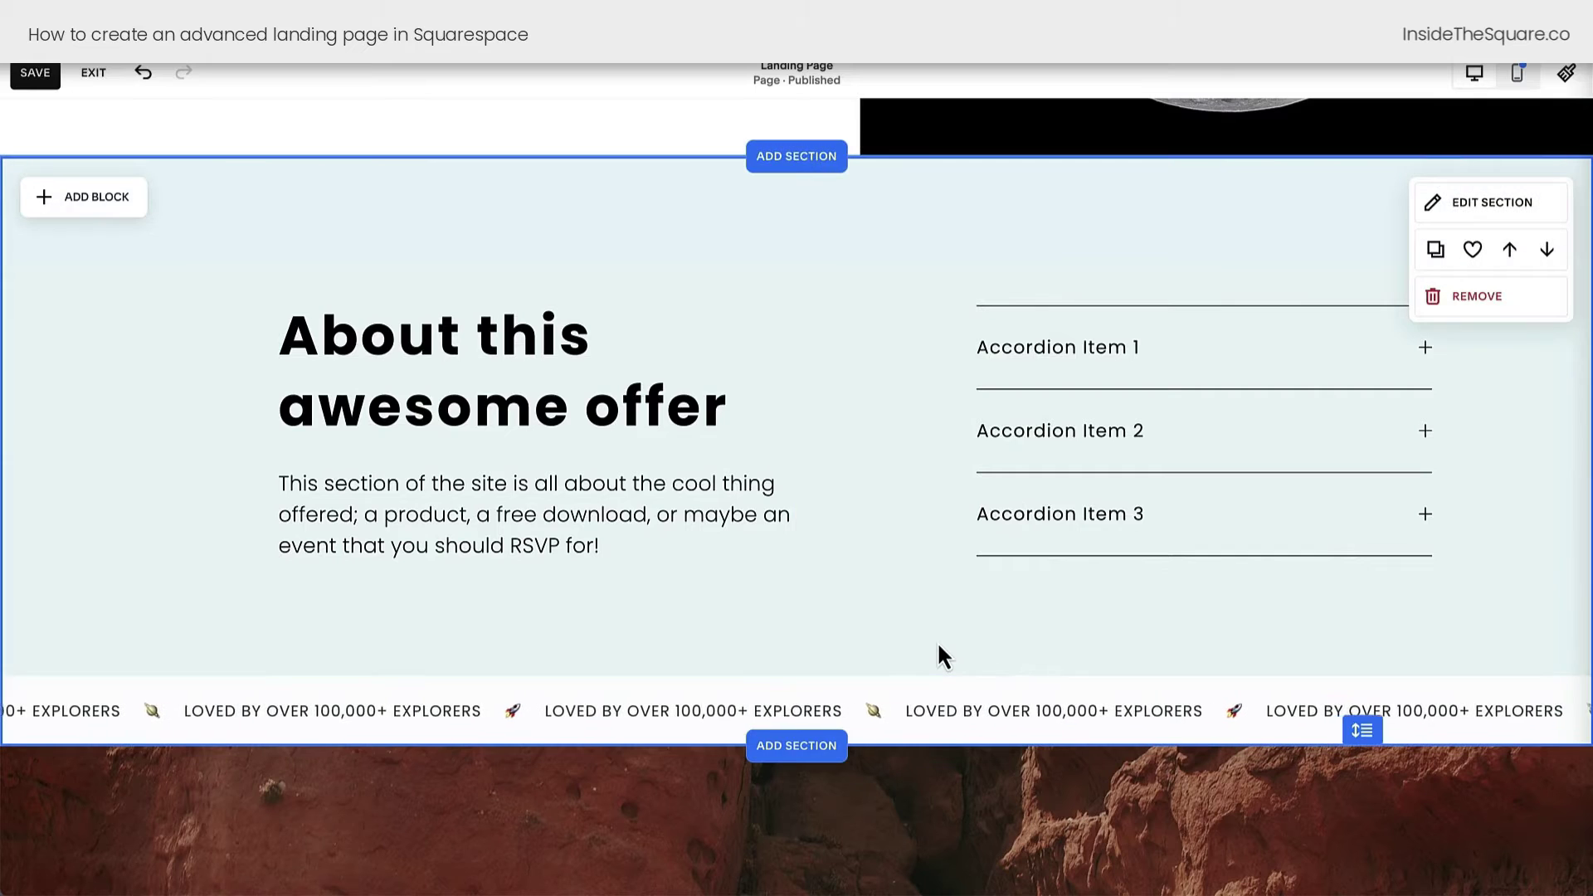
# Place a code block containing <div id="expert"></div> at the top middle of Meet the expert
pyautogui.scroll(-1, 942, 647)
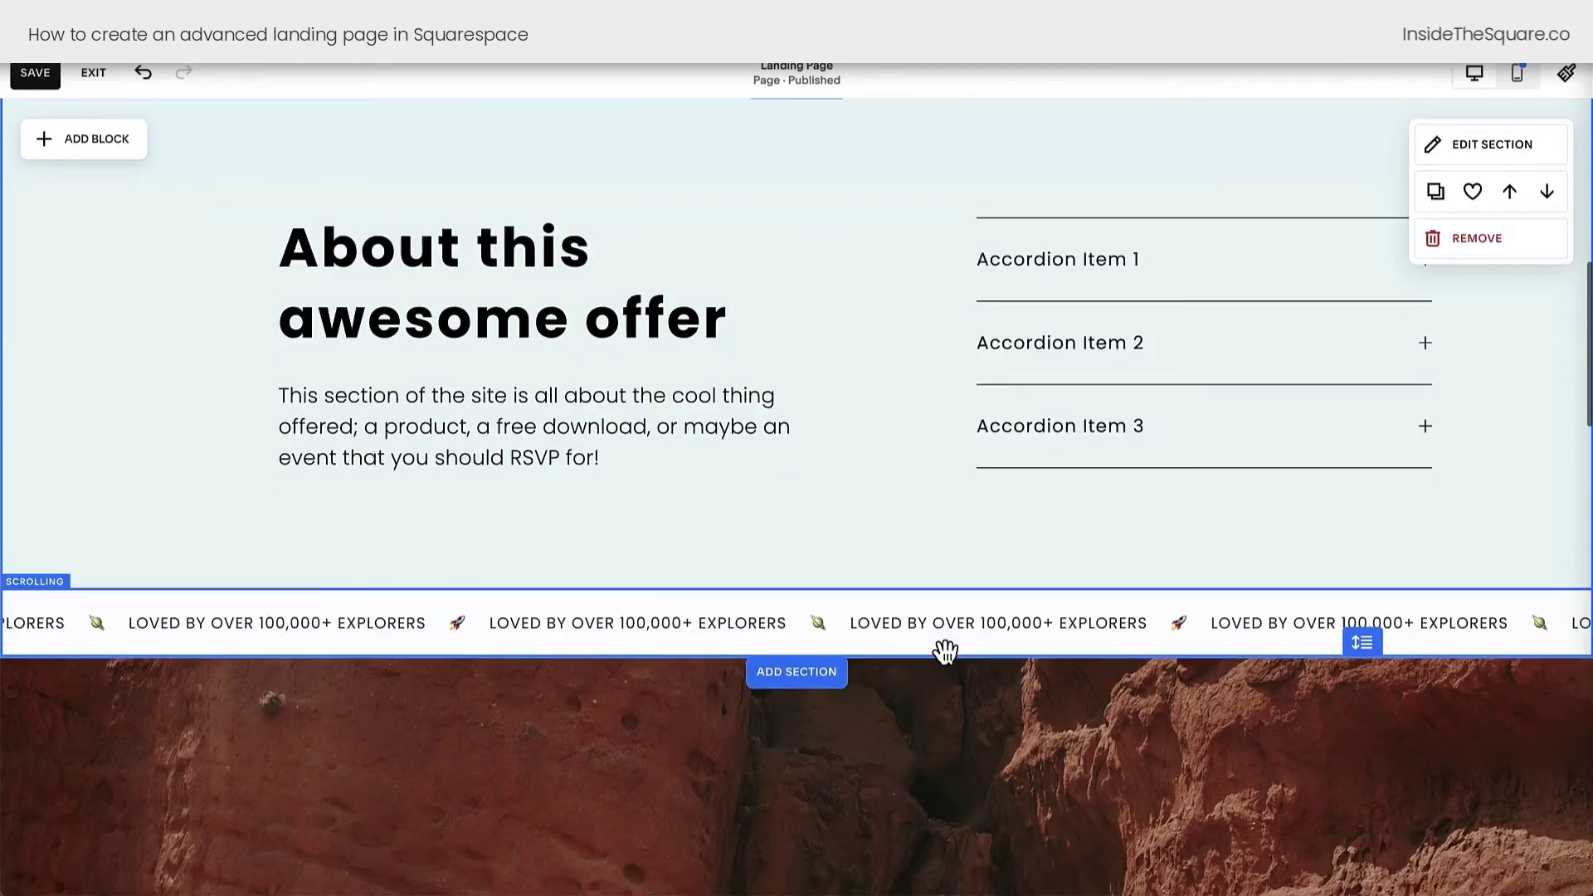
pyautogui.scroll(-10, 944, 651)
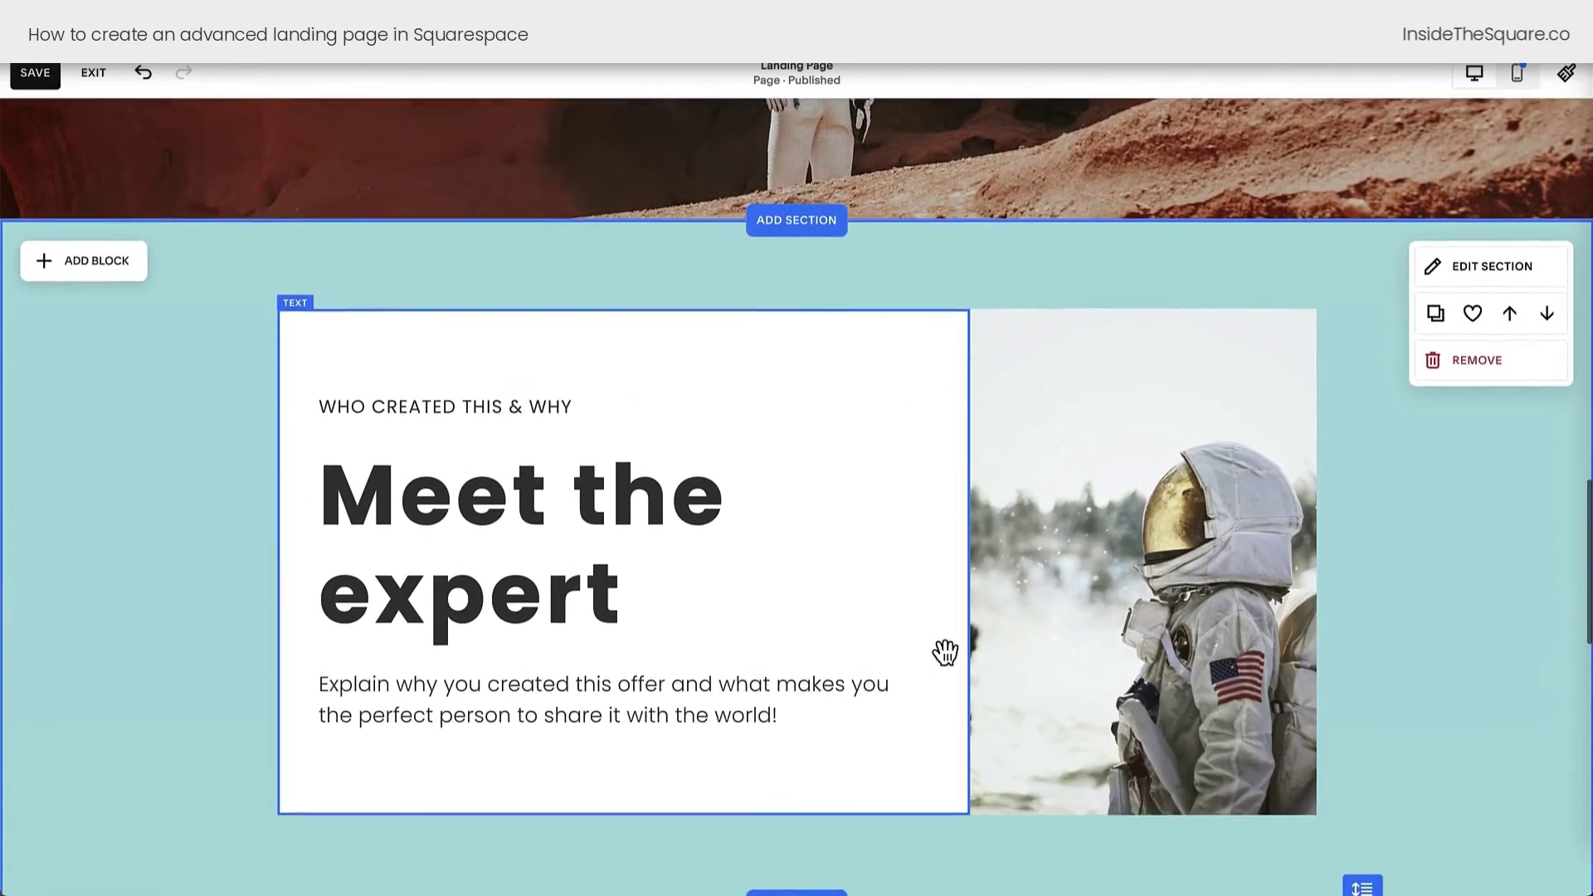
pyautogui.scroll(-1, 944, 652)
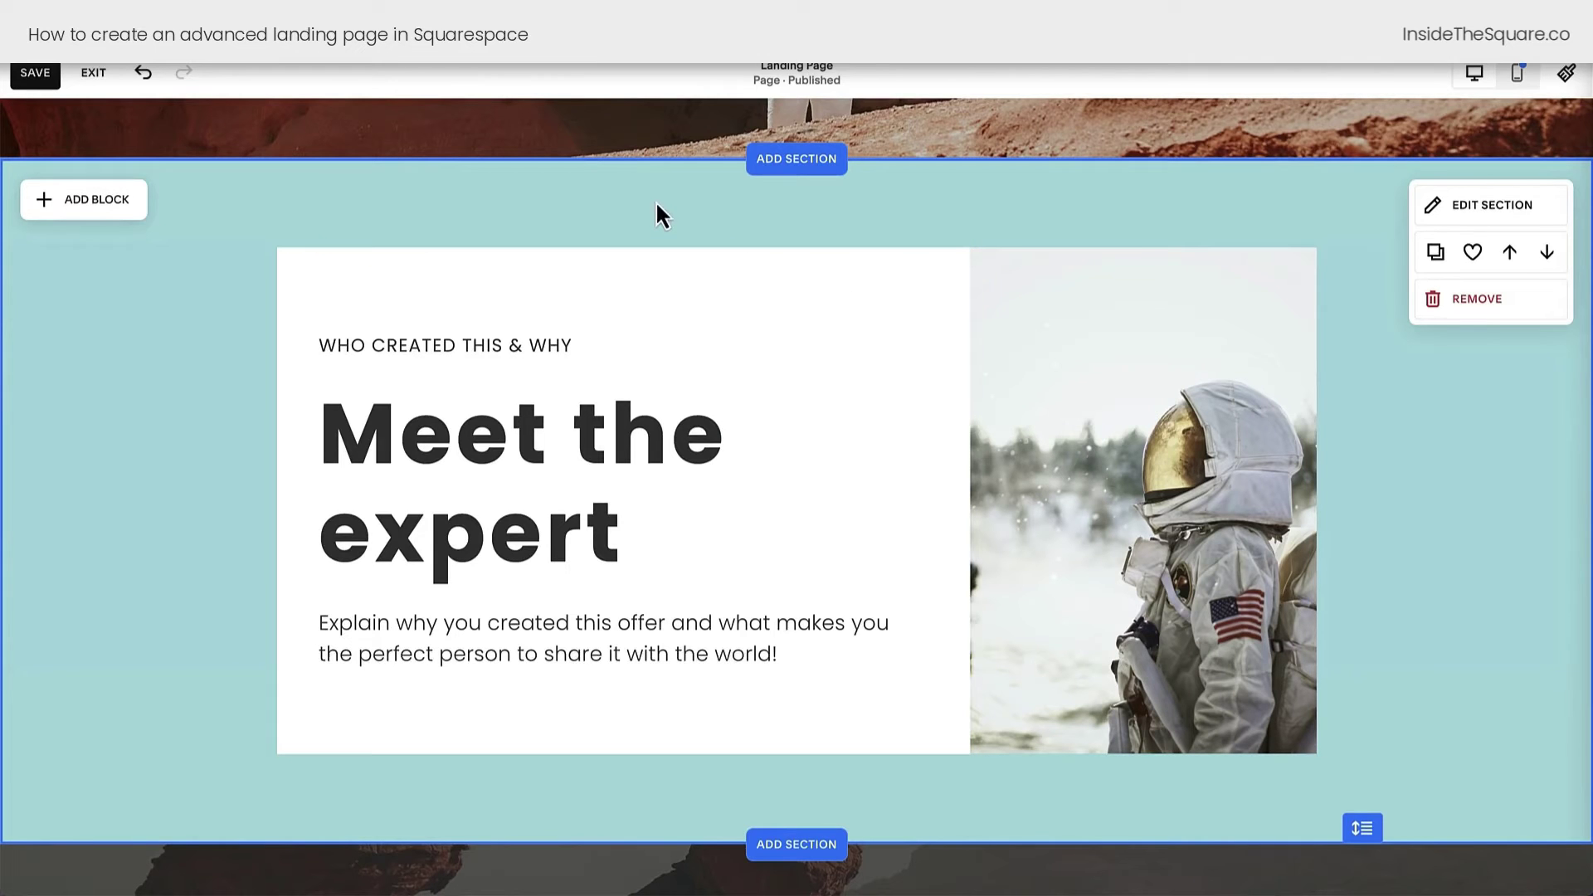
pyautogui.click(100, 208)
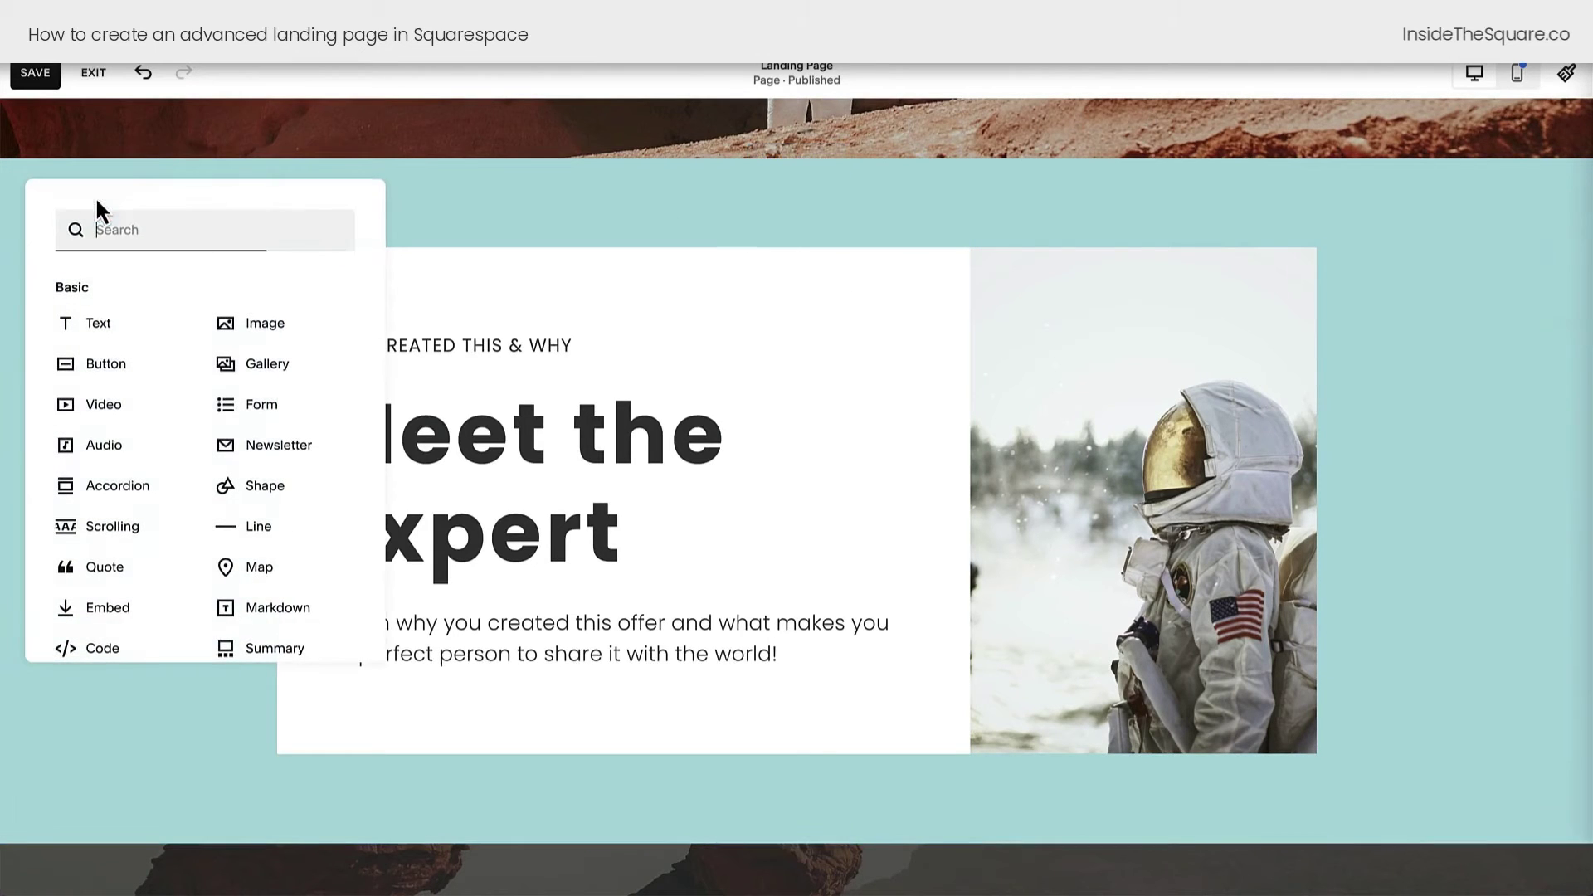
pyautogui.click(126, 645)
pyautogui.moveTo(203, 383); pyautogui.dragTo(814, 167)
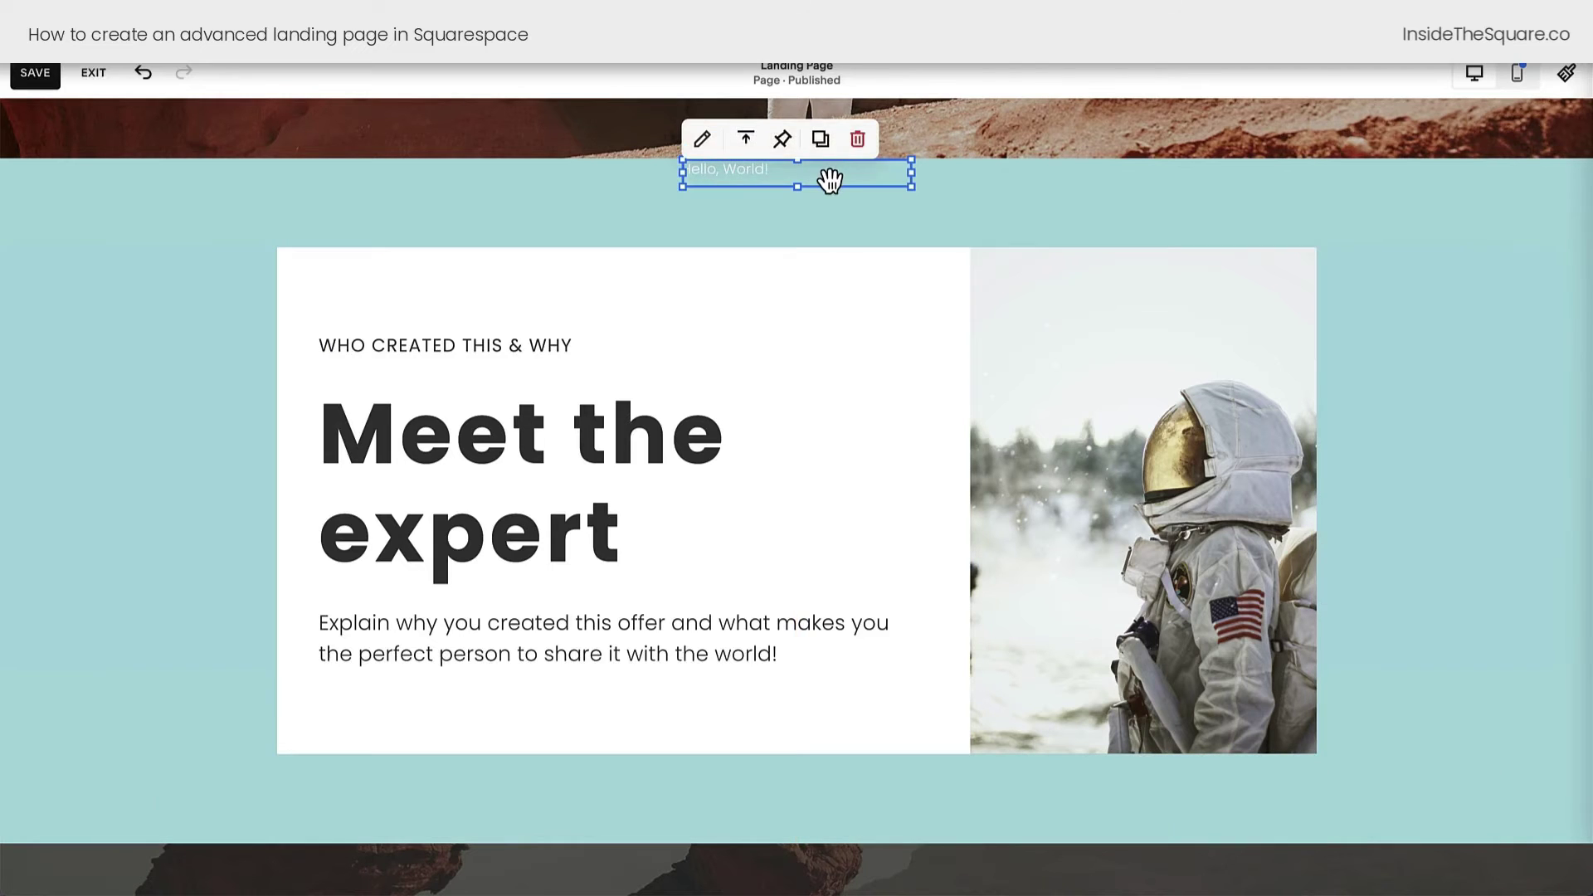
pyautogui.doubleClick(829, 178)
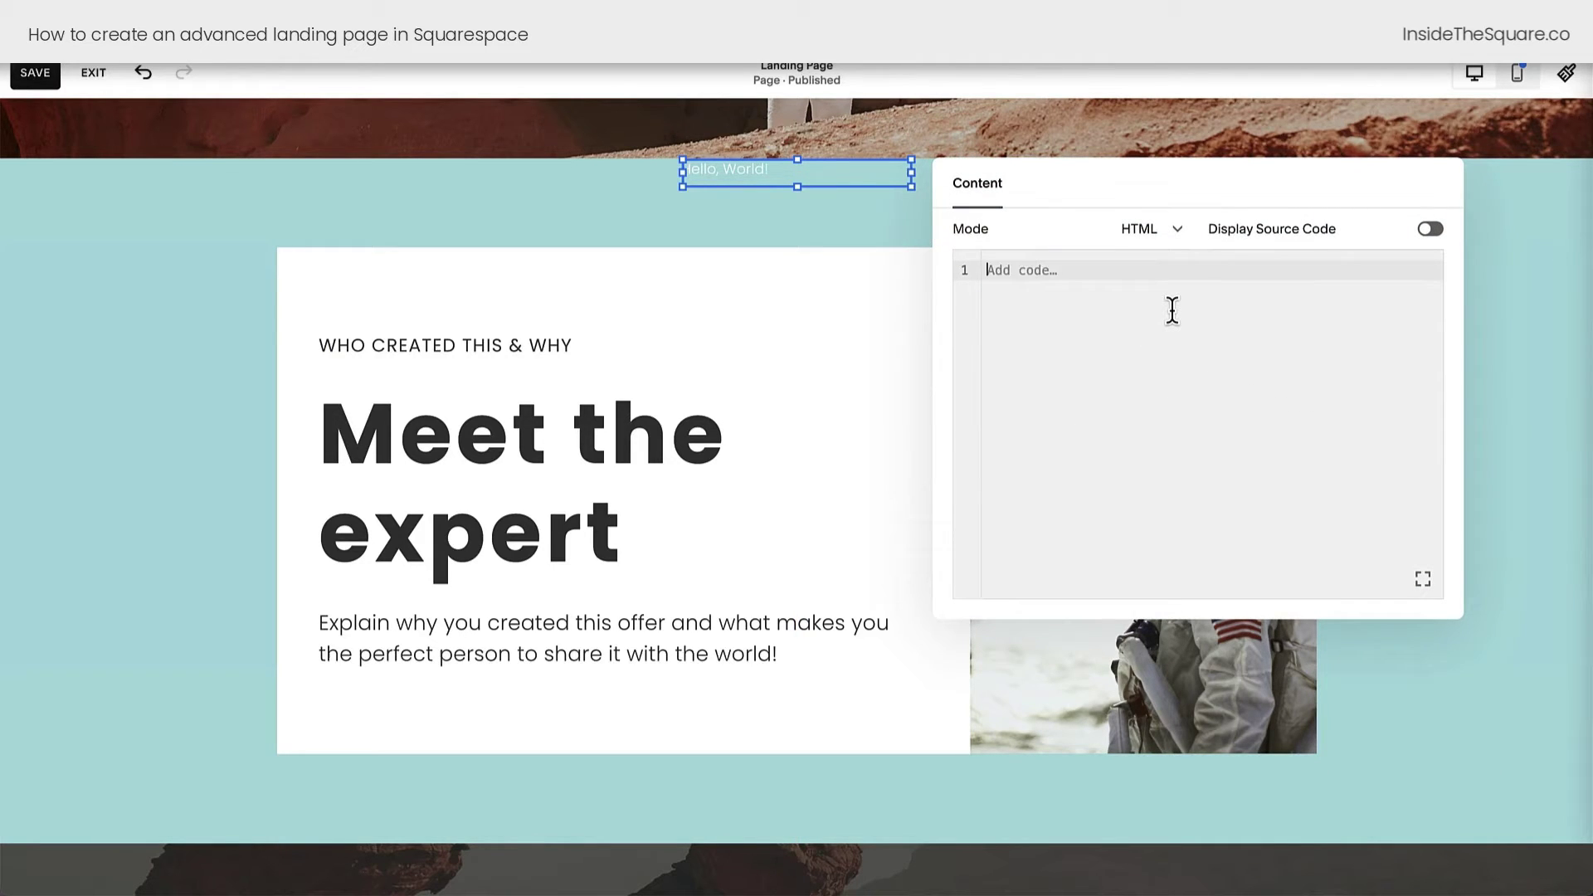
pyautogui.write('div id="expert"></div>')
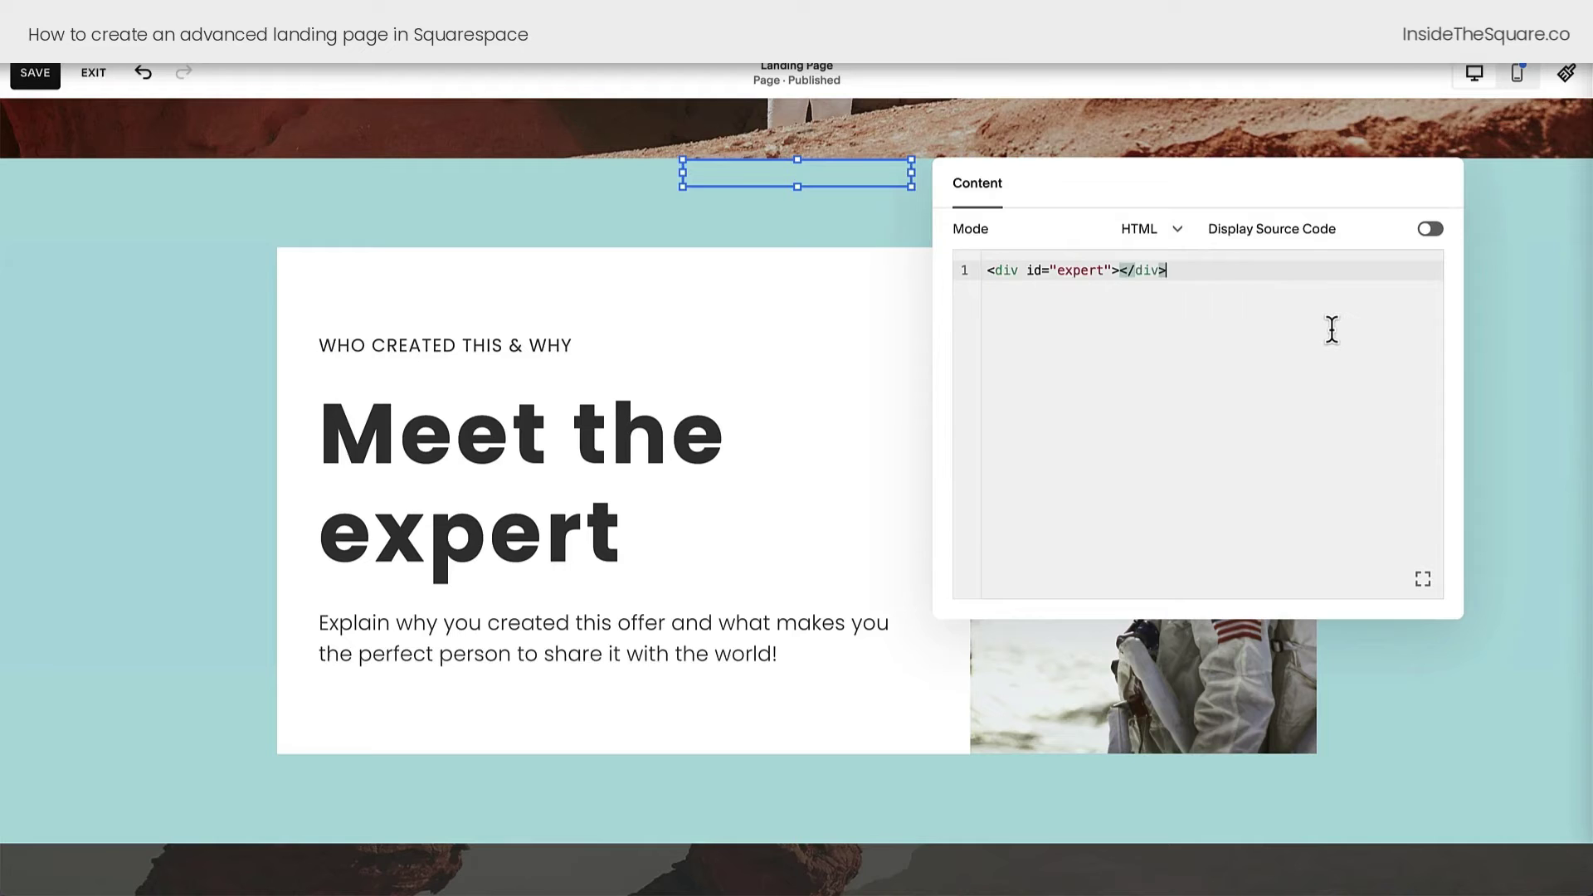
pyautogui.press('Escape')
pyautogui.scroll(-7, 1024, 278)
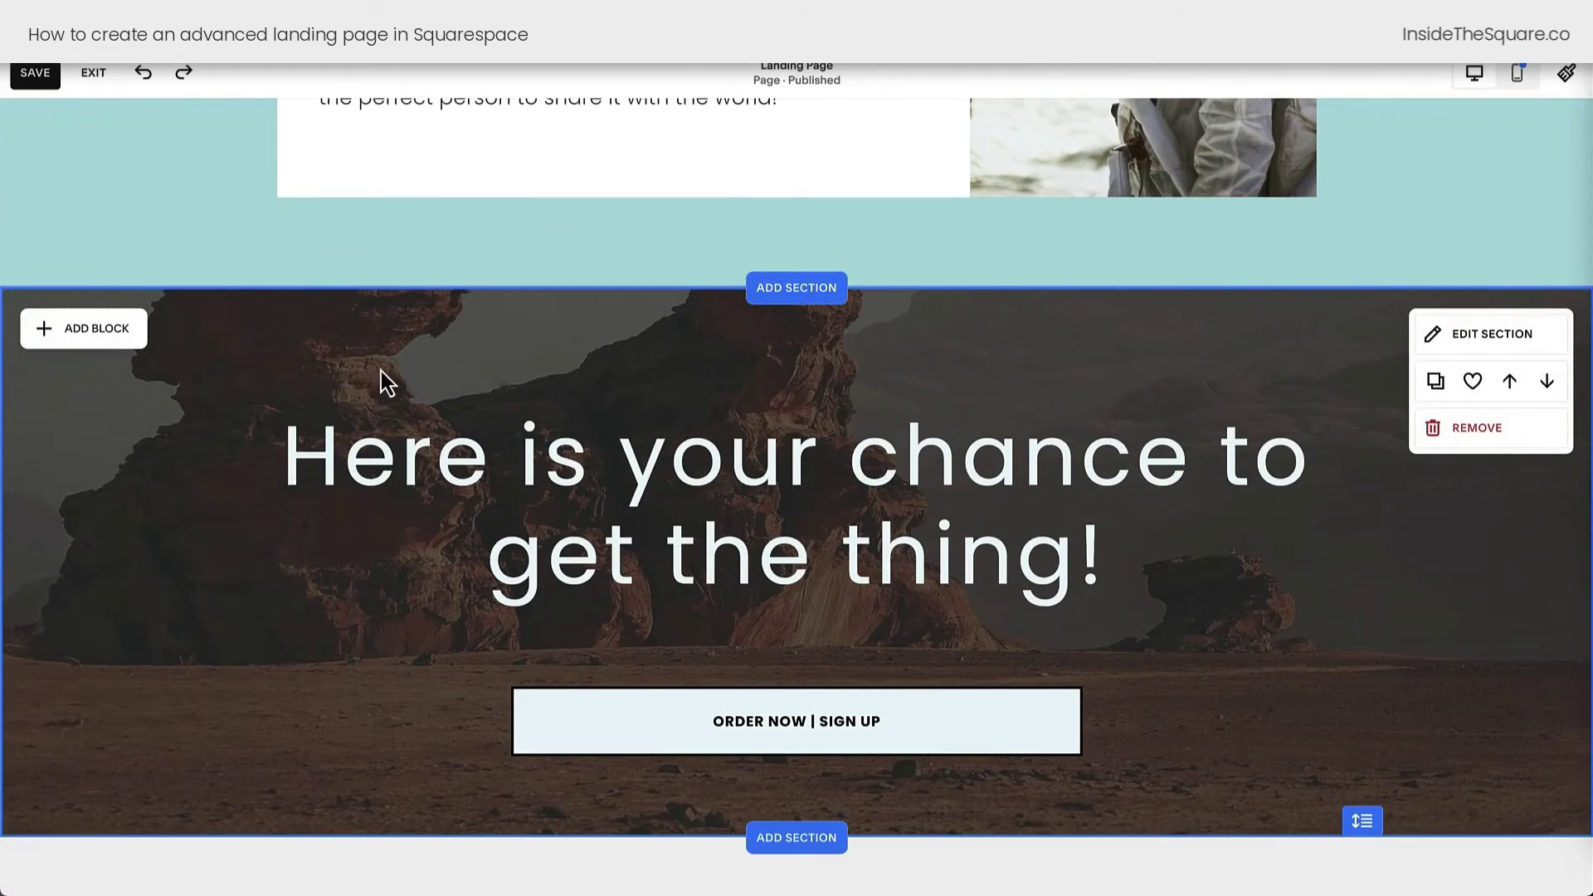
# Add a thin code block holding <div id="offer"></div> at the top of the Here is your chance section
pyautogui.click(112, 335)
pyautogui.write('dod')
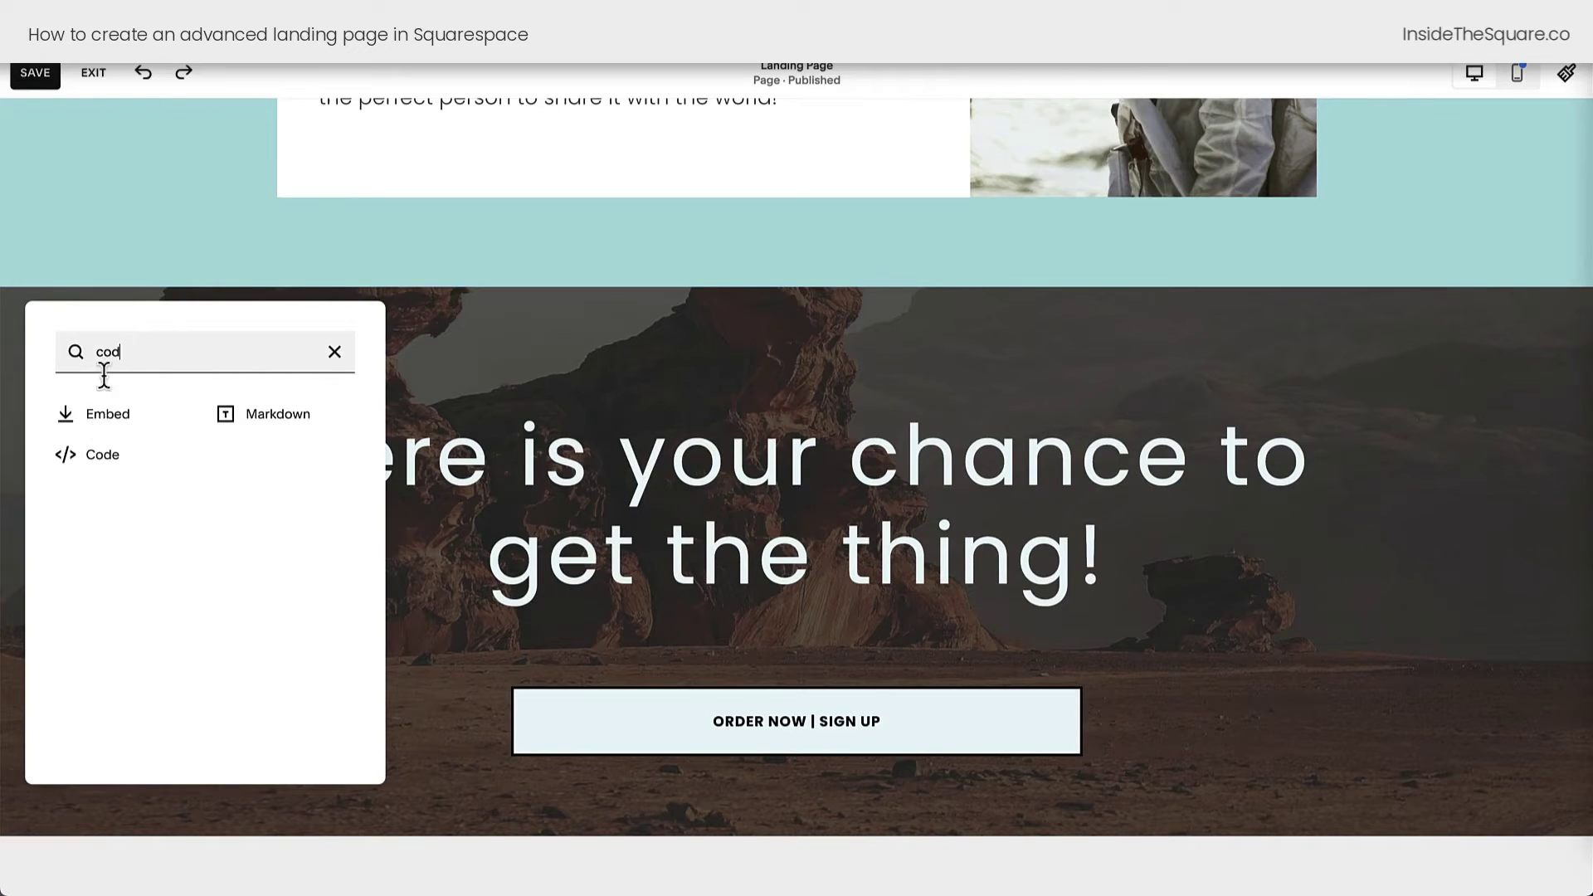
pyautogui.click(96, 459)
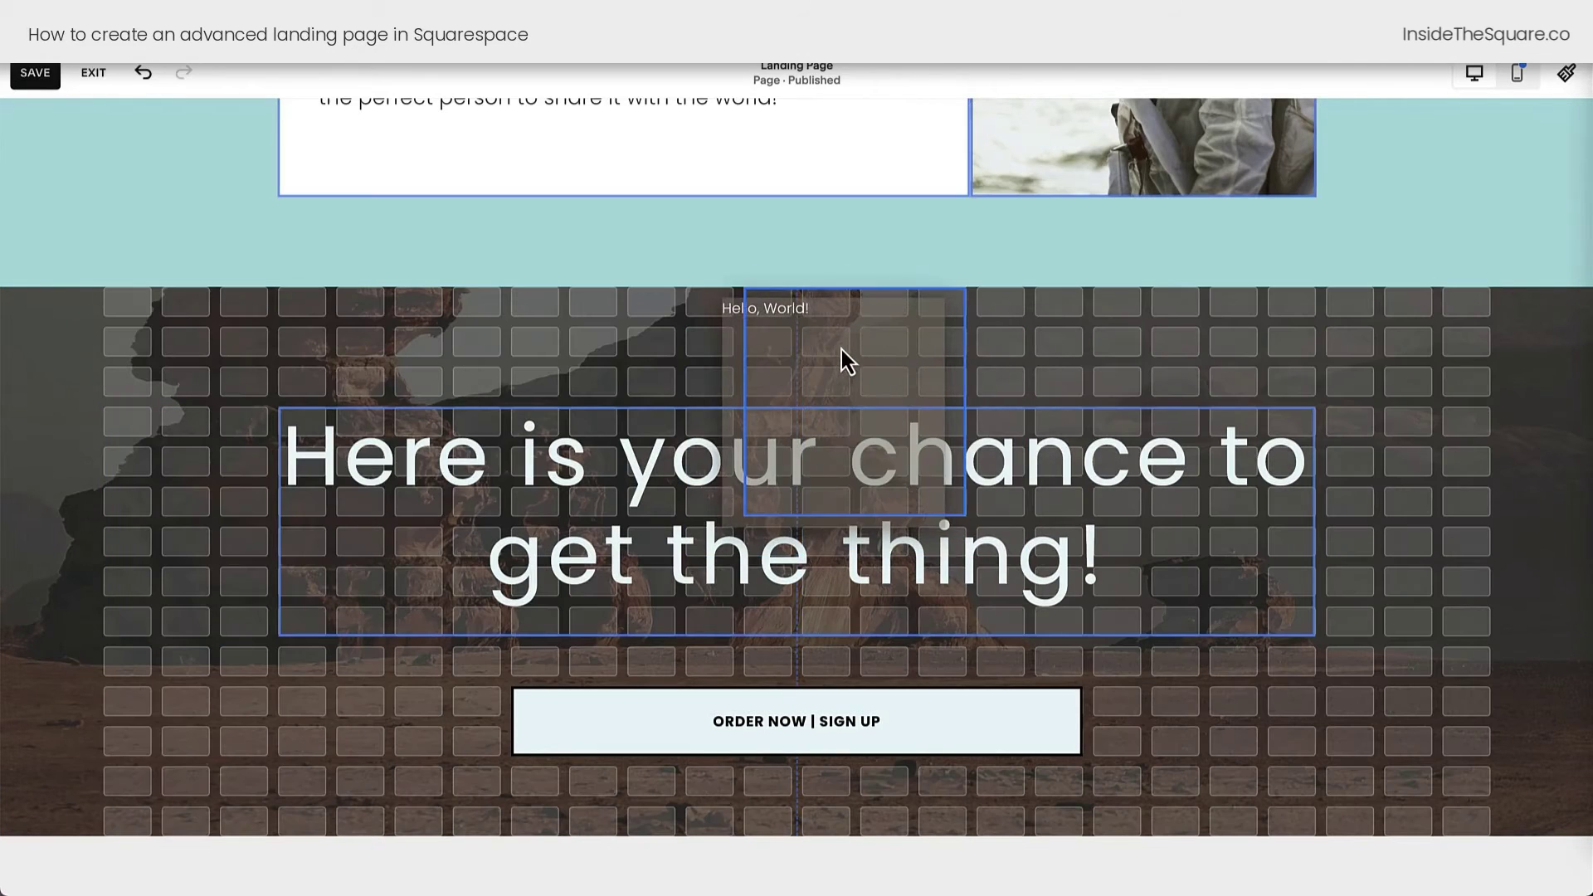
pyautogui.click(811, 352)
pyautogui.moveTo(787, 516); pyautogui.dragTo(792, 317)
pyautogui.doubleClick(844, 320)
pyautogui.hotkey('ctrl', 'a')
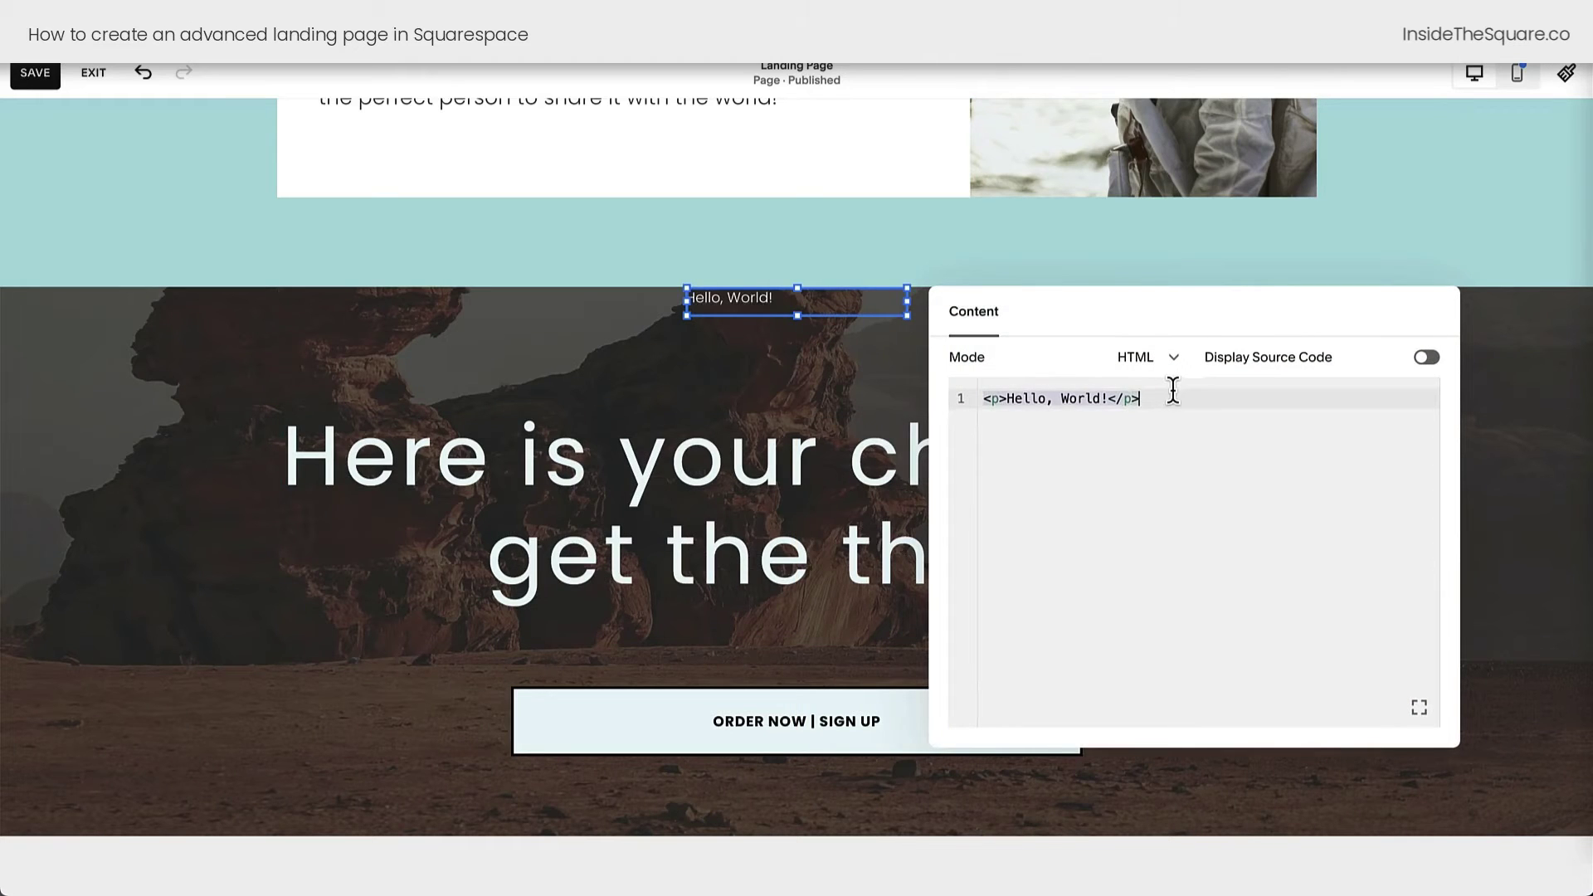
pyautogui.press('BackSpace')
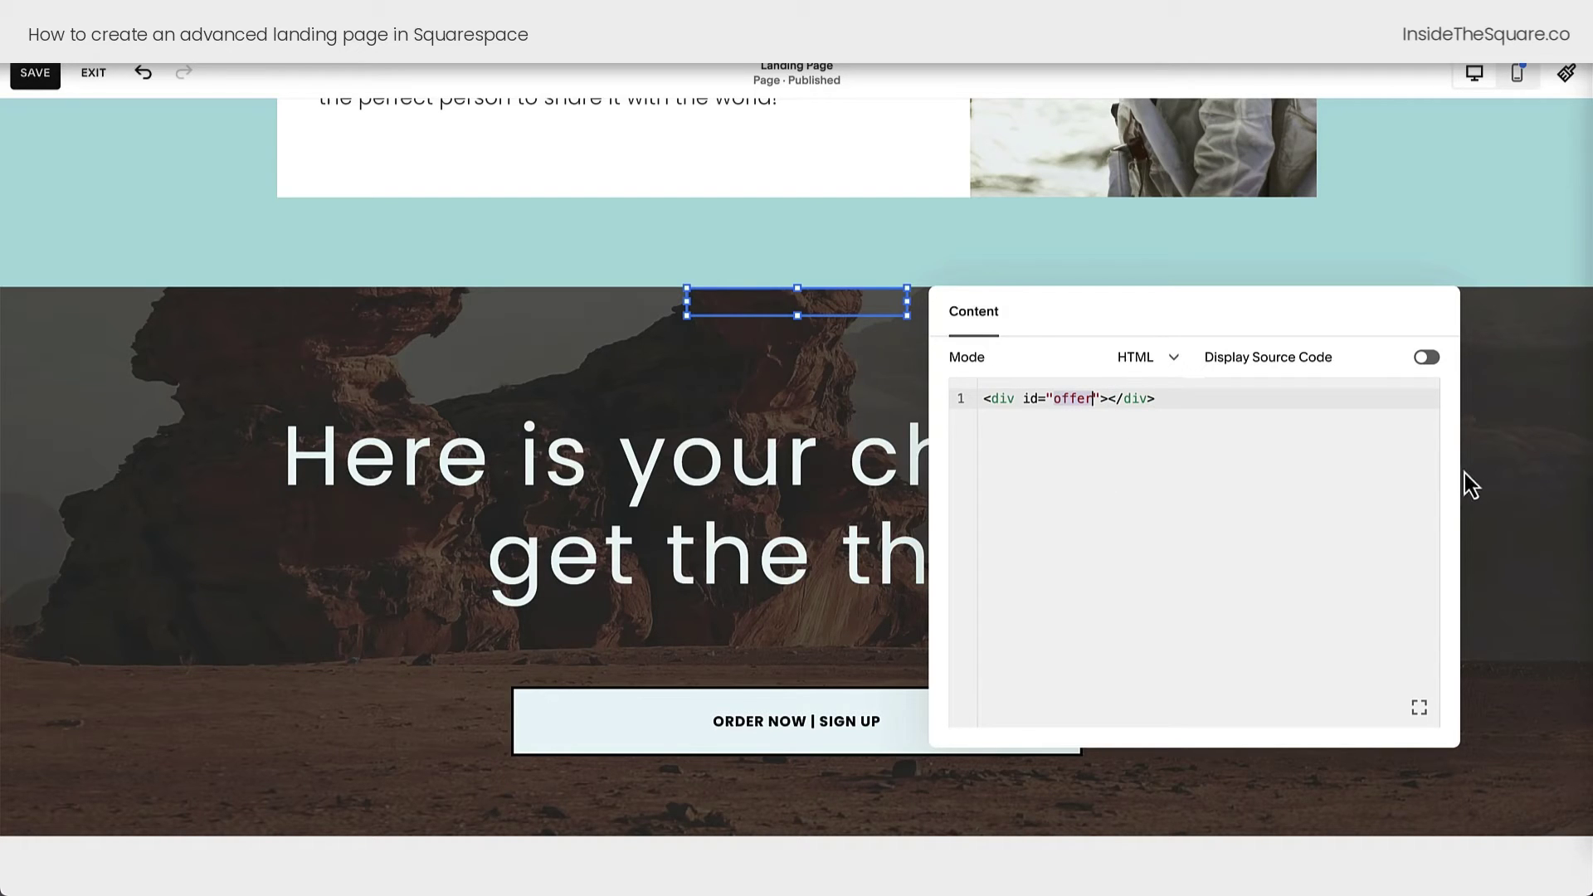
pyautogui.click(1537, 411)
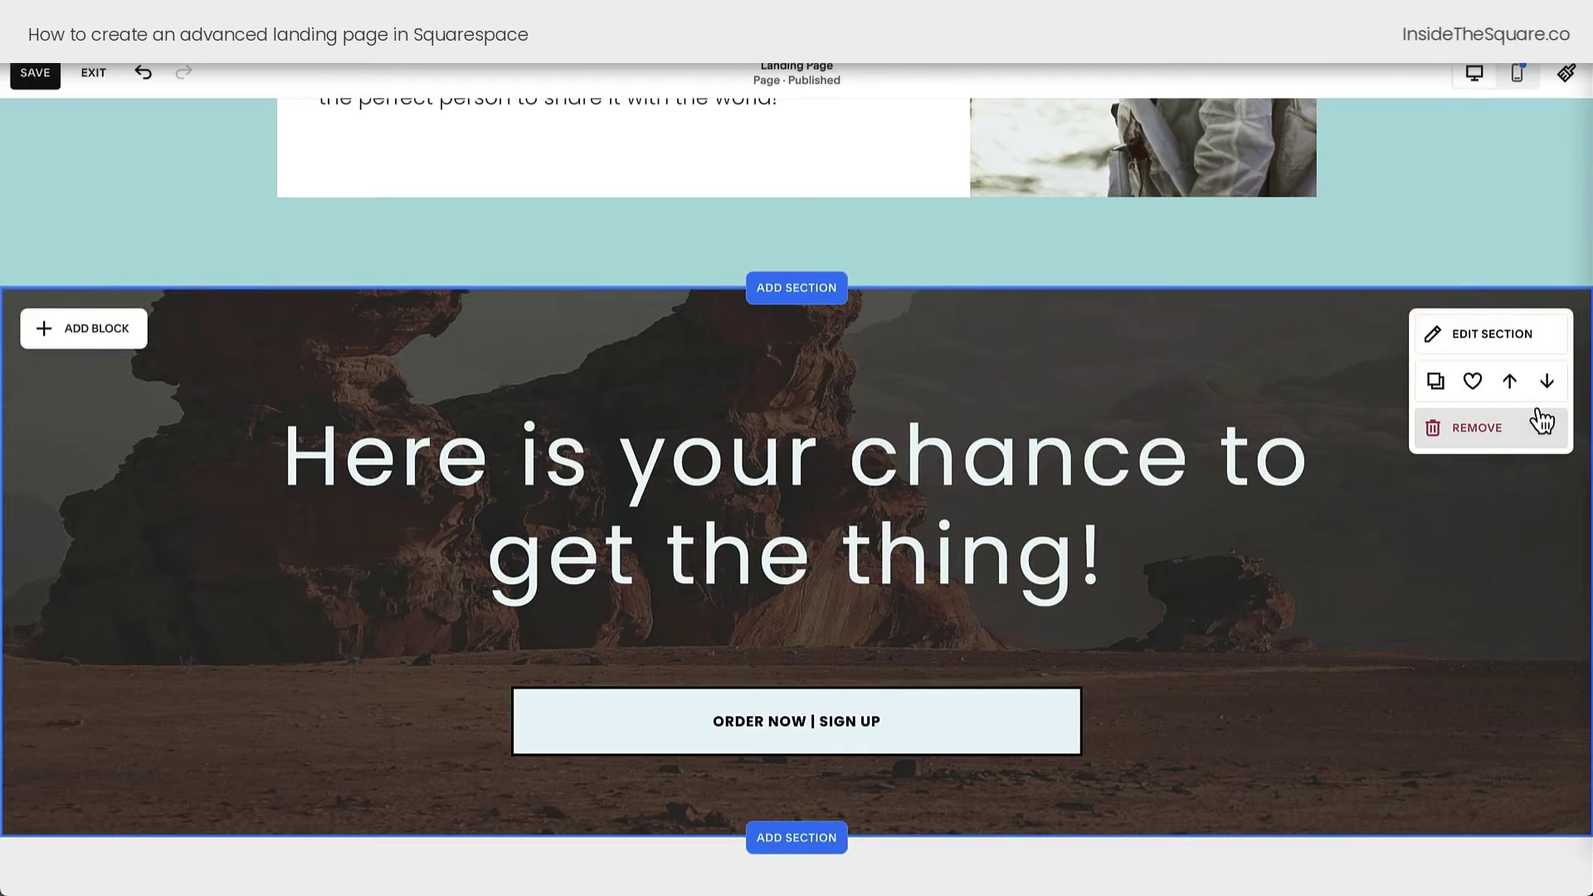
# In mobile view, shrink the top spacer, raise the heading and ORDER NOW | SIGN UP button, and shorten the hero section
pyautogui.click(1517, 82)
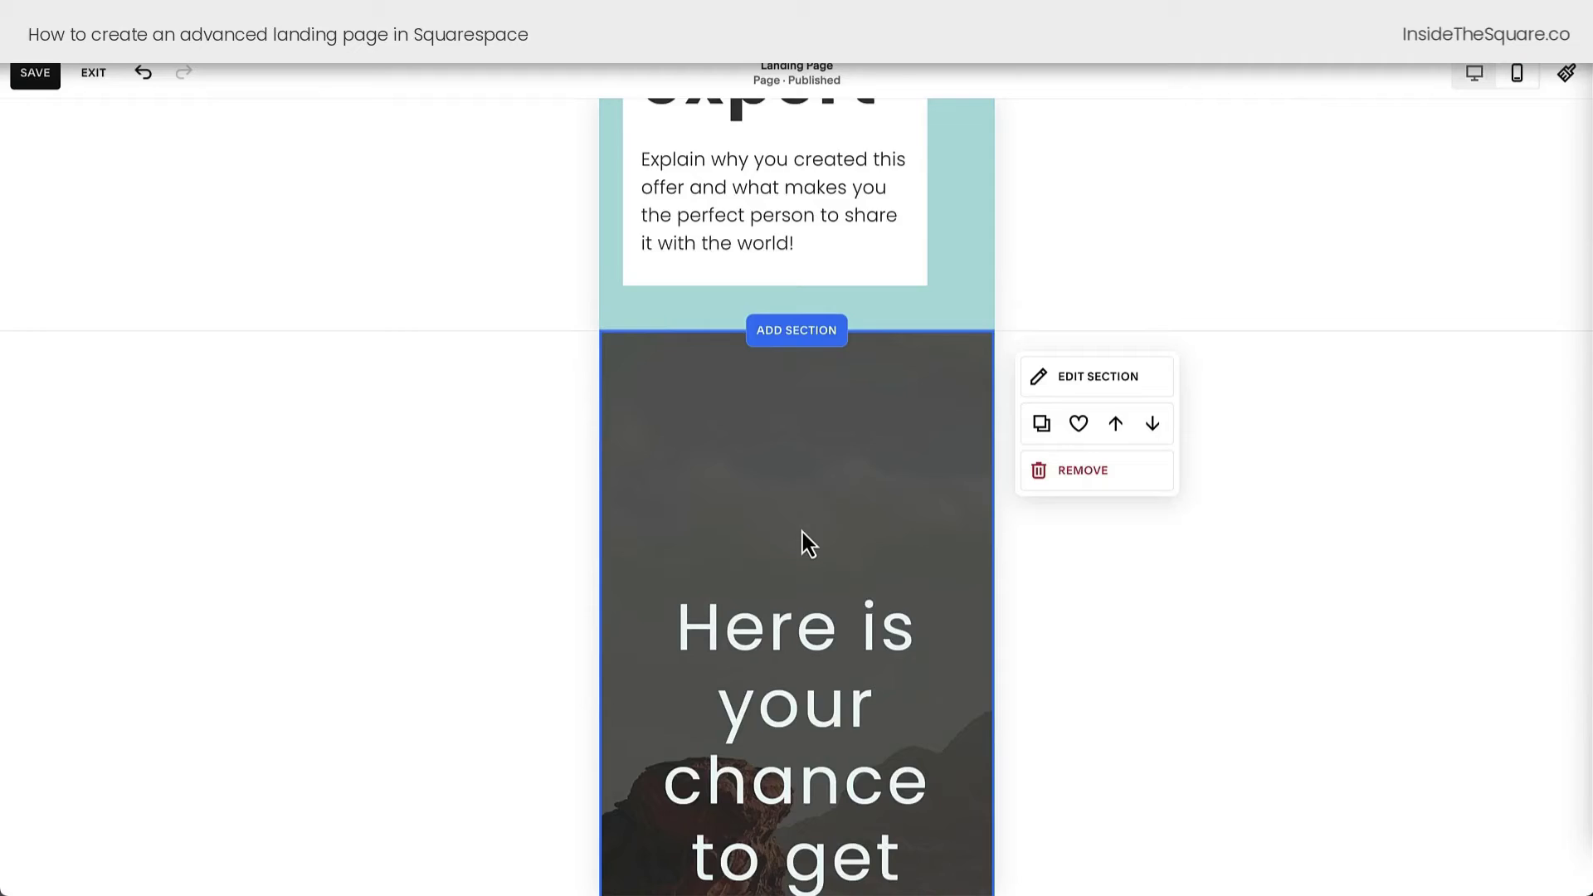
pyautogui.scroll(-3, 804, 538)
pyautogui.scroll(2, 803, 538)
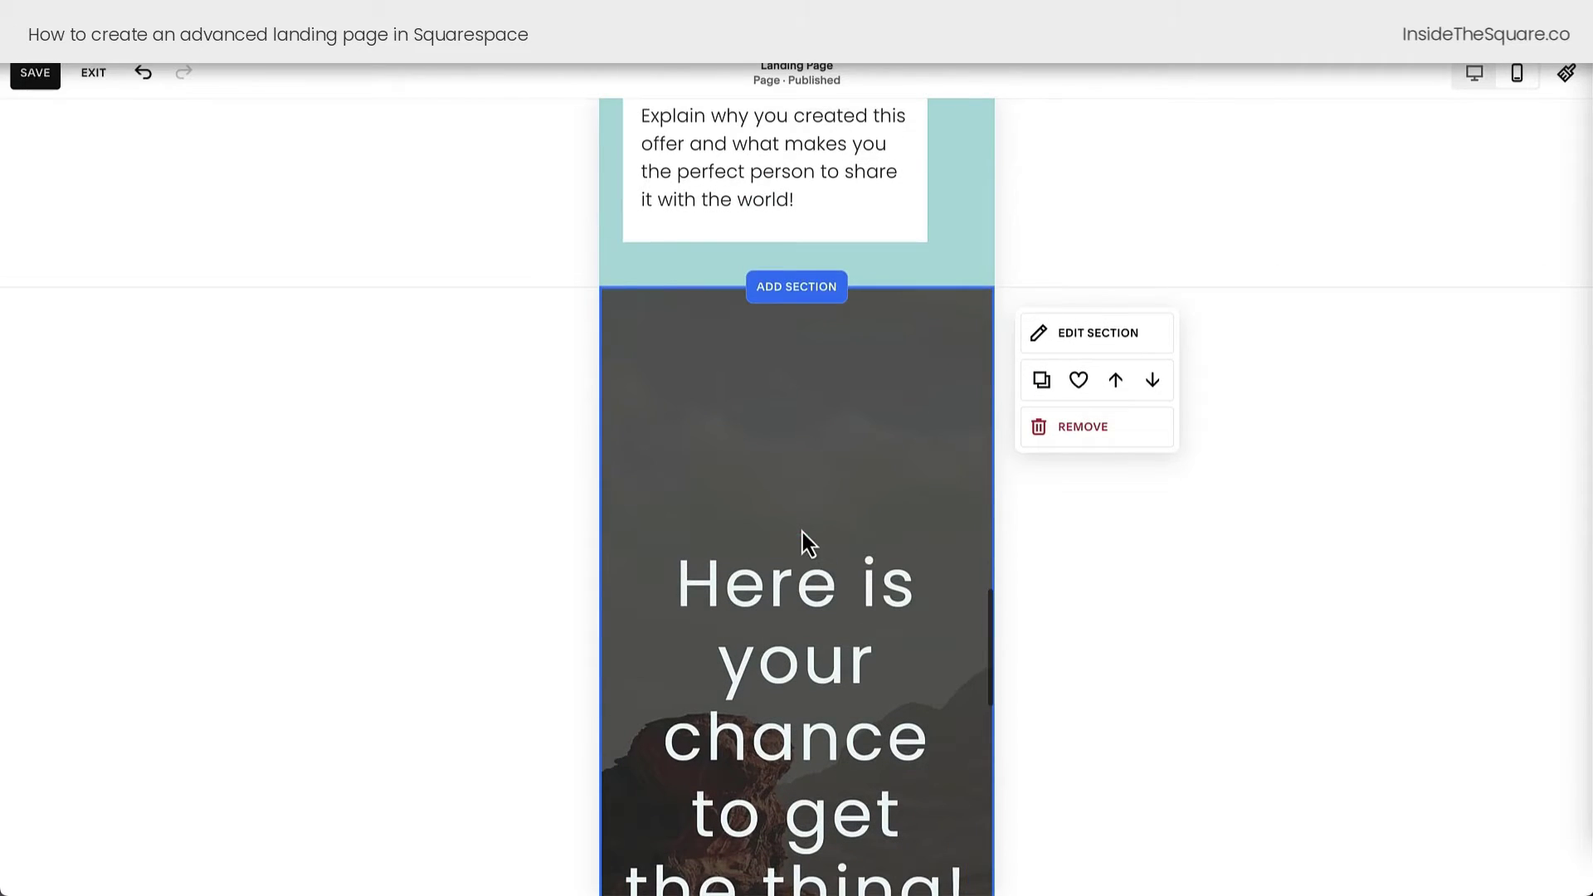
pyautogui.click(814, 427)
pyautogui.moveTo(790, 472); pyautogui.dragTo(806, 320)
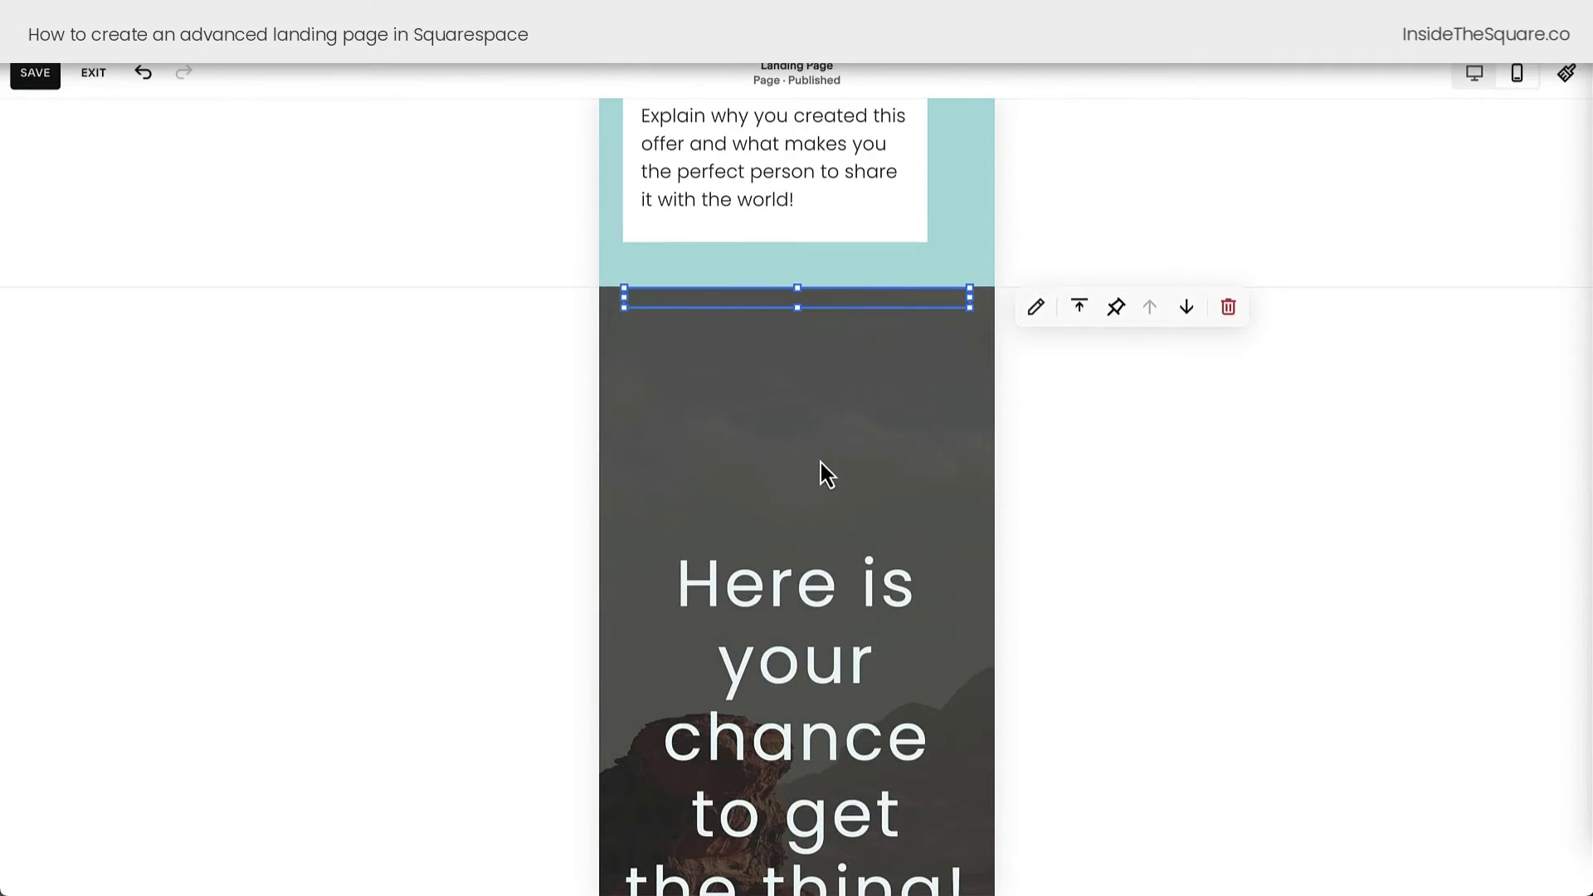
pyautogui.scroll(-3, 820, 463)
pyautogui.moveTo(827, 469); pyautogui.dragTo(818, 258)
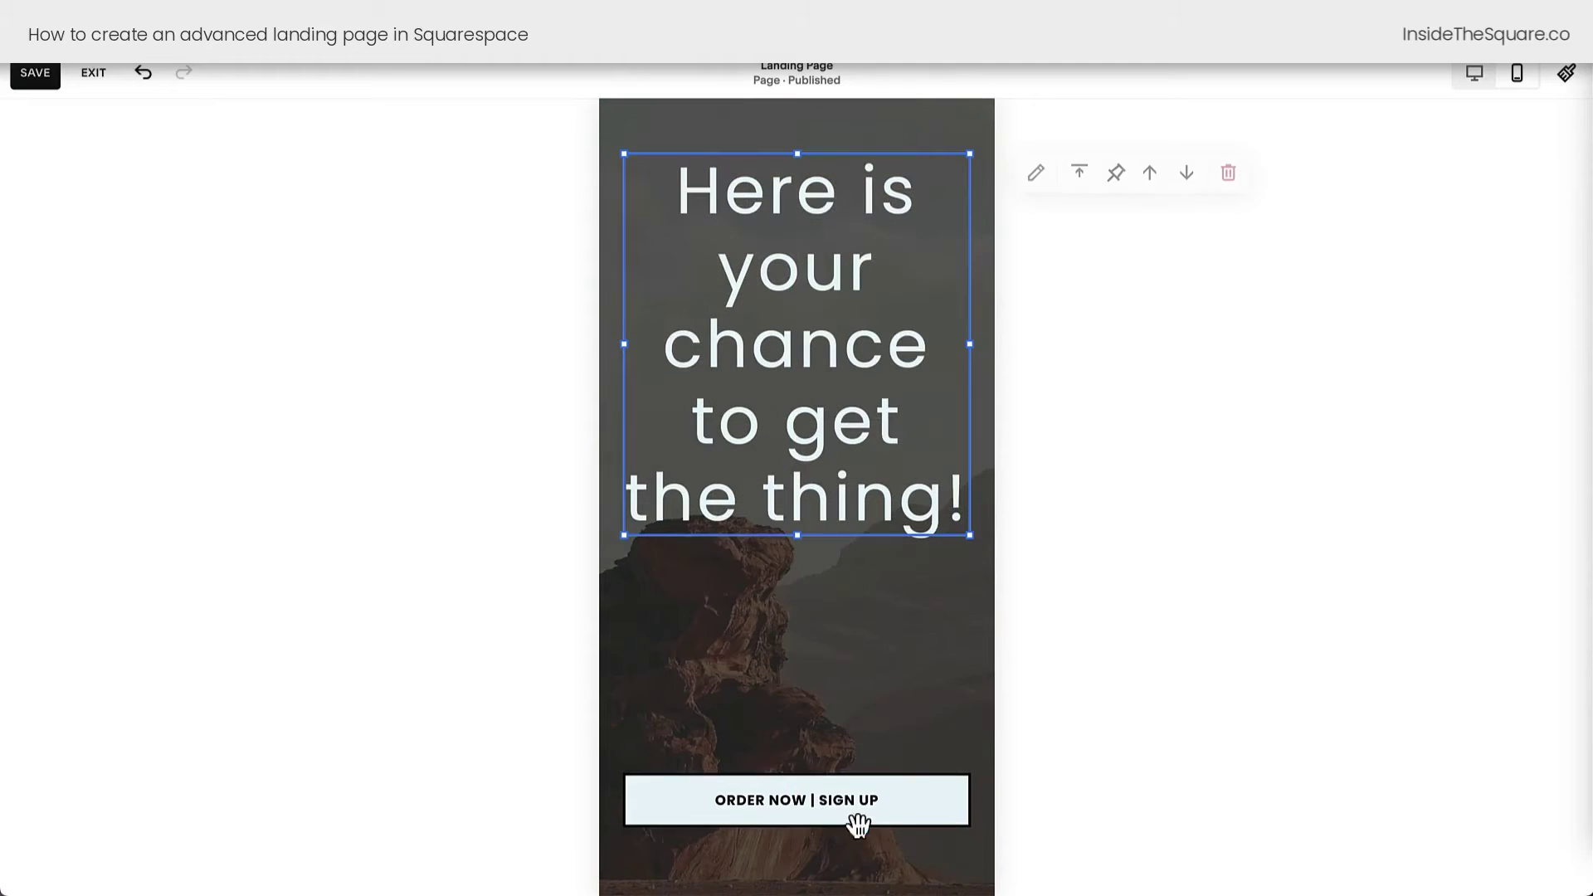
pyautogui.moveTo(861, 804); pyautogui.dragTo(850, 624)
pyautogui.scroll(-4, 903, 767)
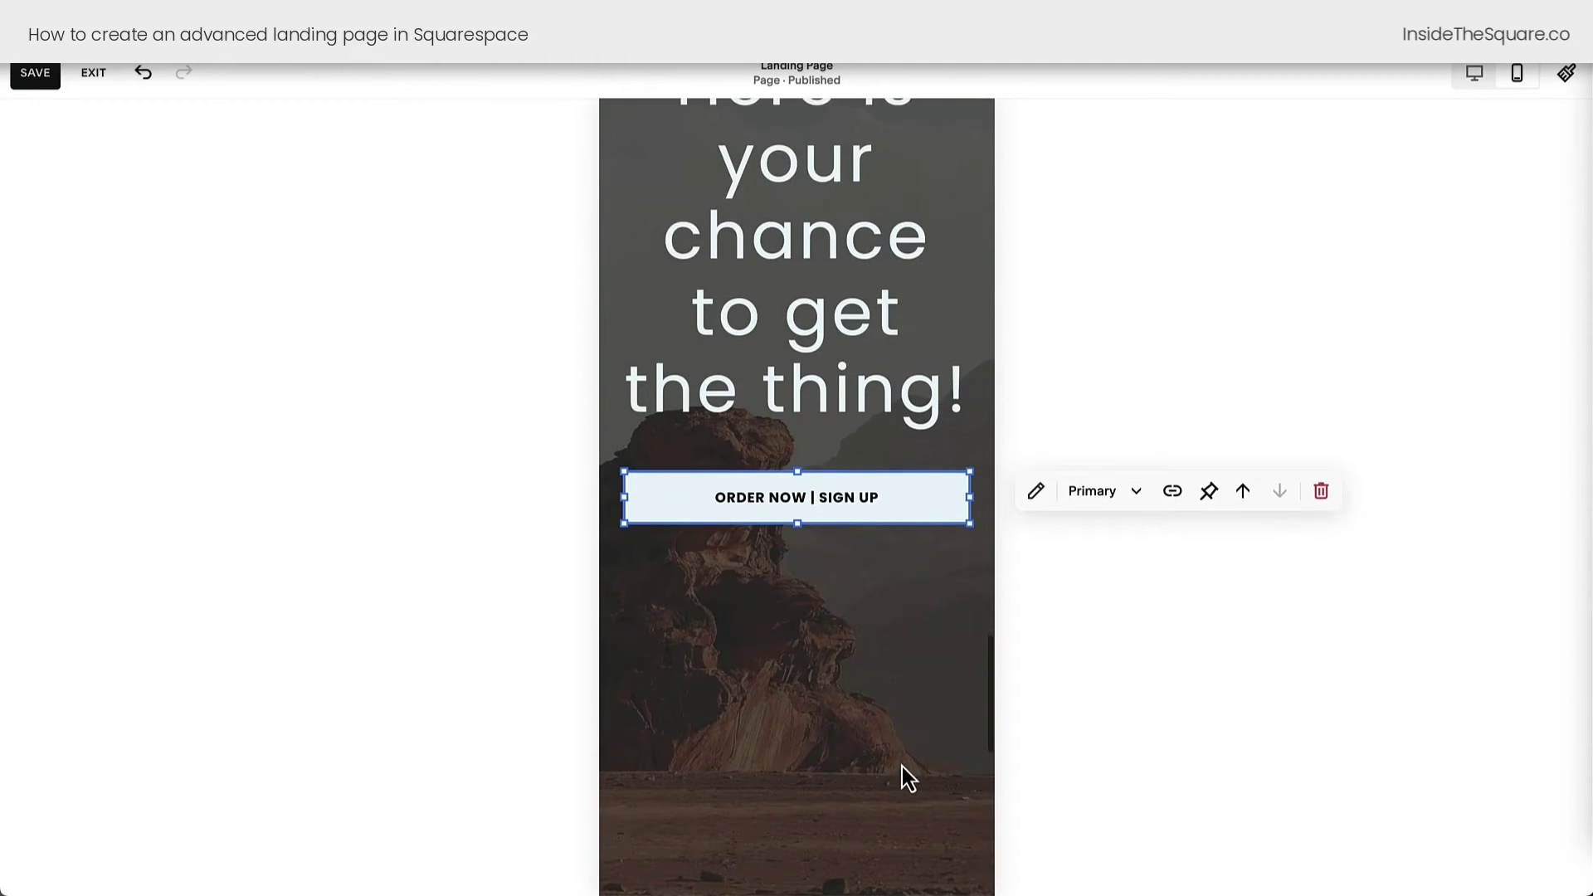
pyautogui.click(931, 747)
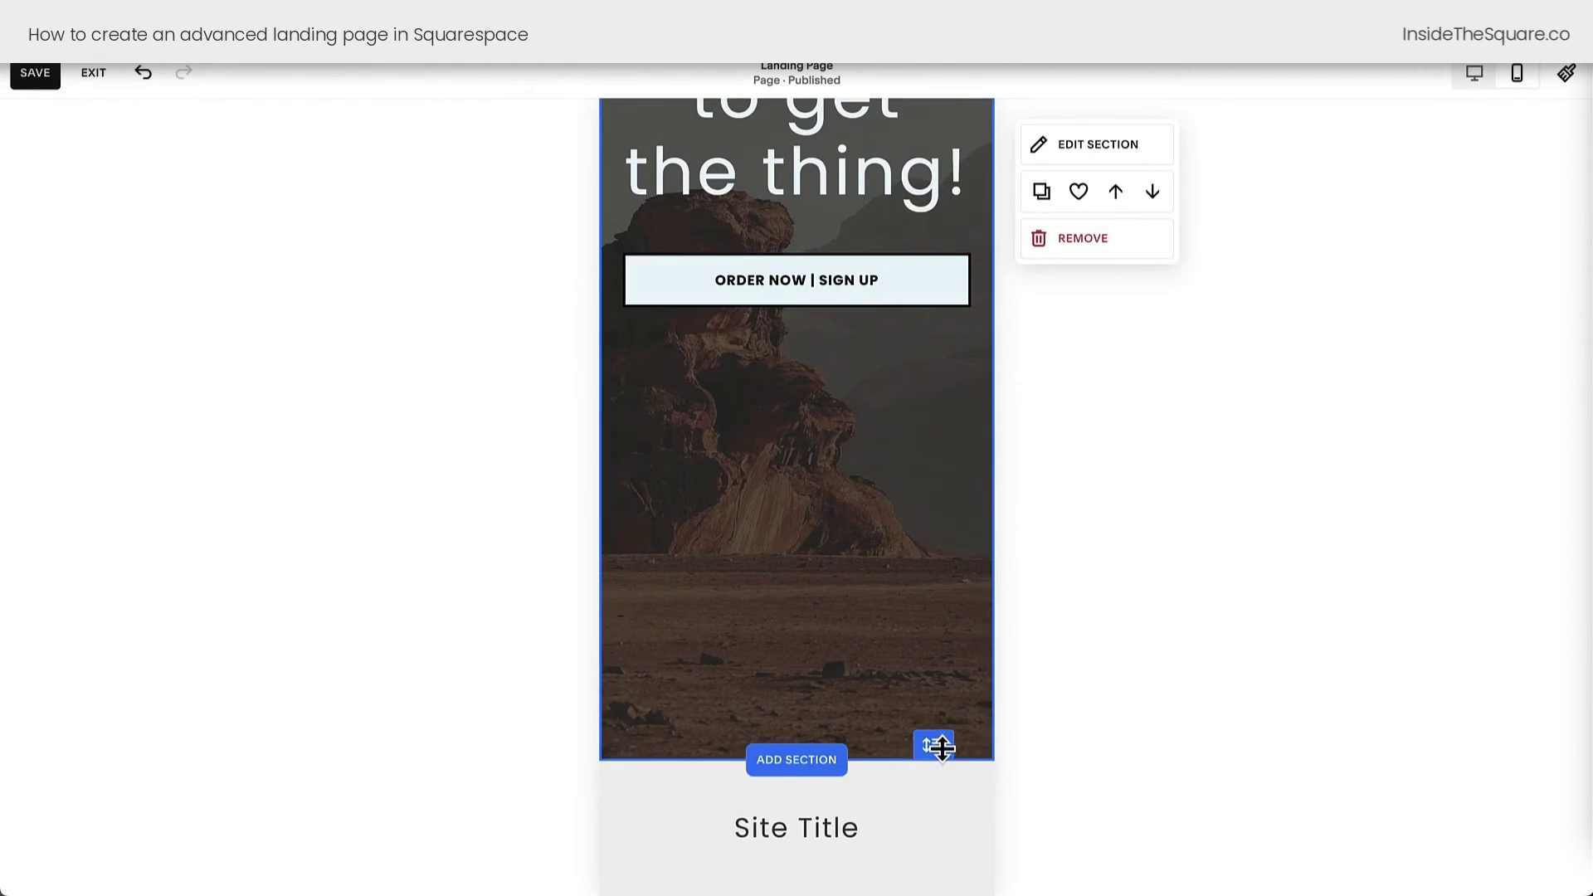
pyautogui.moveTo(932, 745); pyautogui.dragTo(934, 450)
# Shrink the empty block under the Mars image, move the image and text up, and shorten that section
pyautogui.scroll(15, 864, 605)
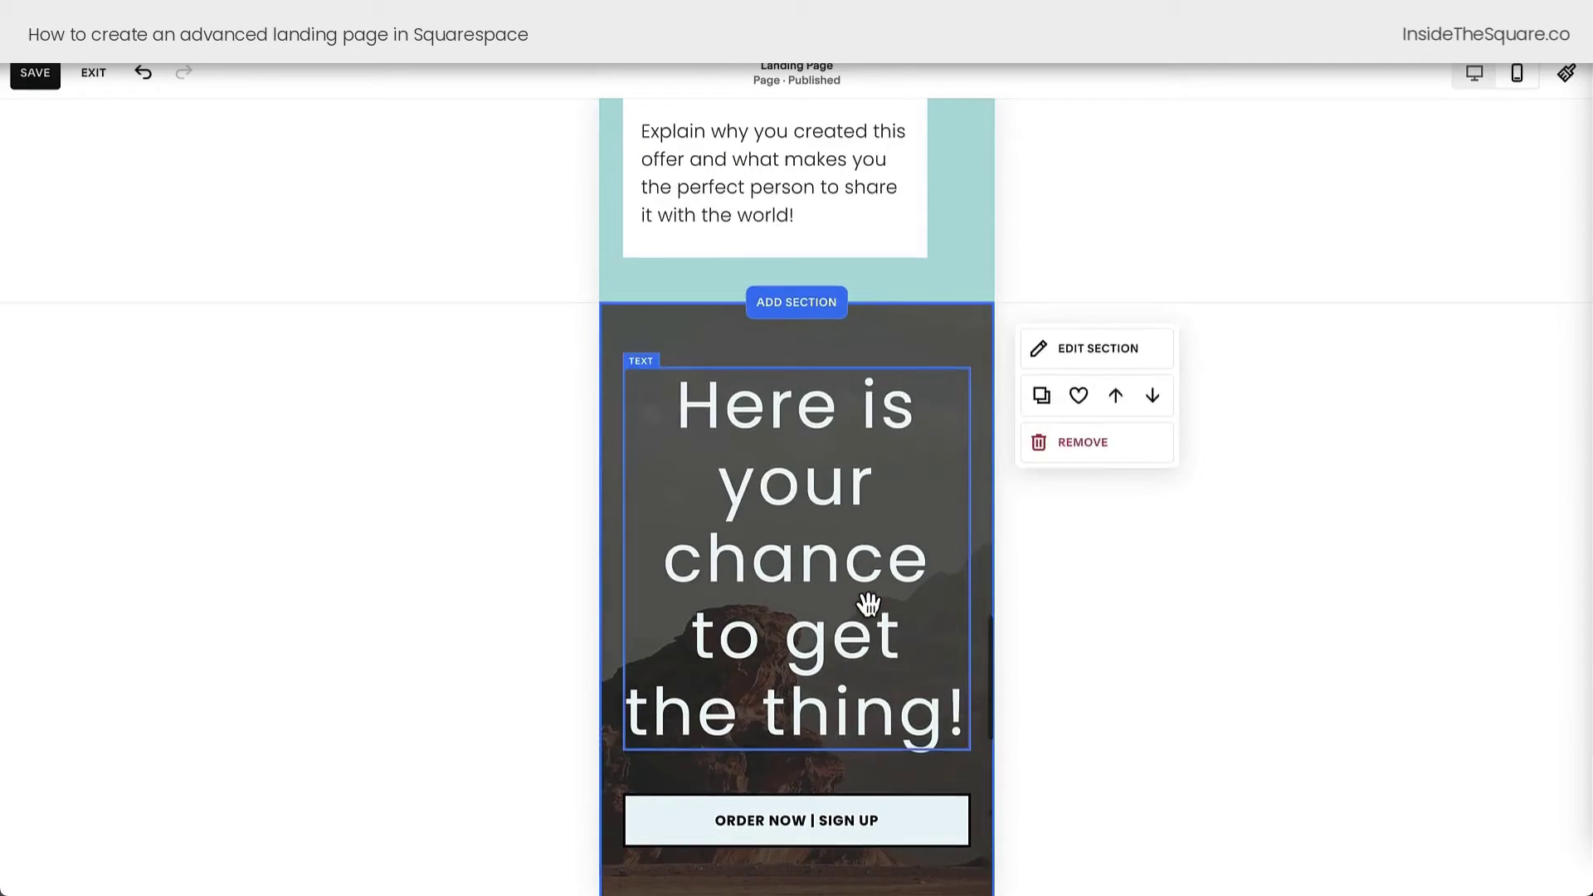
pyautogui.scroll(2, 868, 605)
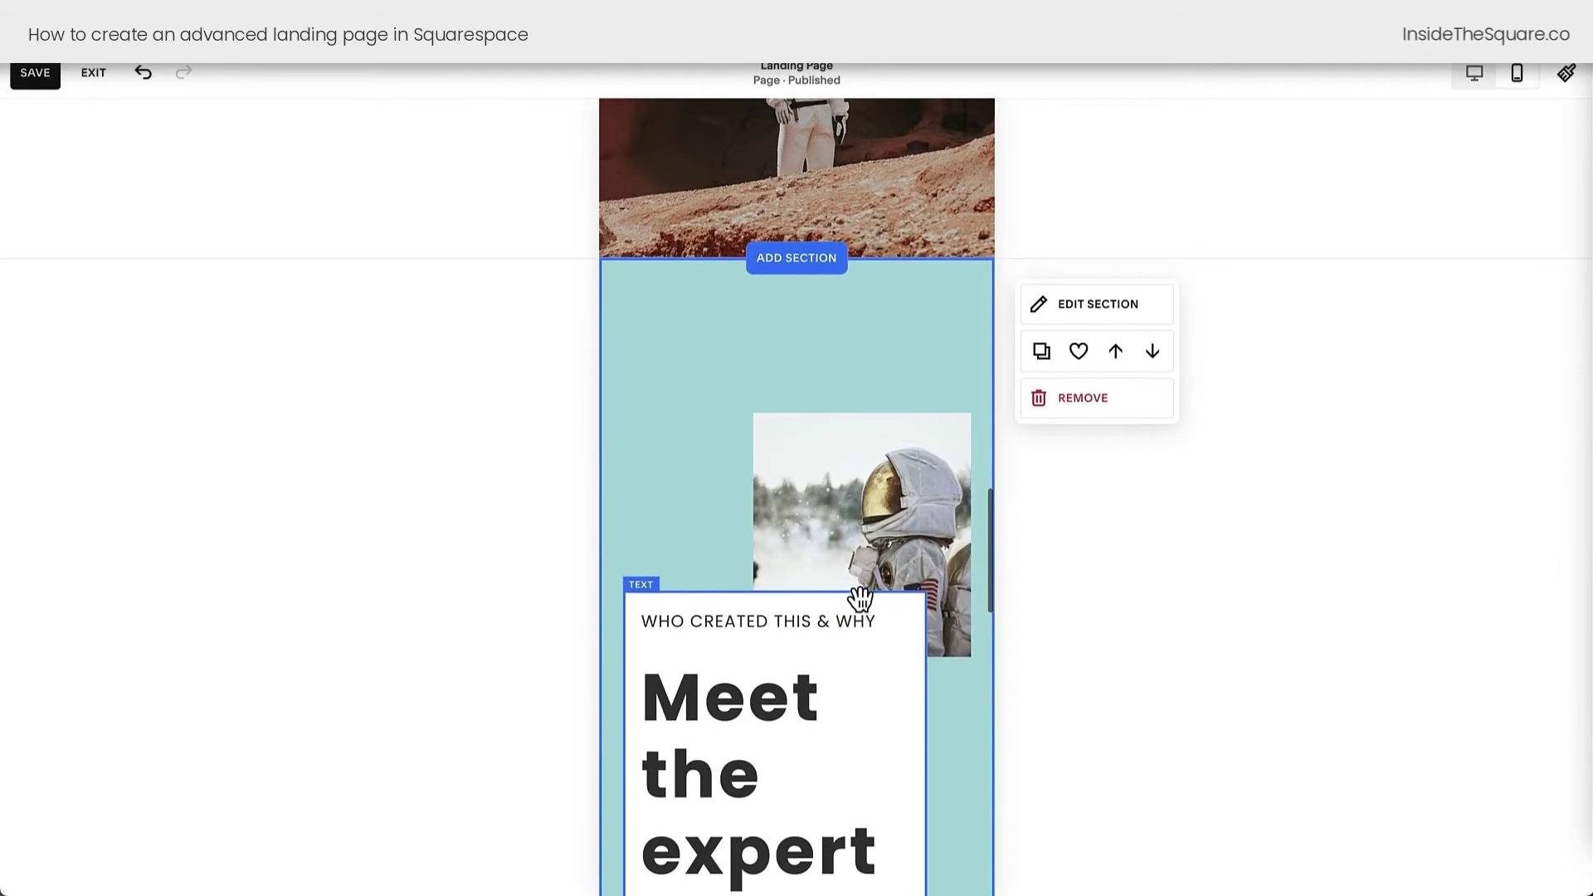
pyautogui.click(817, 378)
pyautogui.moveTo(798, 388); pyautogui.dragTo(801, 285)
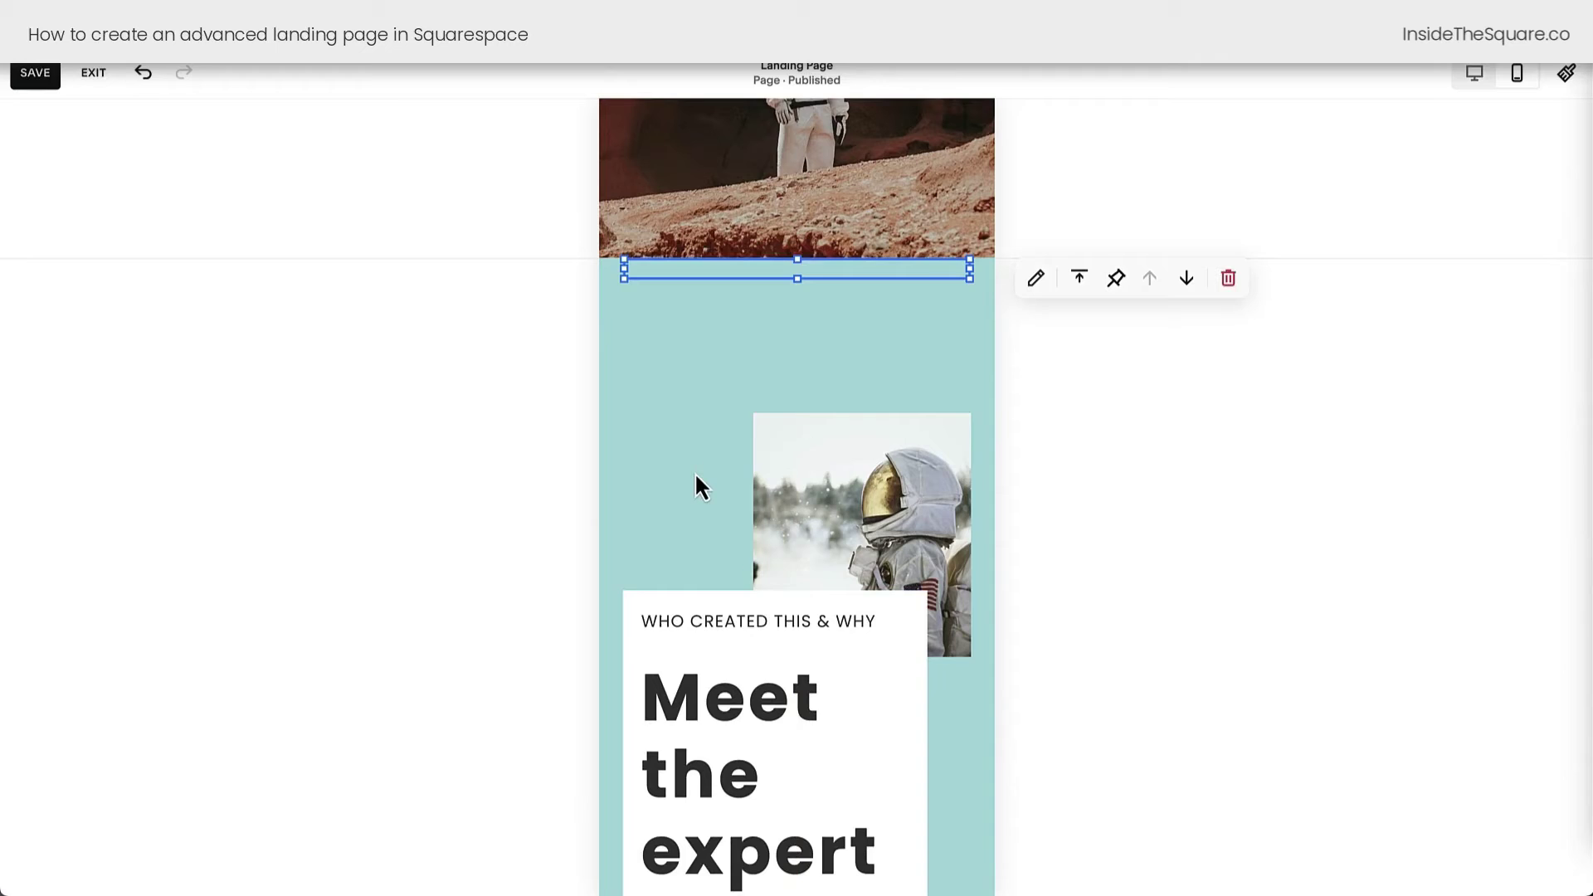
pyautogui.moveTo(702, 488); pyautogui.dragTo(863, 667)
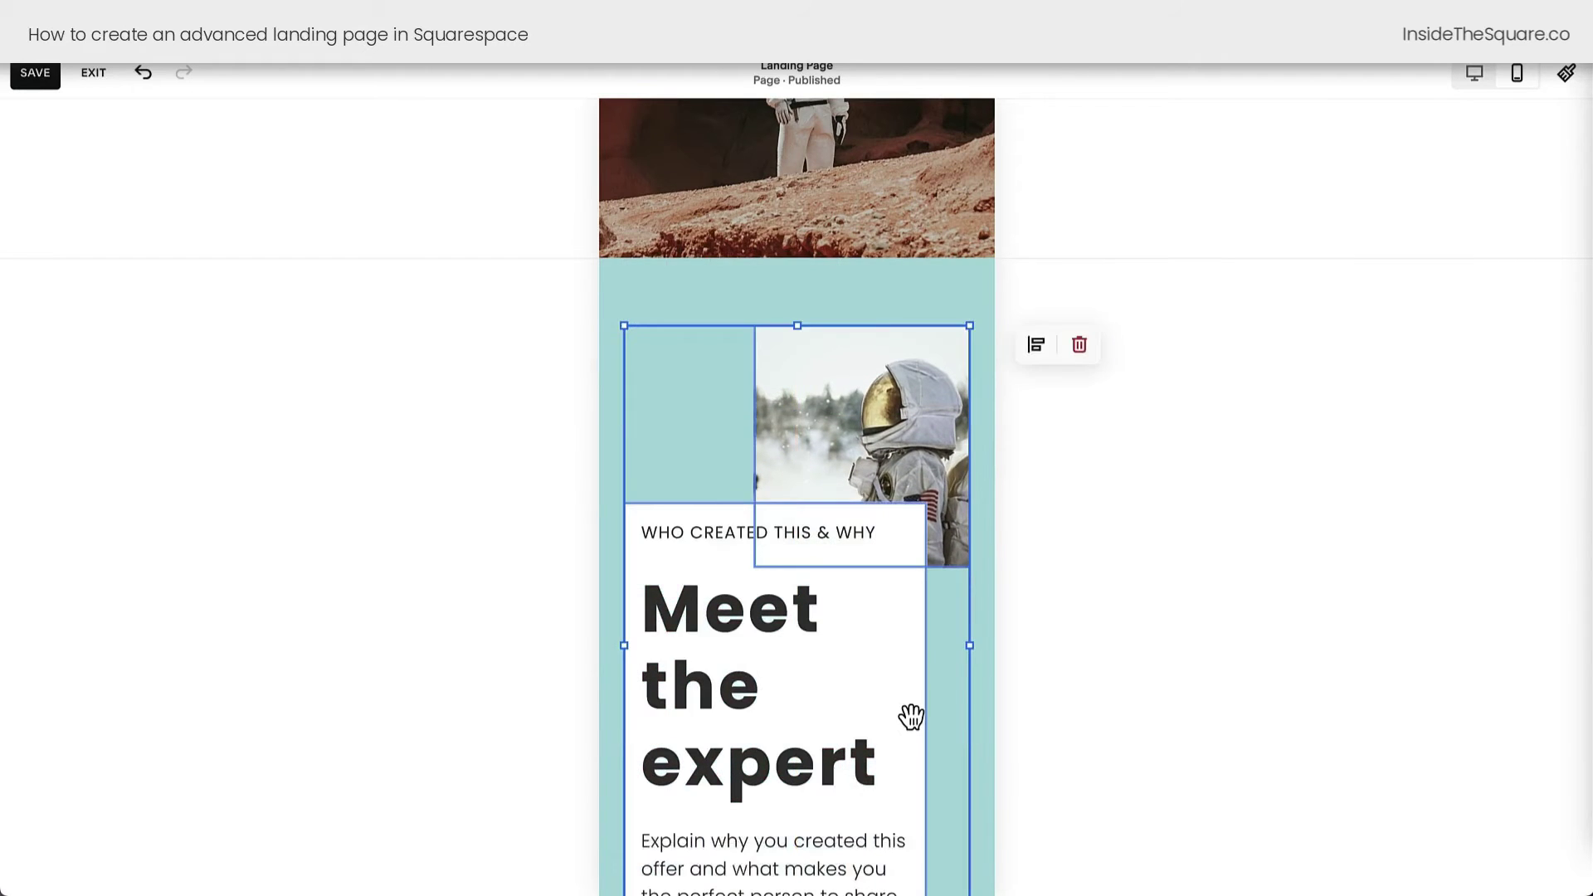
pyautogui.scroll(-3, 911, 715)
pyautogui.moveTo(925, 798); pyautogui.dragTo(930, 729)
# Tighten the About this awesome offer section: shrink its top spacer, move its blocks up, reduce its height
pyautogui.scroll(12, 878, 650)
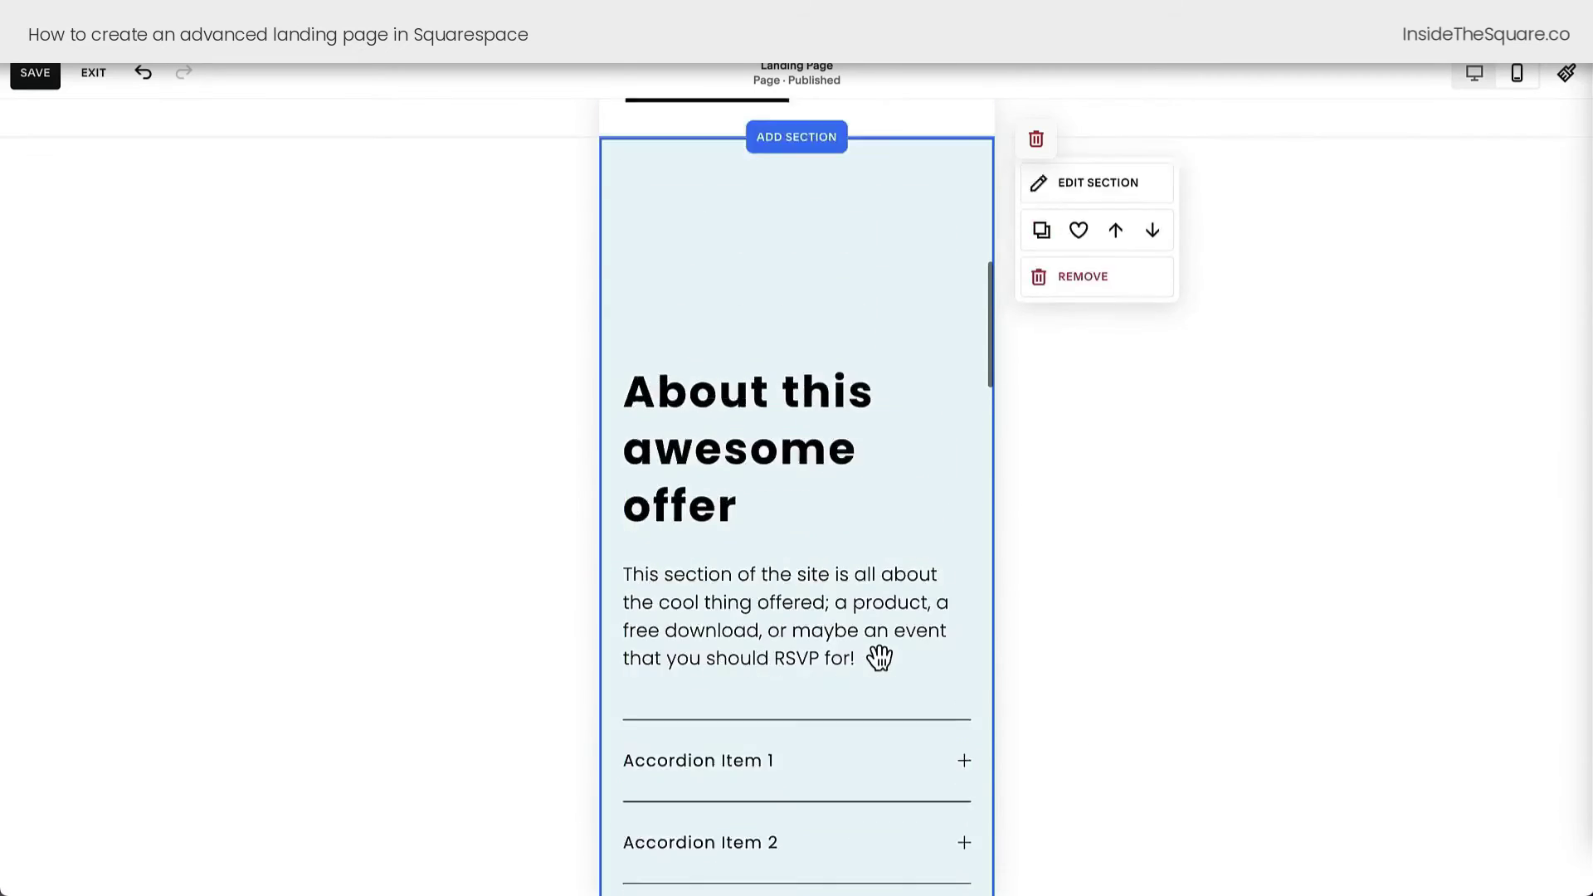
pyautogui.scroll(3, 879, 658)
pyautogui.click(836, 512)
pyautogui.moveTo(807, 534); pyautogui.dragTo(825, 397)
pyautogui.scroll(-2, 829, 526)
pyautogui.moveTo(613, 535); pyautogui.dragTo(880, 739)
pyautogui.scroll(-2, 874, 730)
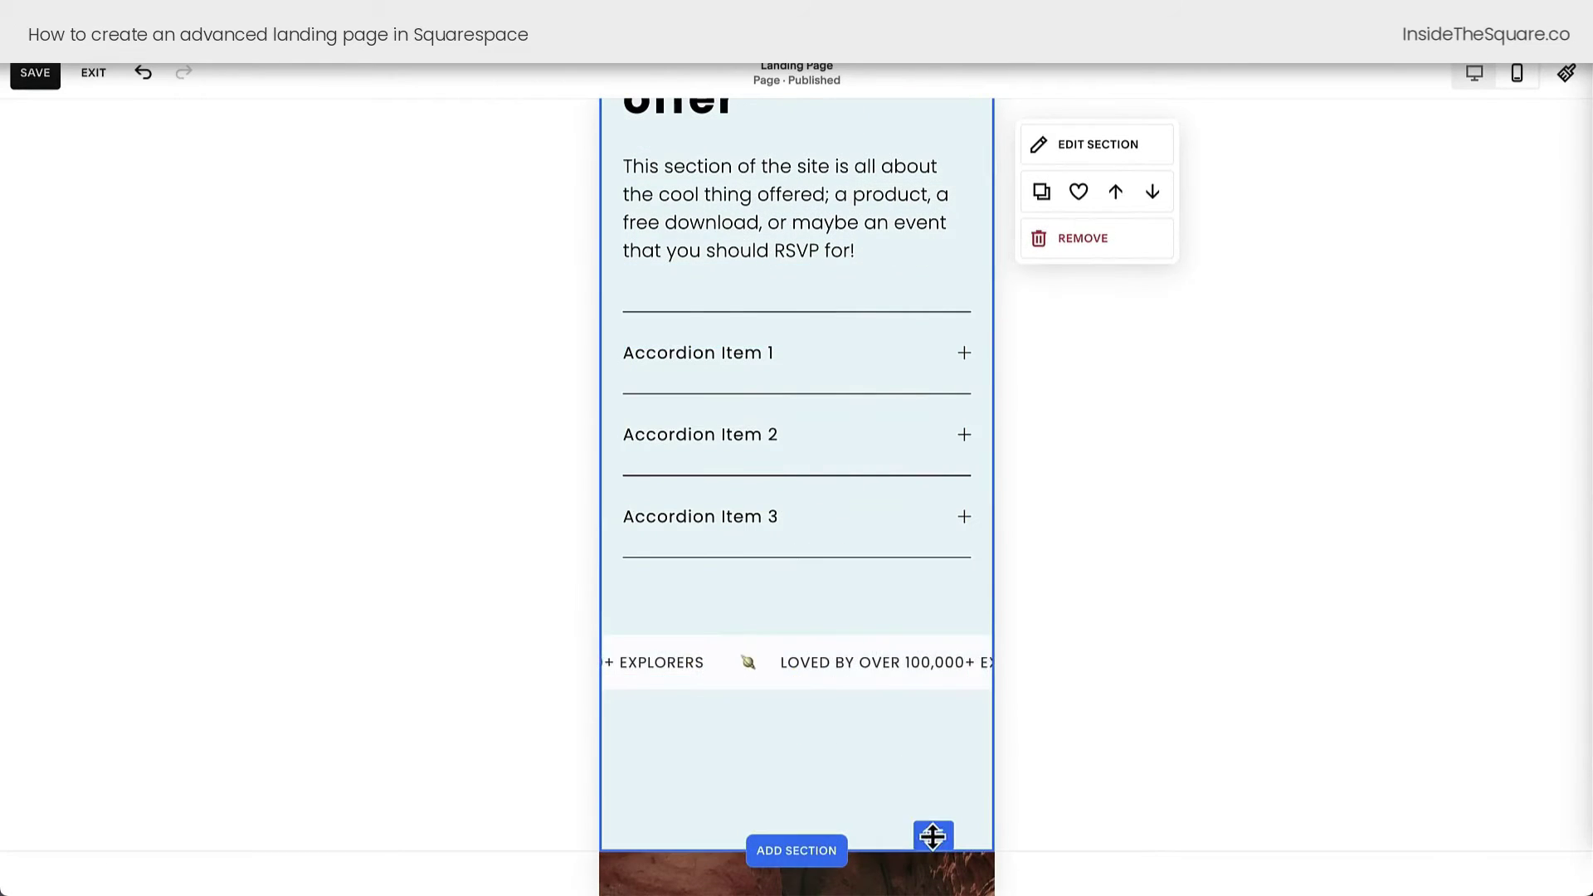
pyautogui.moveTo(933, 837); pyautogui.dragTo(932, 718)
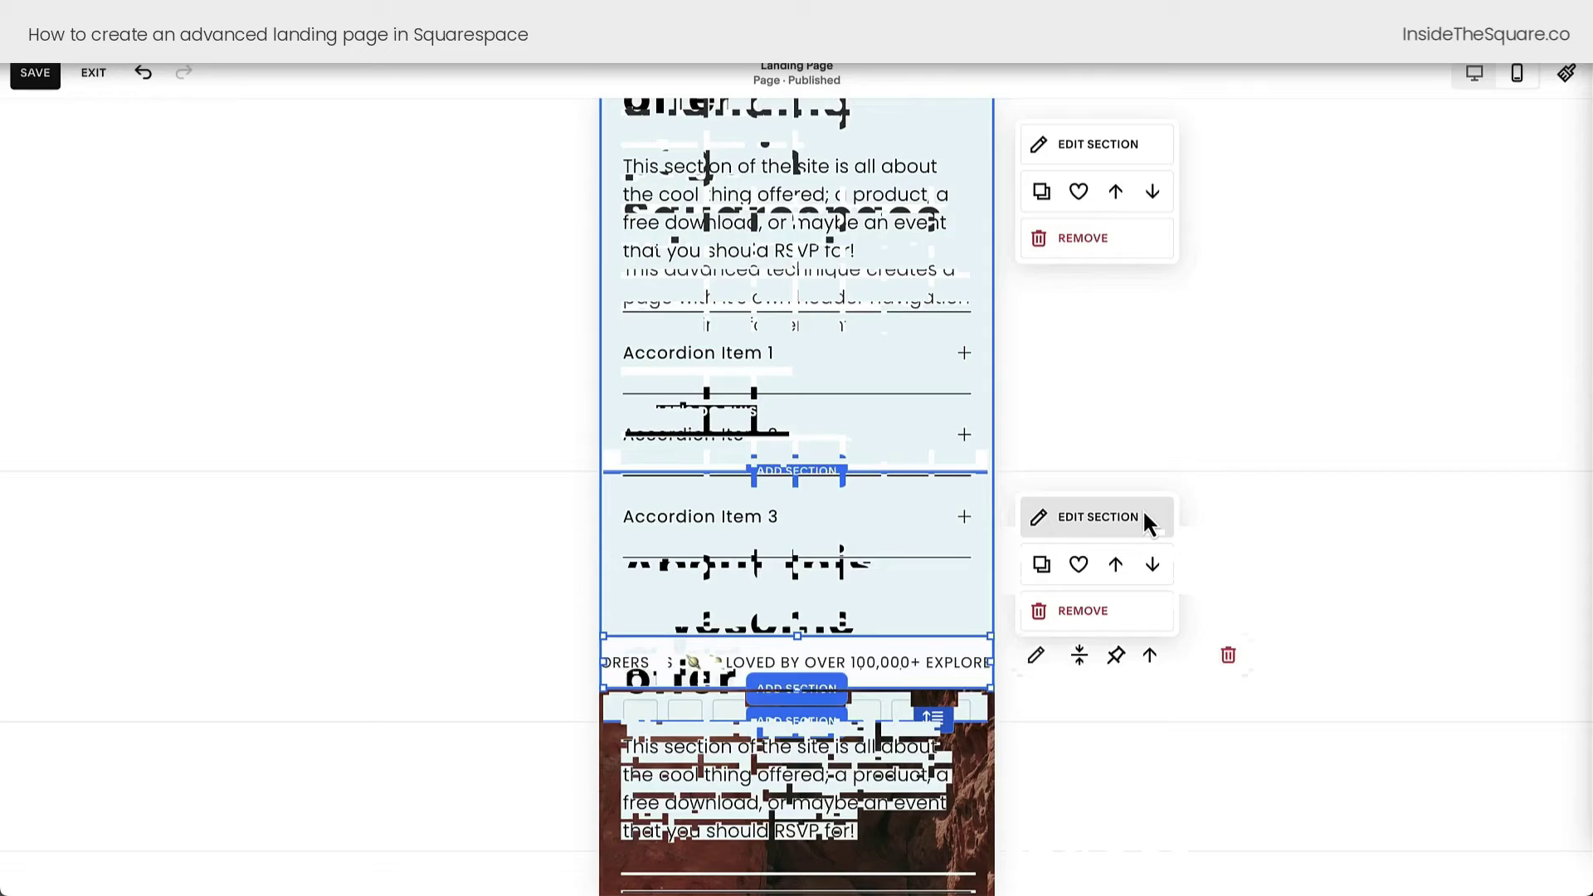
pyautogui.scroll(10, 1147, 523)
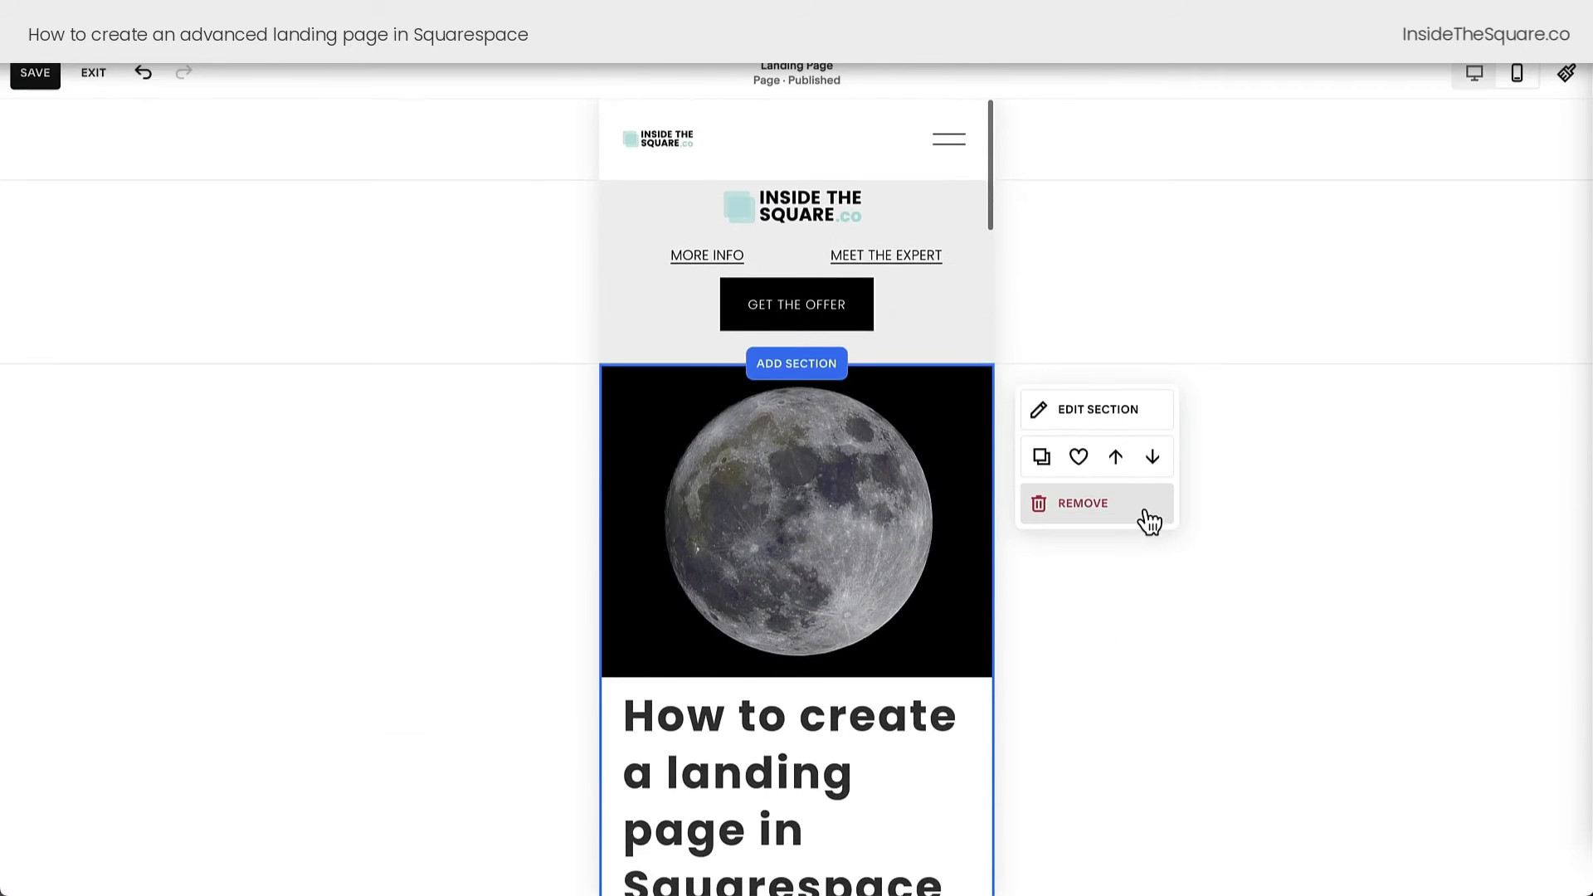
# Return to the desktop layout and scroll down to the site footer
pyautogui.click(1481, 77)
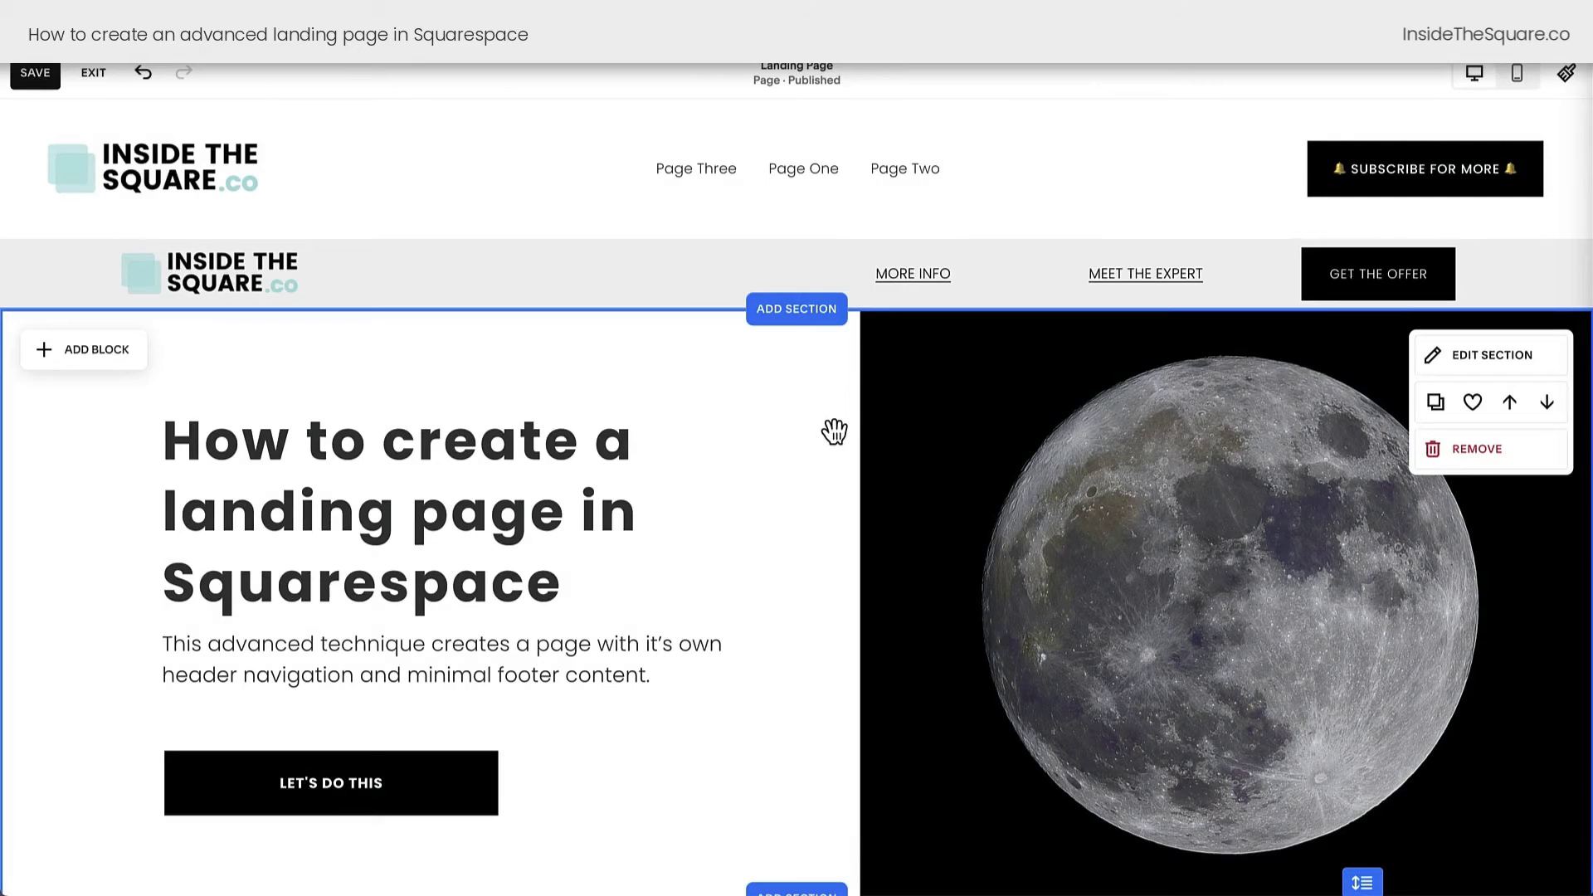
pyautogui.scroll(-20, 834, 432)
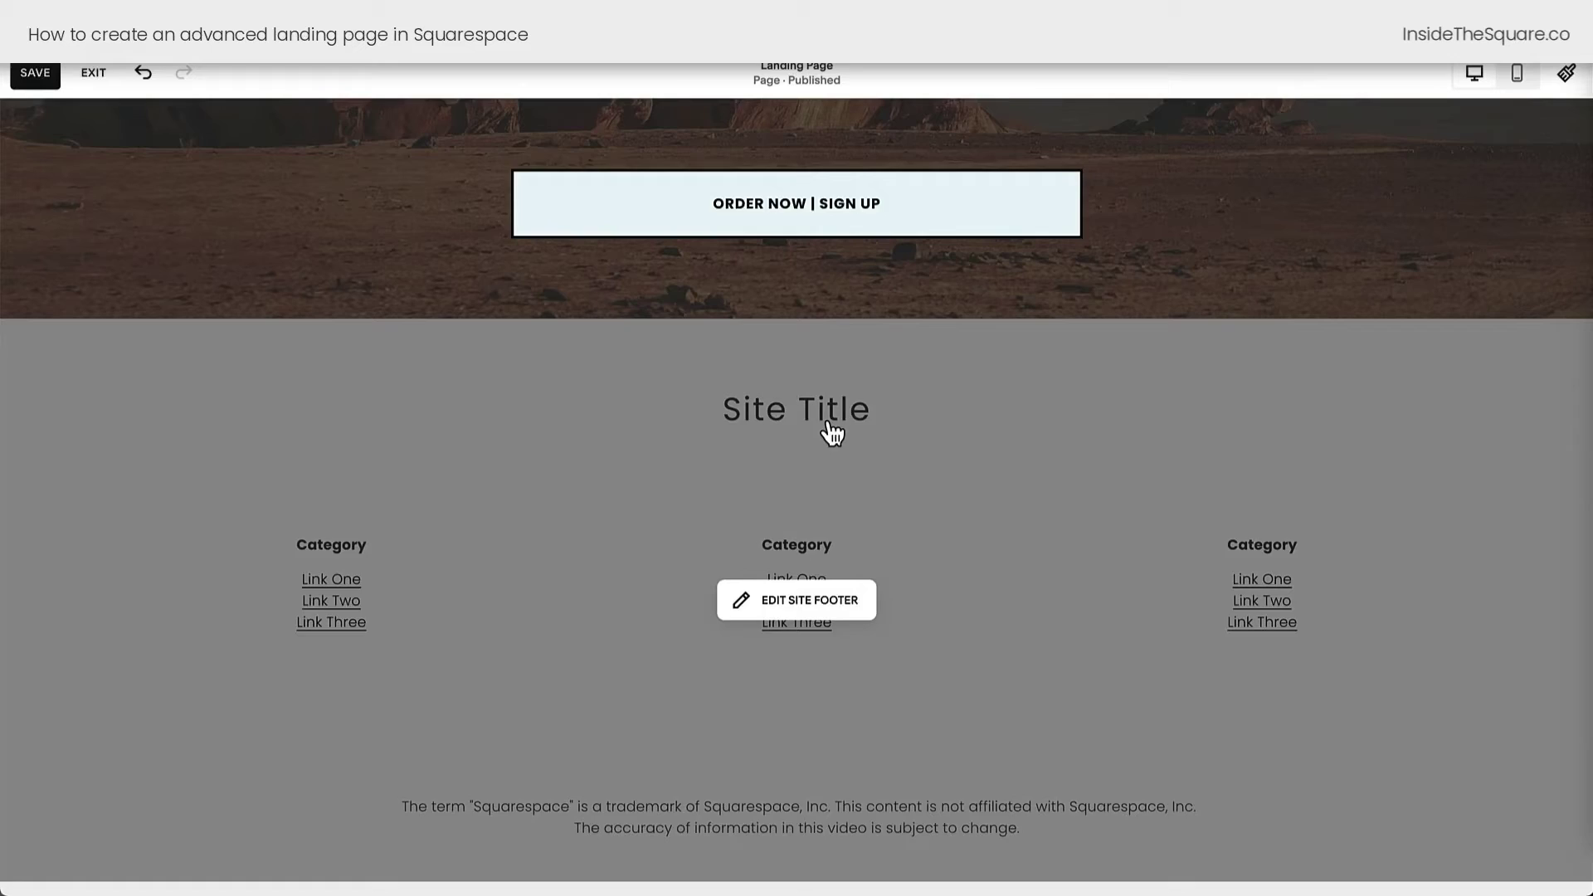
pyautogui.scroll(3, 832, 432)
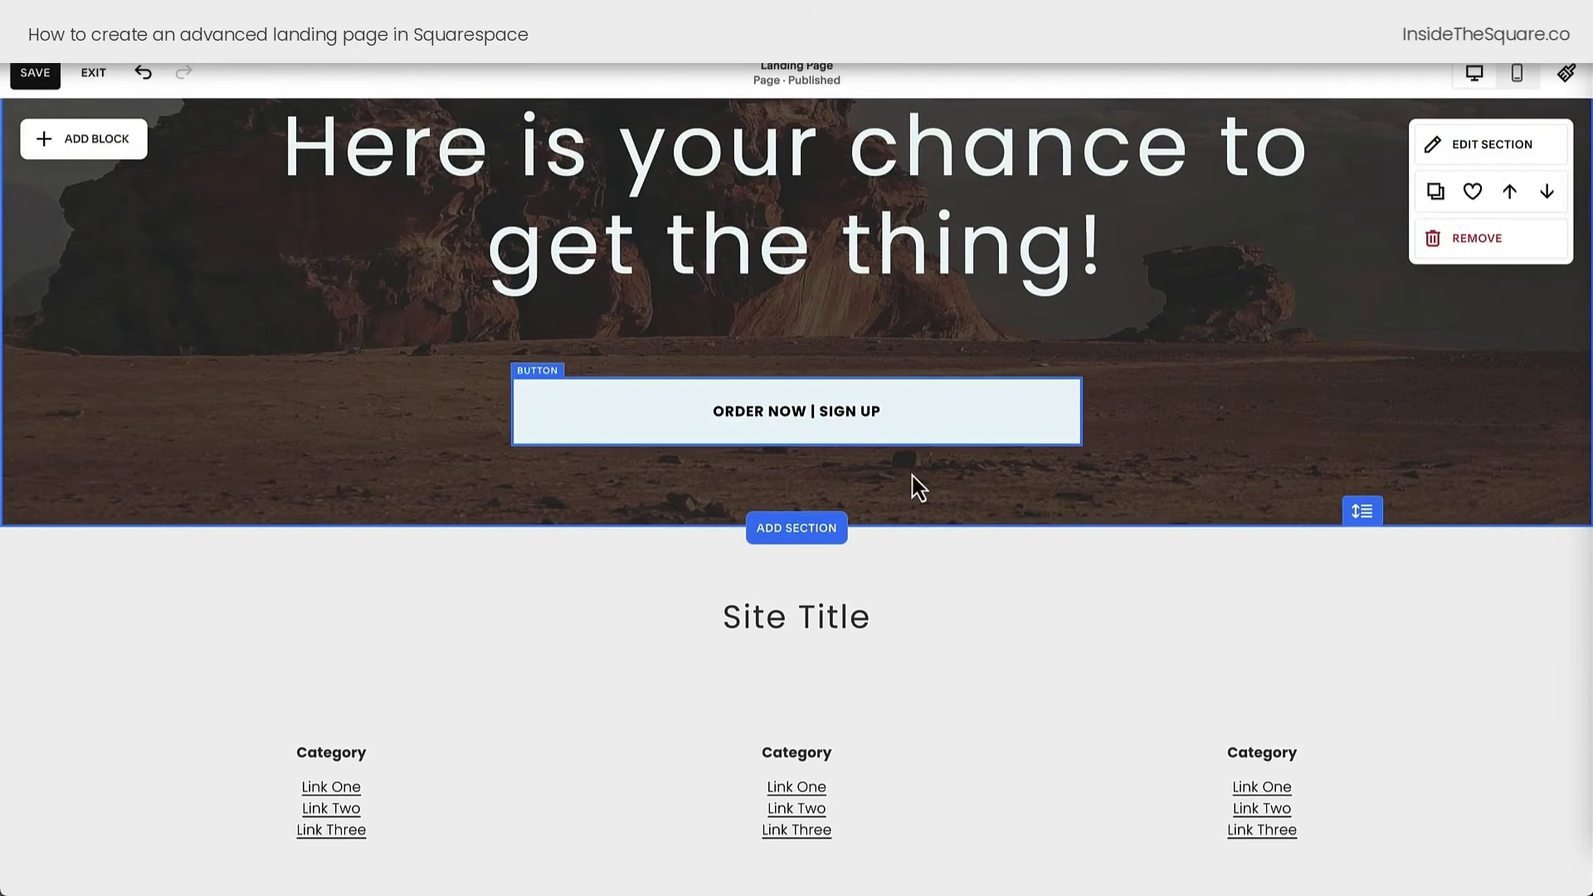
# Add a blank section with a full-width text block containing the pasted INSIDETHESQUARE.CO footer links and disclaimer
pyautogui.click(792, 539)
pyautogui.click(217, 324)
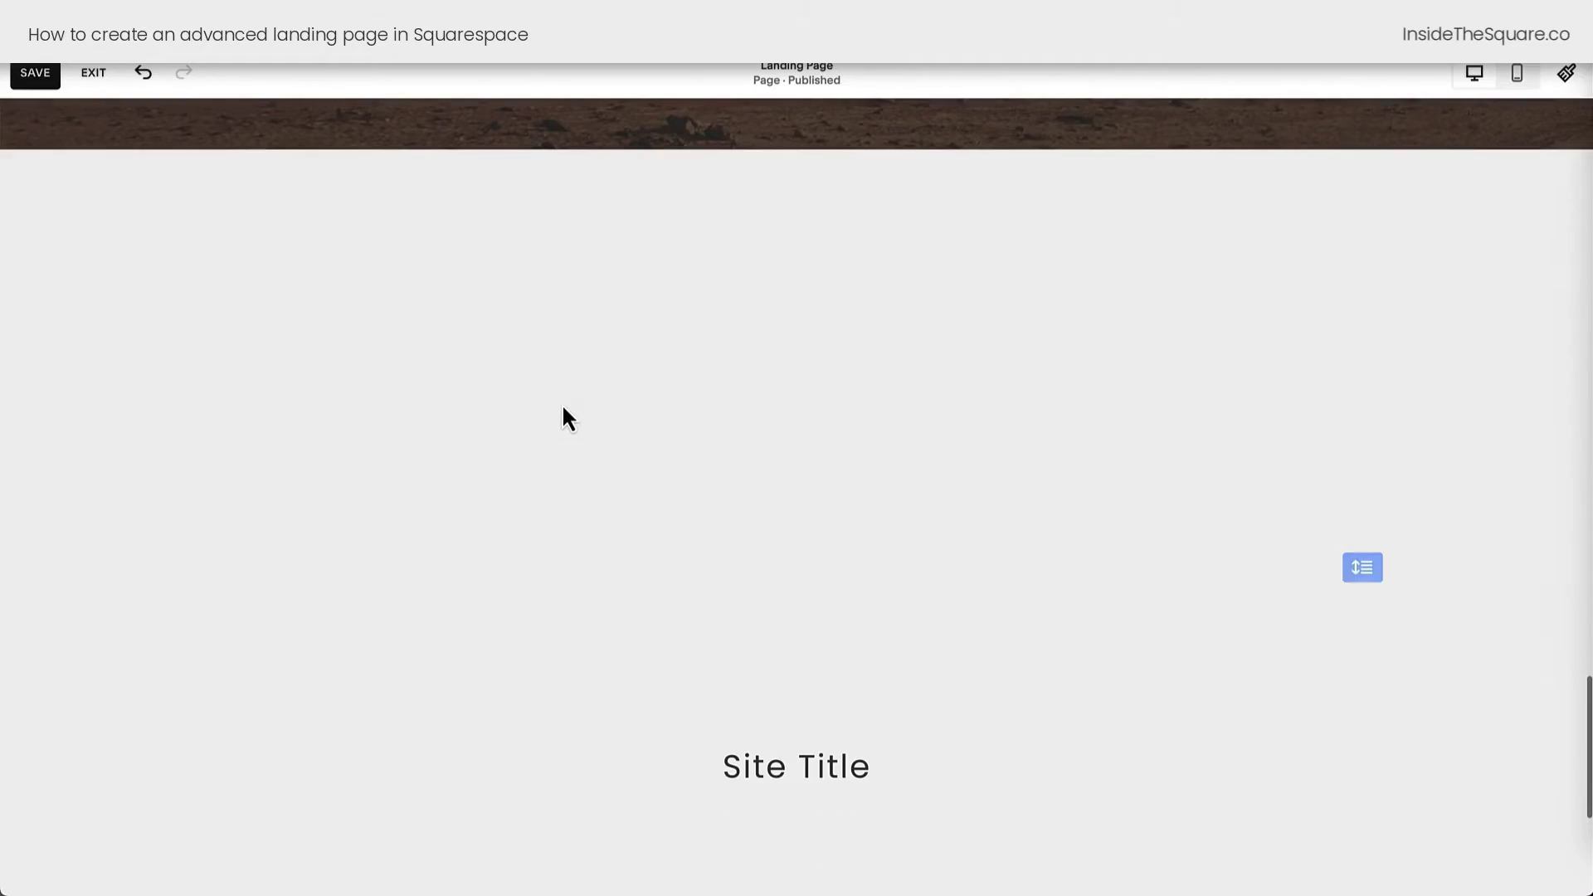
pyautogui.click(108, 196)
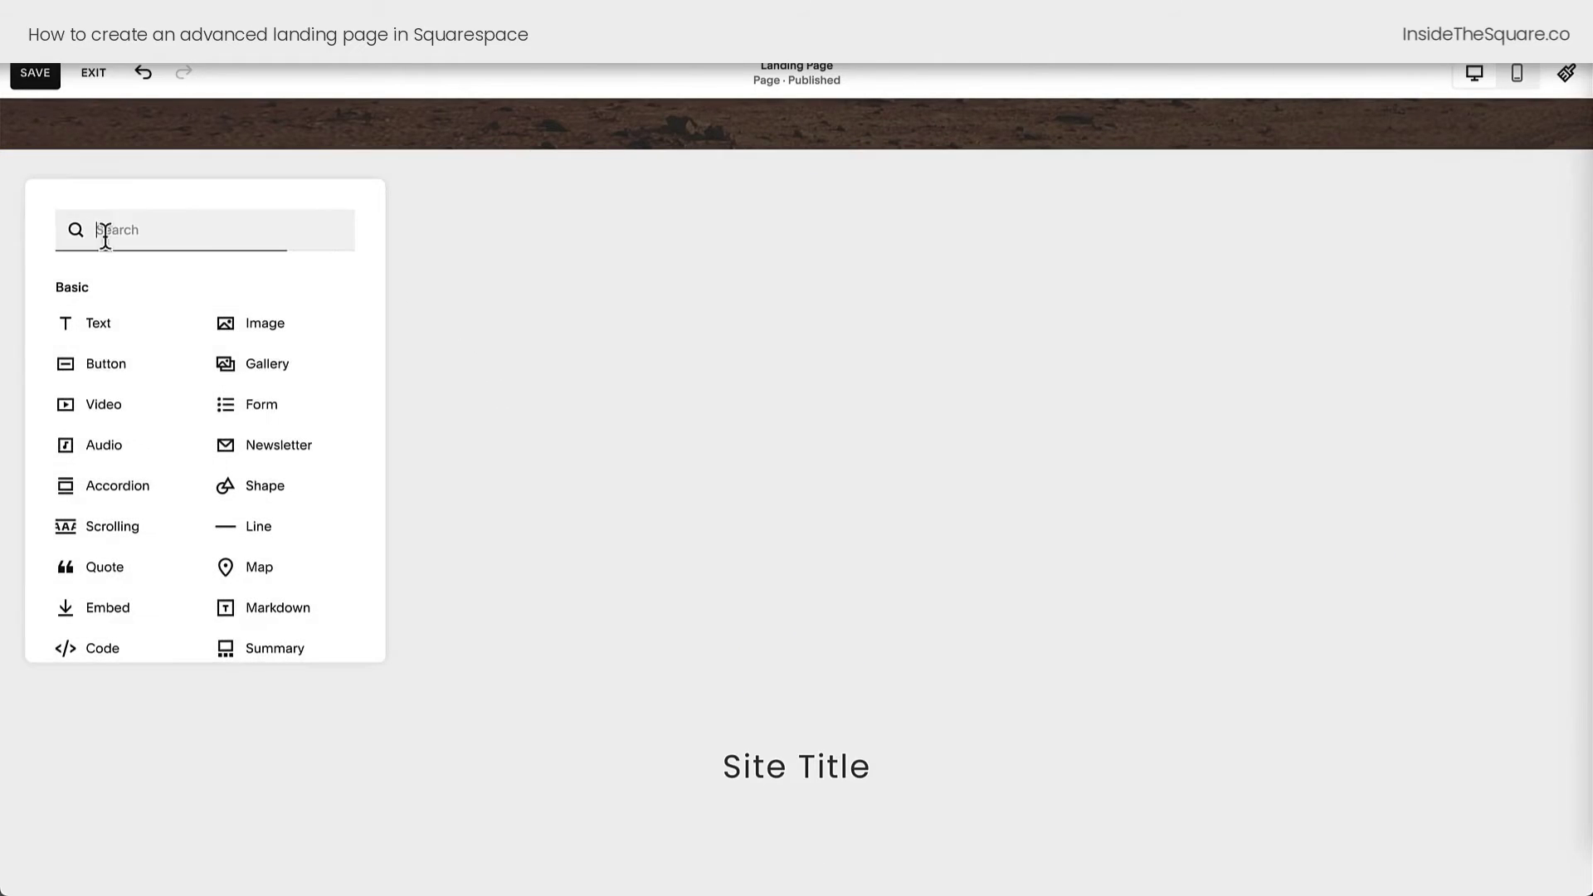
pyautogui.click(112, 330)
pyautogui.moveTo(422, 314); pyautogui.dragTo(1489, 351)
pyautogui.click(767, 276)
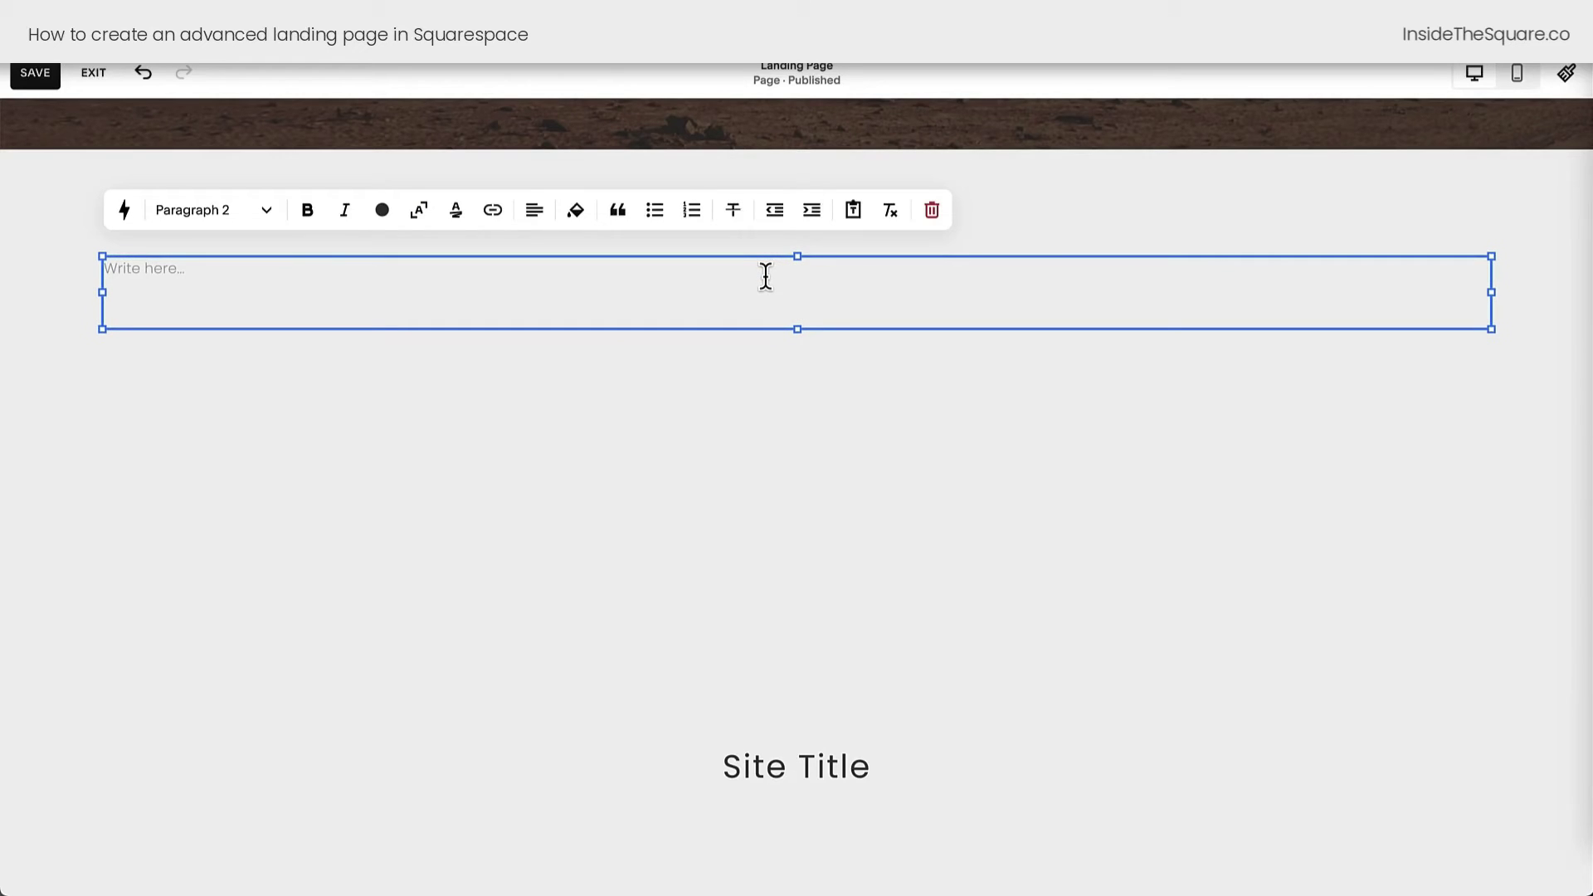
pyautogui.write('INSIDETHESQUARE.CO PRIVACY POLICY | TERMS & CONDITIONS THE TERM "SQUARESPACE" IS A TRADEMARK OF SQUARESPACE, INC. THIS CONTENT IS NOT AFFILIATED WITH SQUARESPACE, INC.')
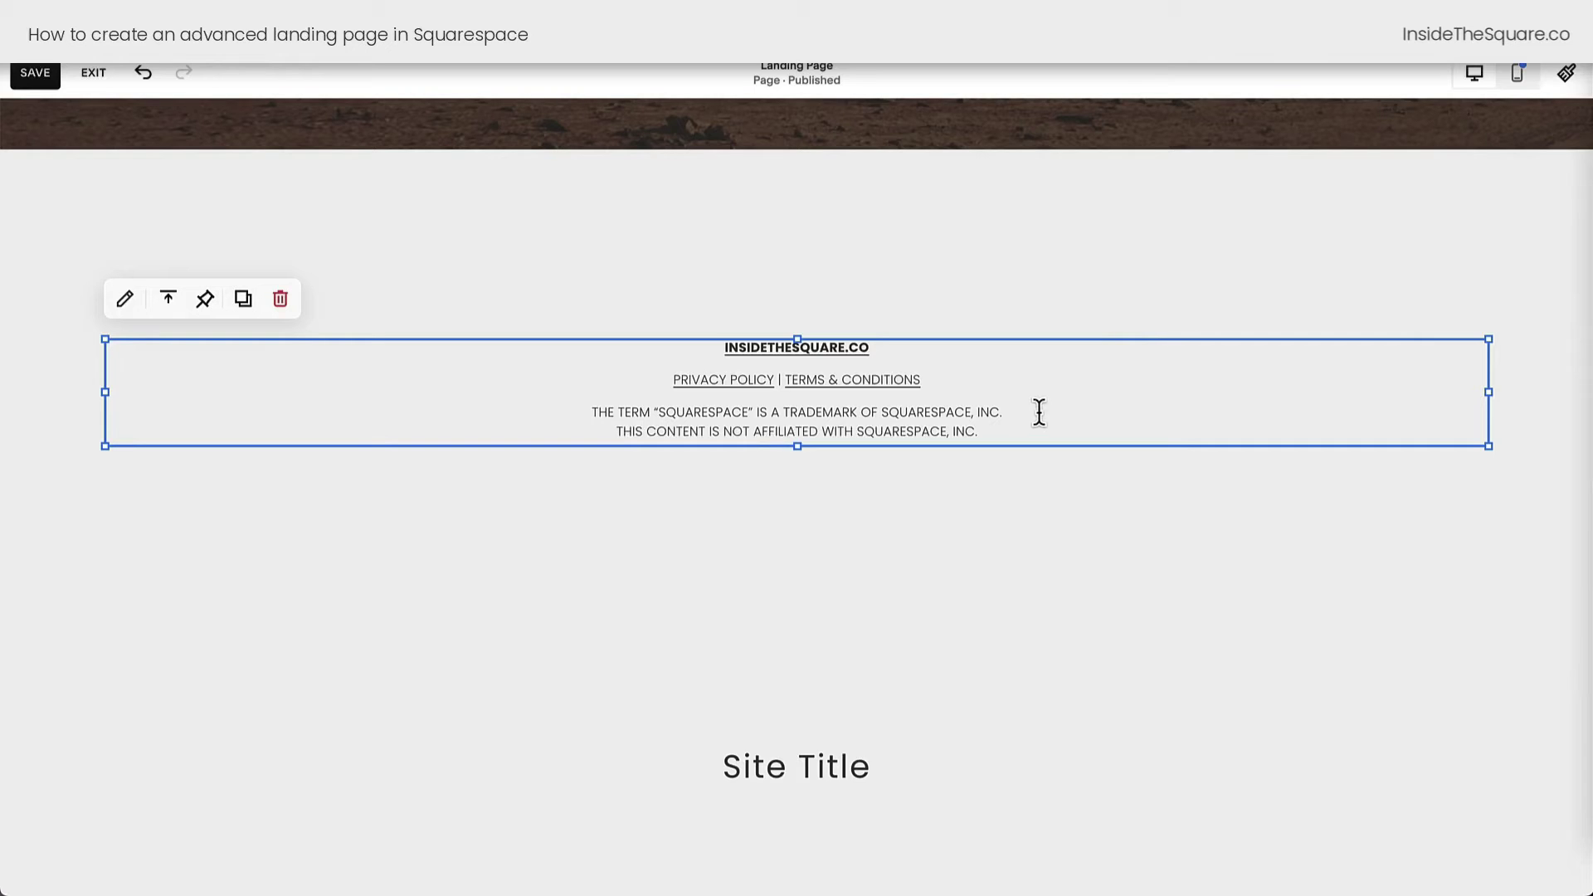
pyautogui.click(1187, 297)
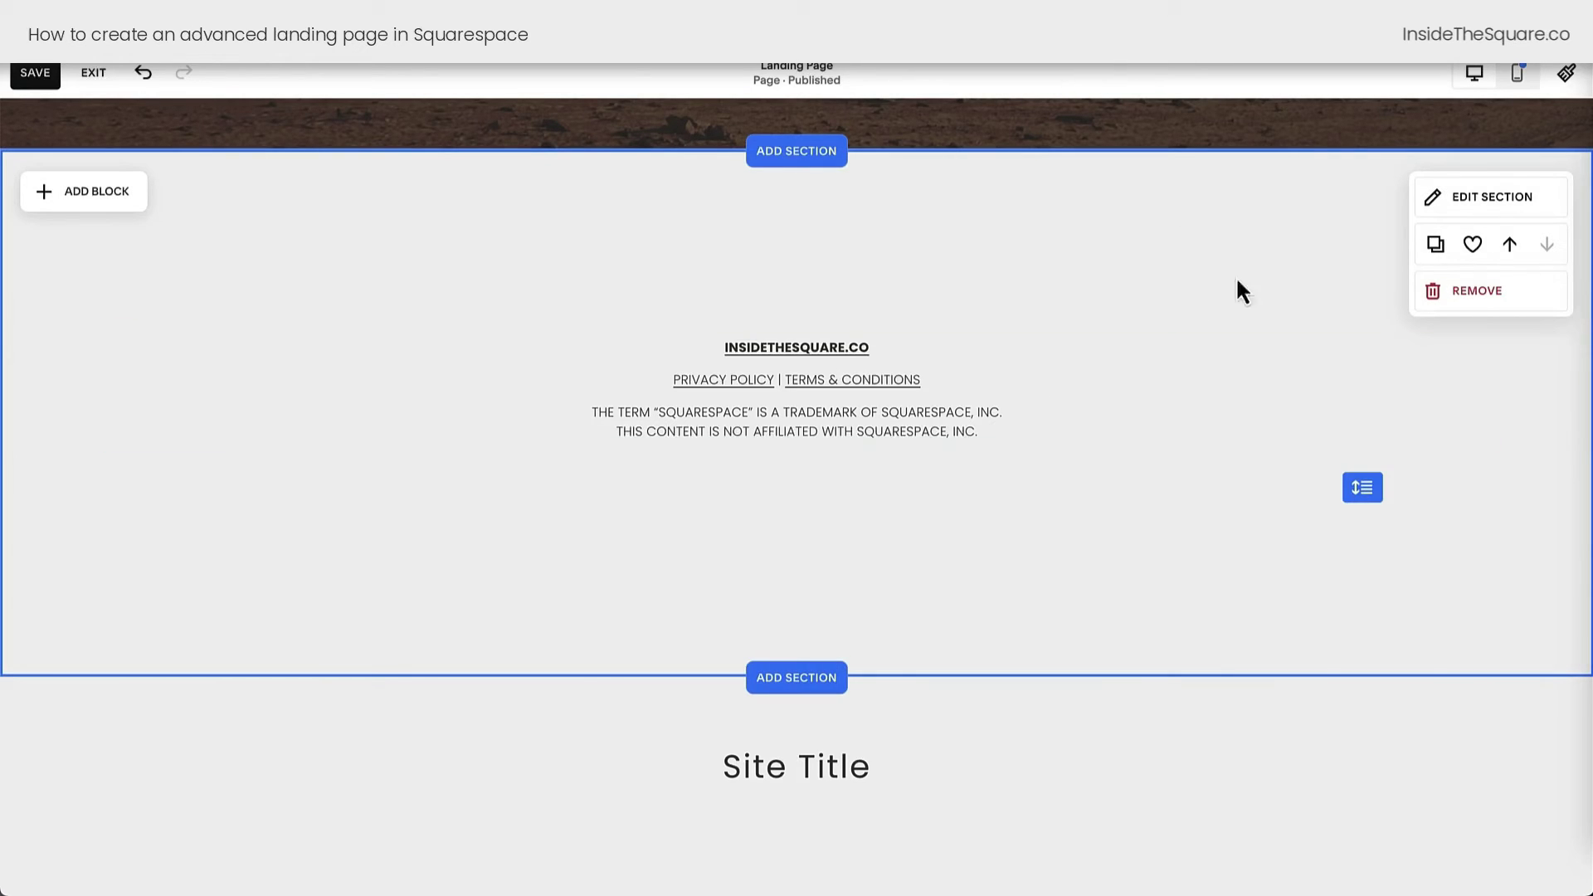
# Turn off Fill Screen on the new footer section
pyautogui.click(1487, 197)
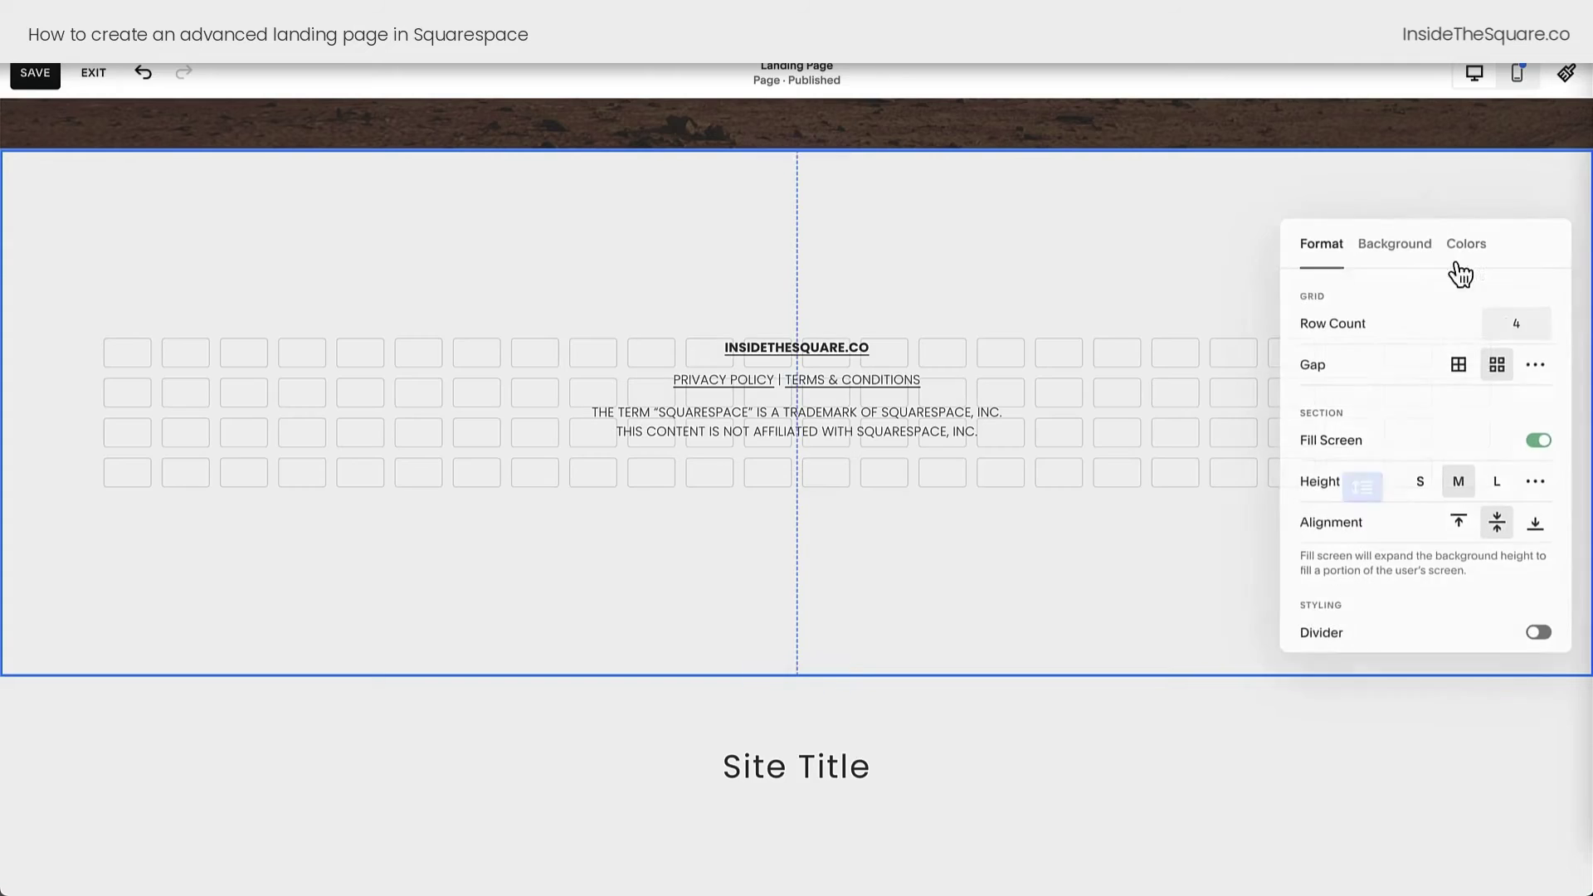
pyautogui.click(1541, 441)
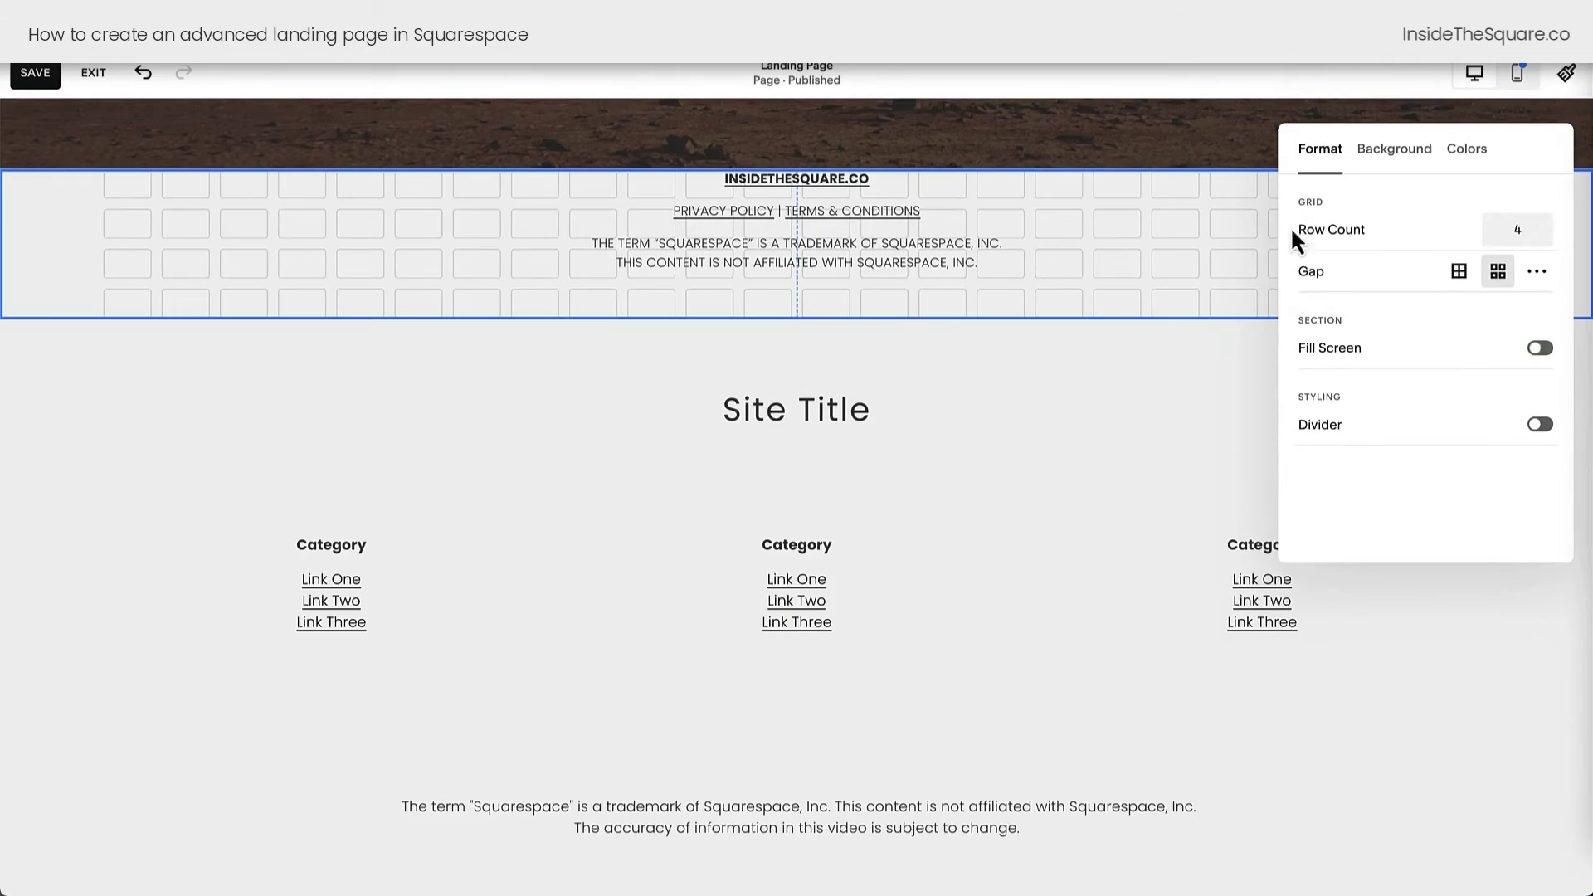
pyautogui.click(1177, 302)
# Make the footer text block taller and centre its text vertically
pyautogui.click(1187, 264)
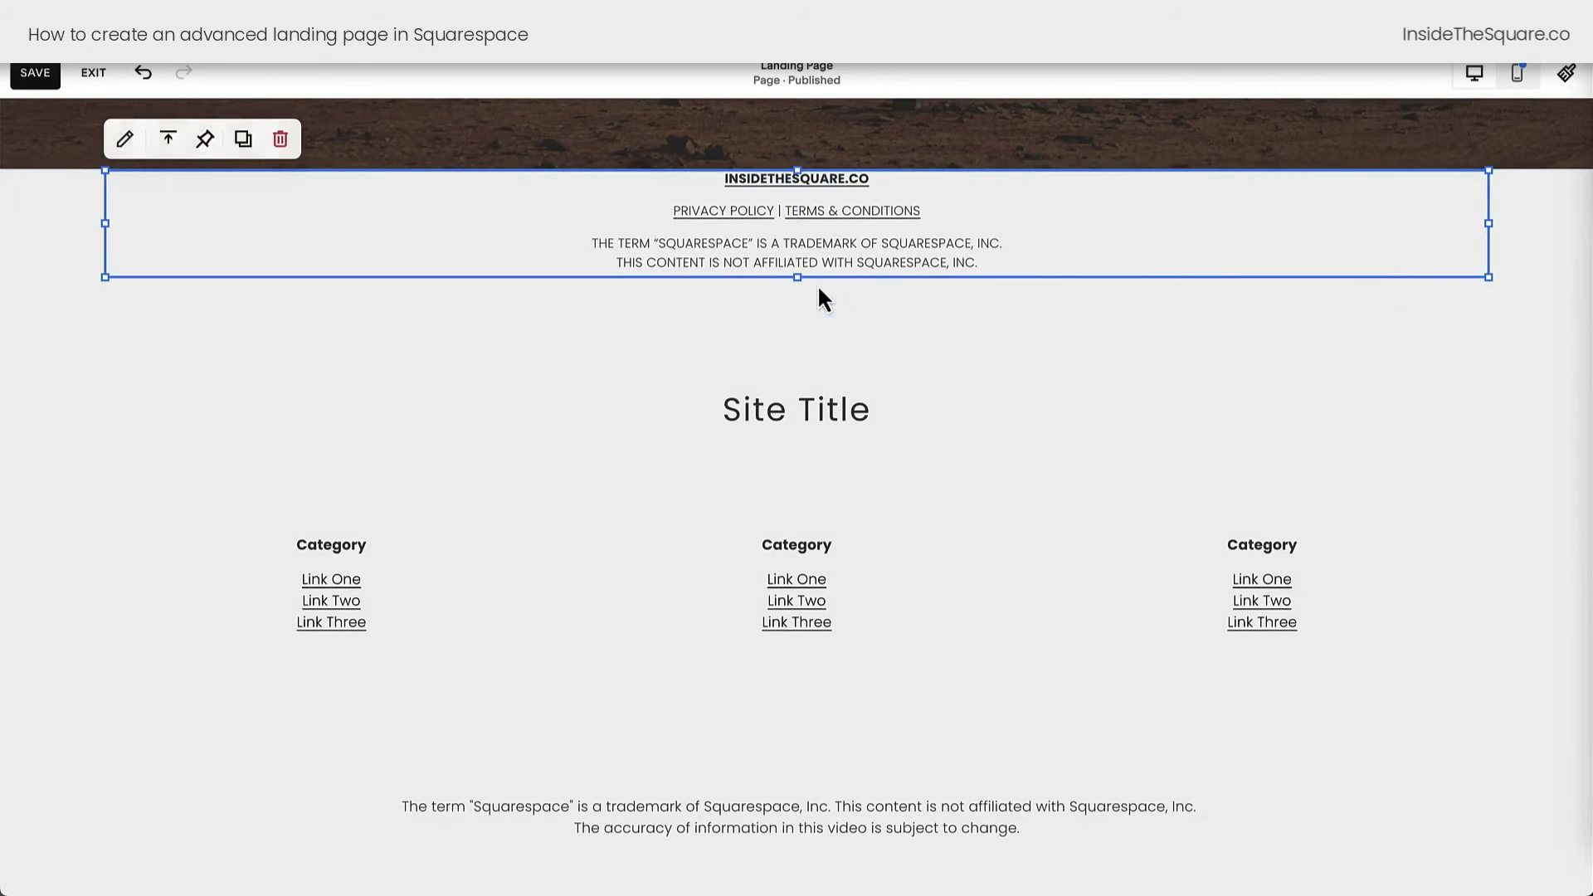
pyautogui.moveTo(799, 276); pyautogui.dragTo(802, 315)
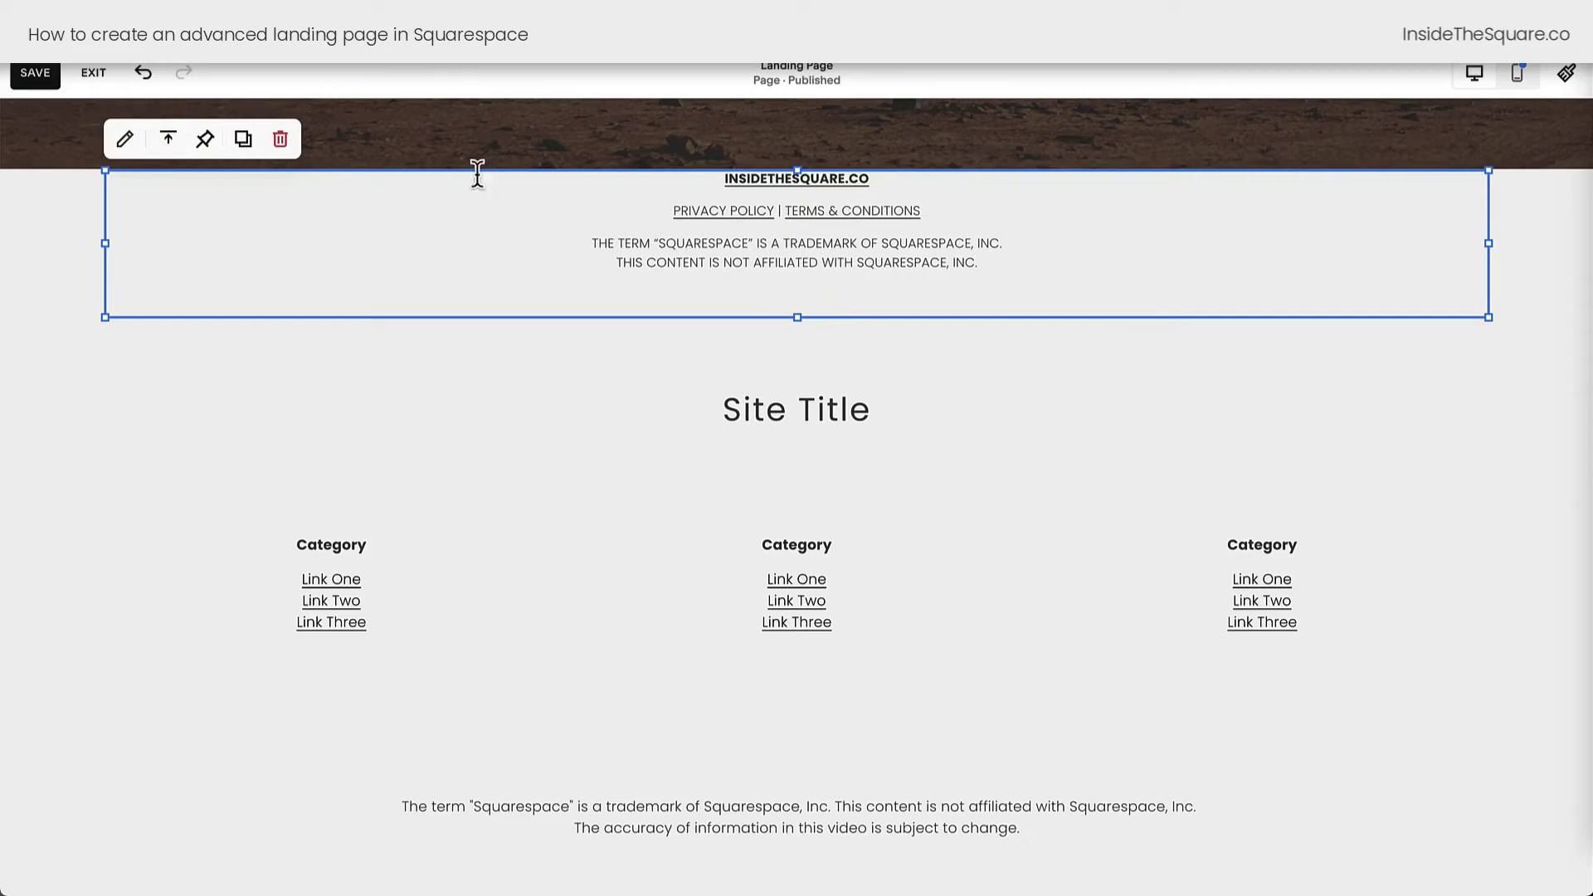
pyautogui.click(167, 141)
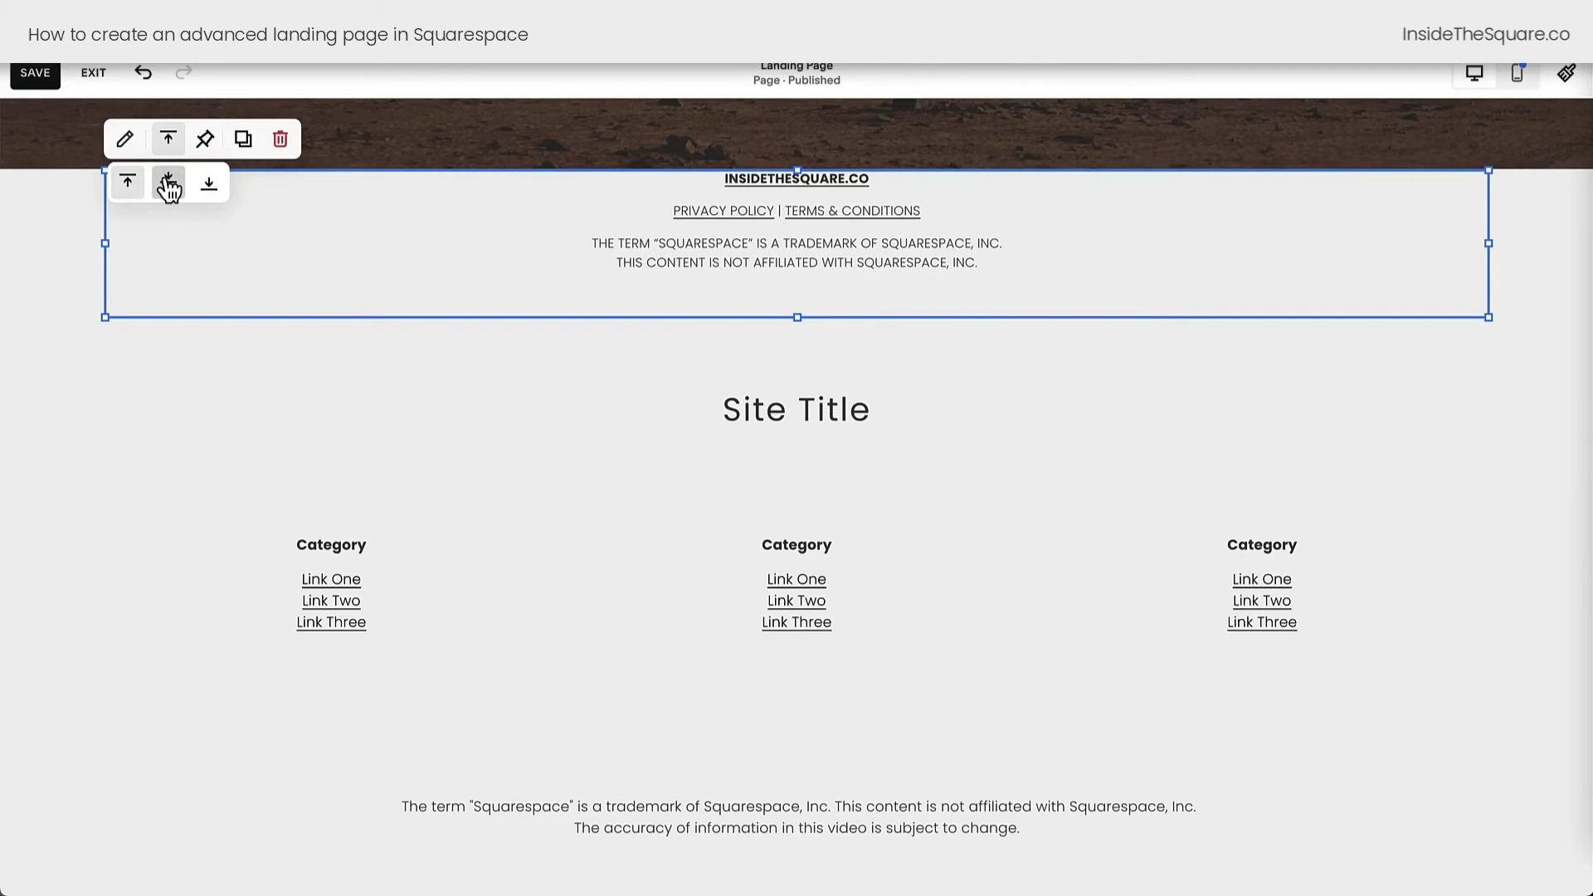
pyautogui.click(168, 184)
pyautogui.click(1520, 258)
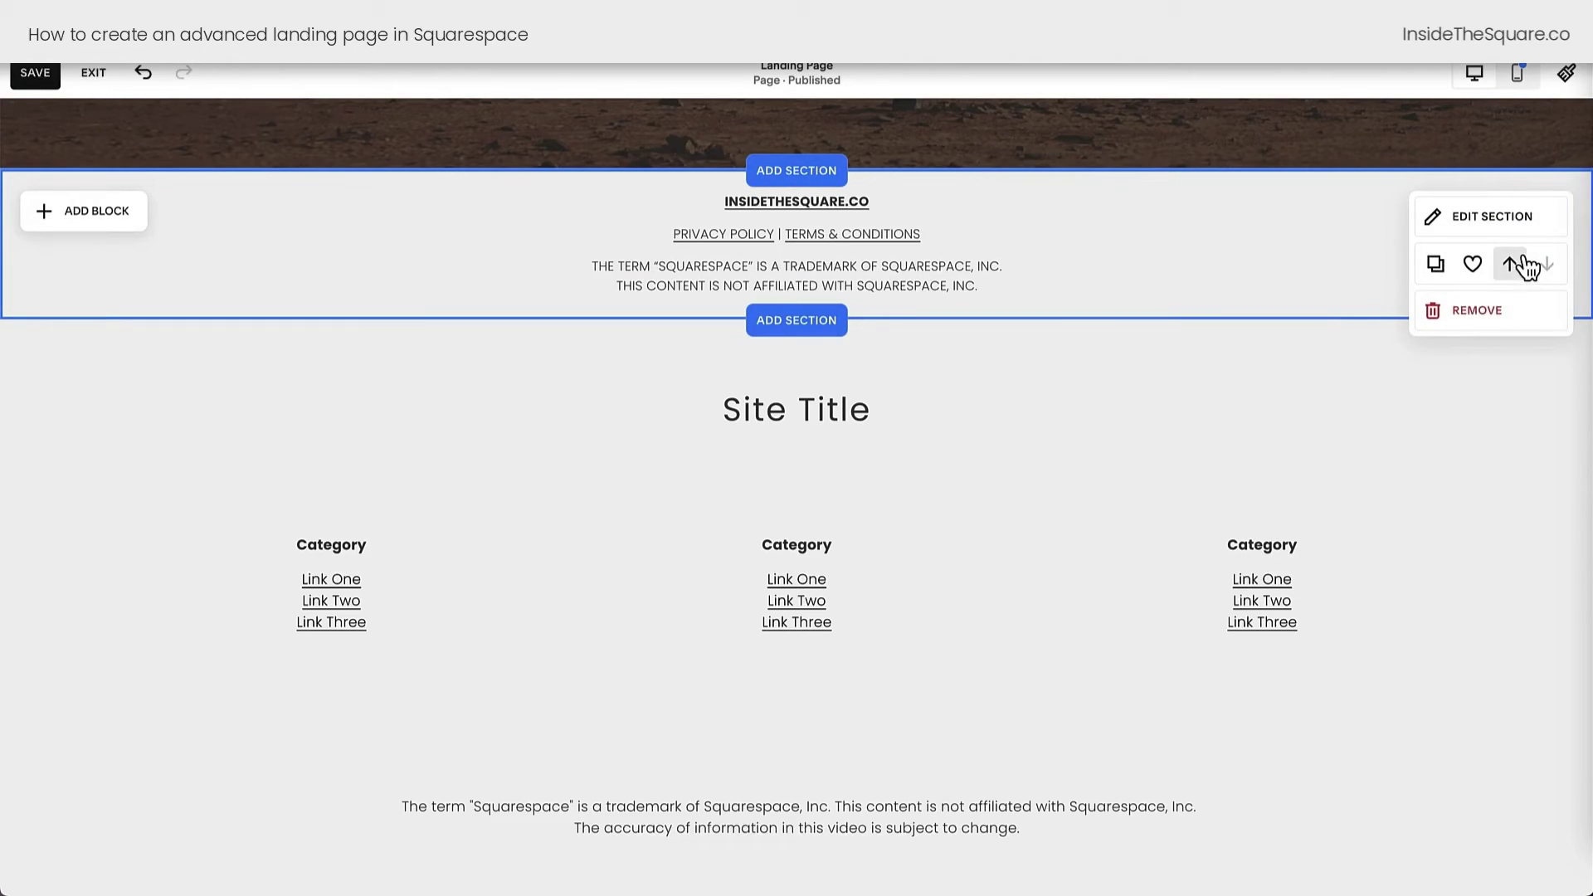
# Save the page edits
pyautogui.scroll(2, 1265, 243)
pyautogui.scroll(15, 1261, 241)
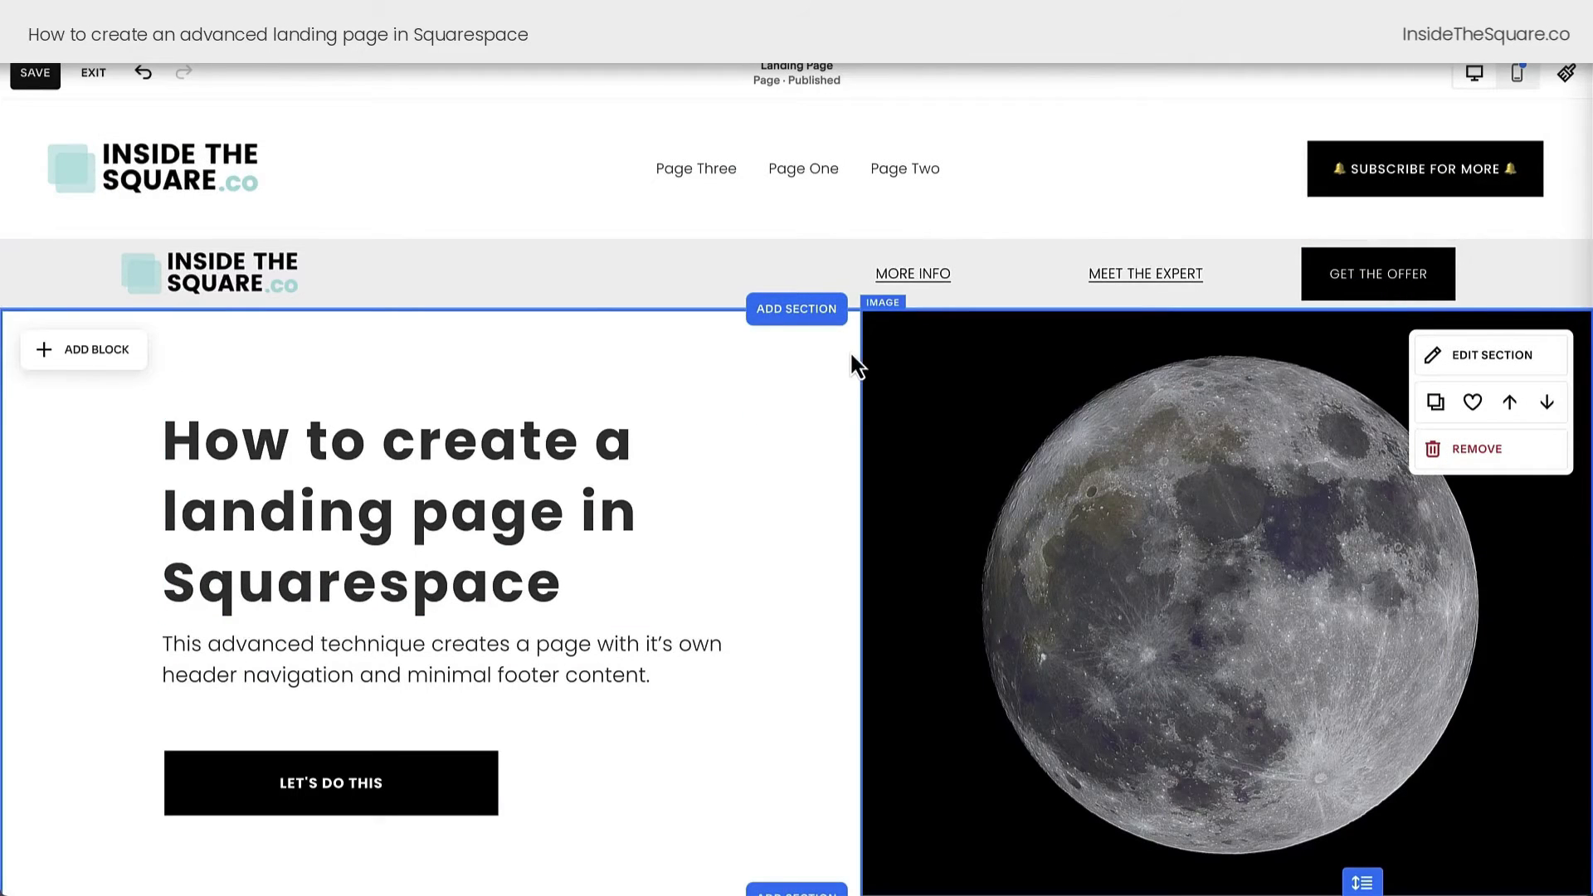
pyautogui.click(33, 78)
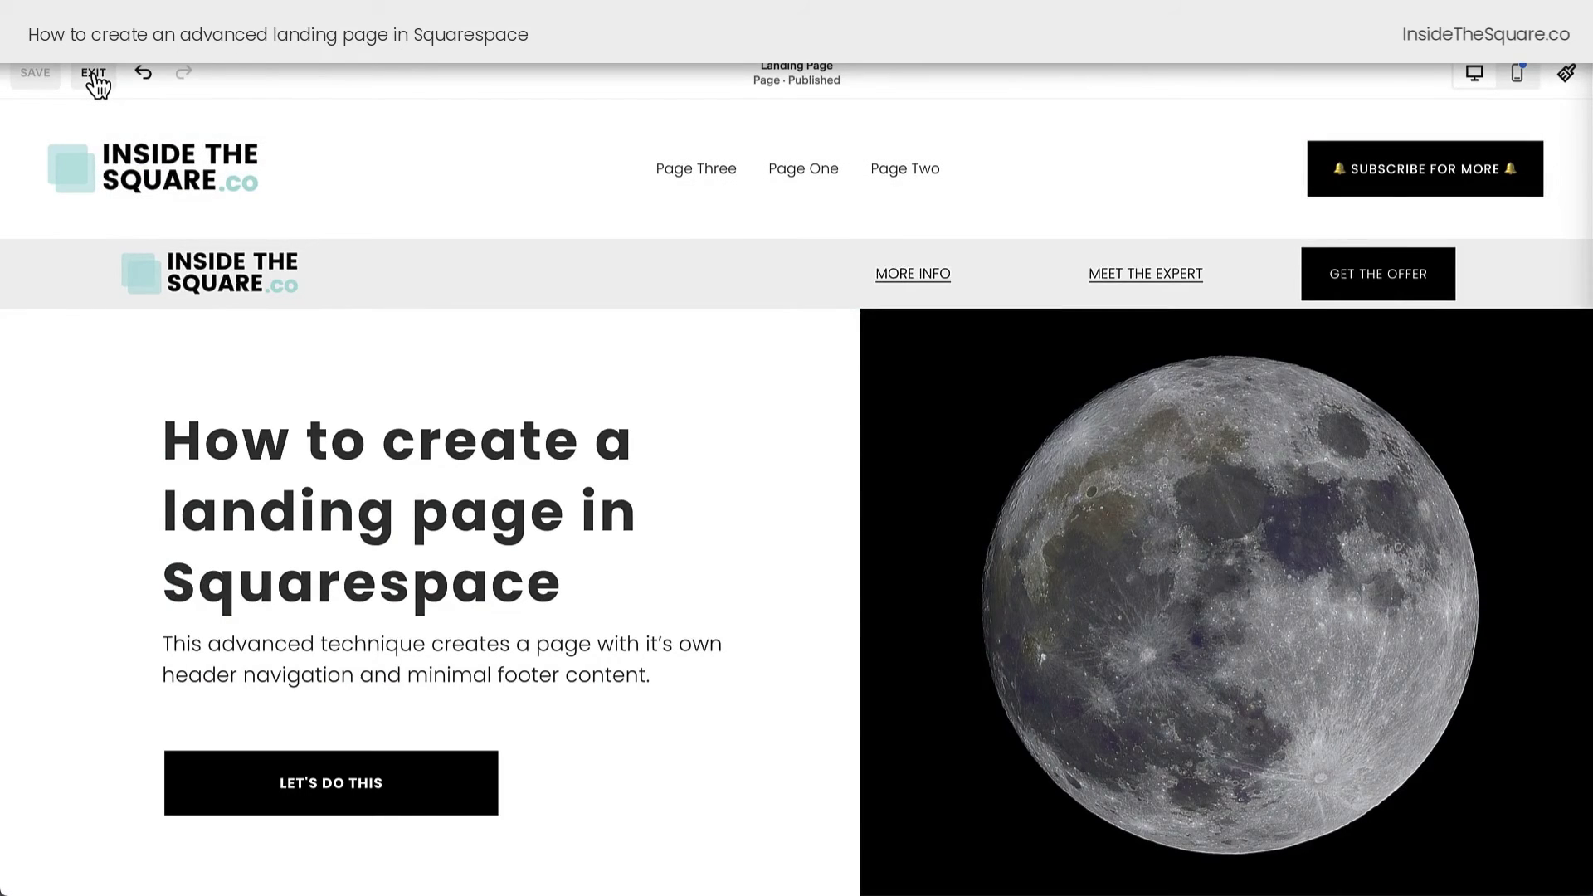
# Exit the editor and open the Landing Page's settings
pyautogui.click(94, 75)
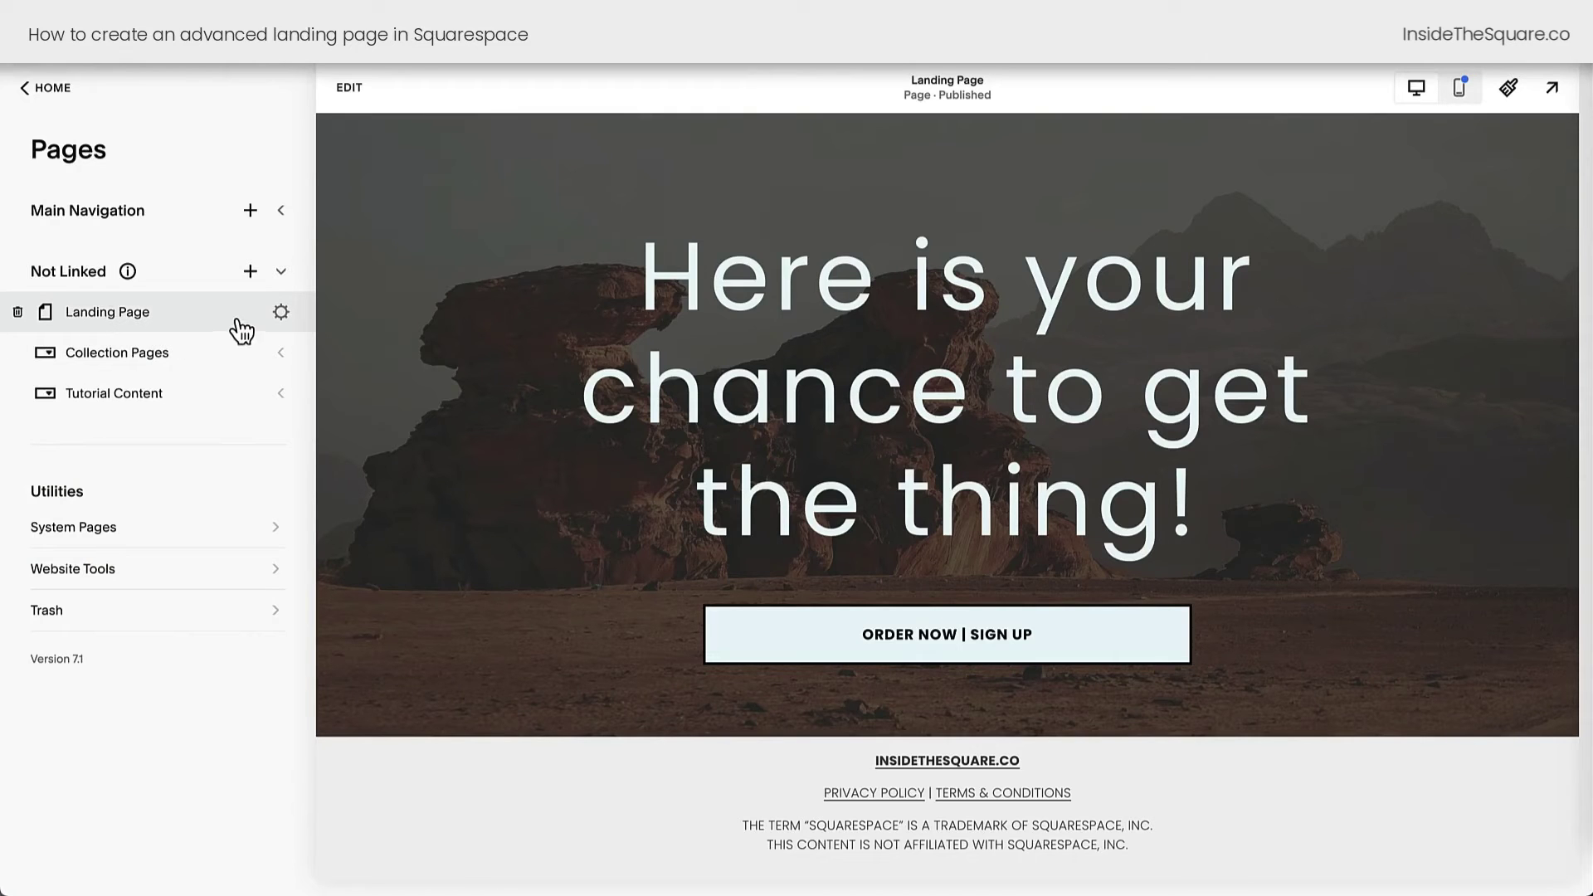
pyautogui.click(281, 313)
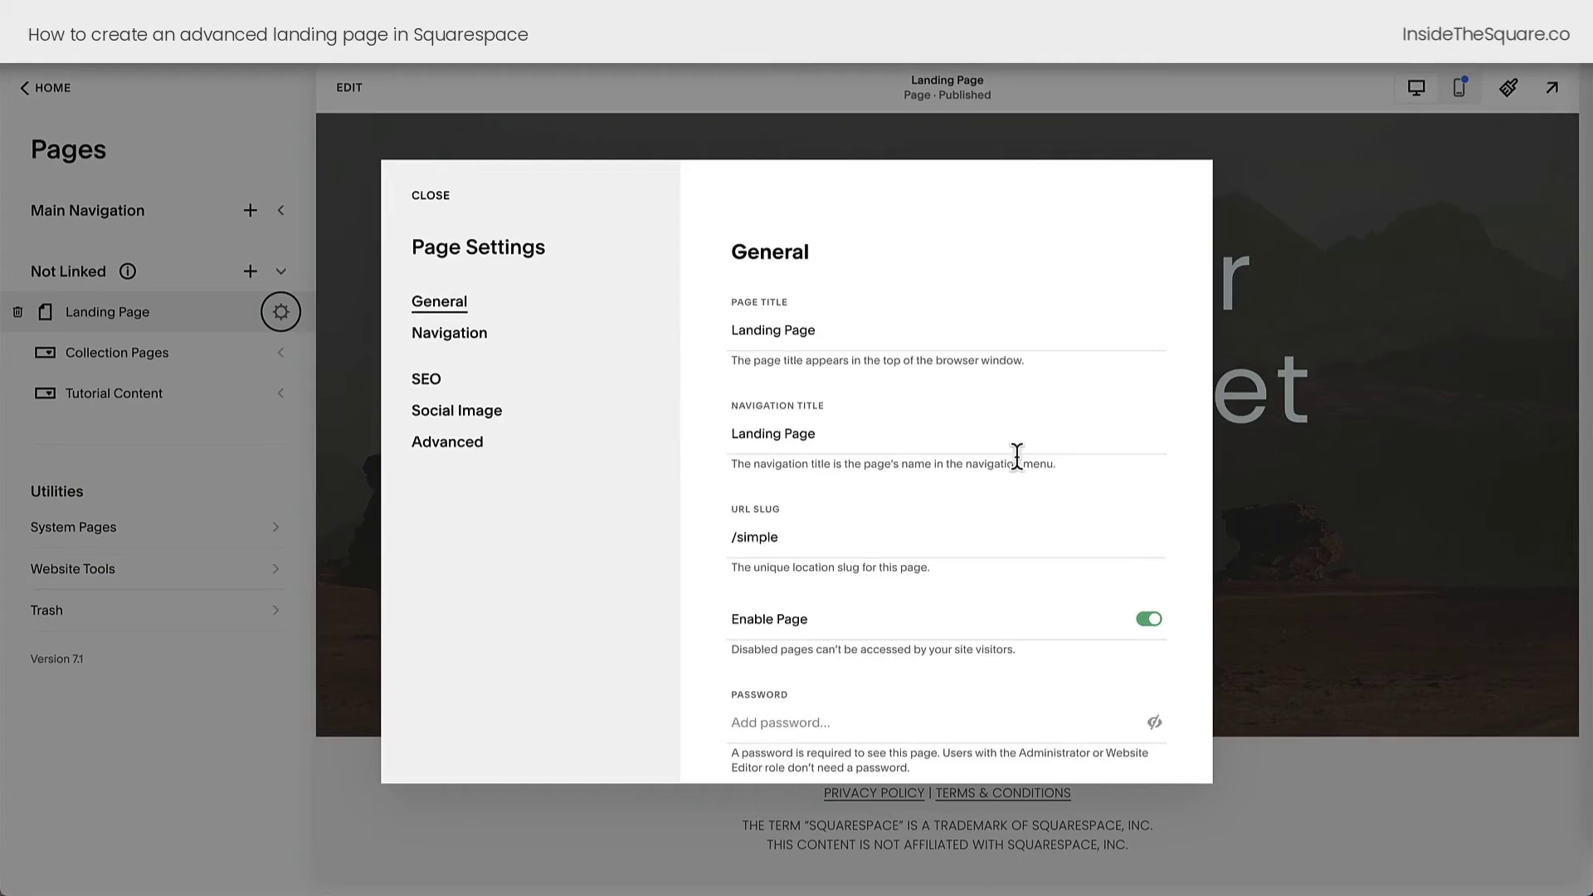
# Turn off Show Header and Show Footer in the Landing Page's Navigation settings and save
pyautogui.doubleClick(804, 541)
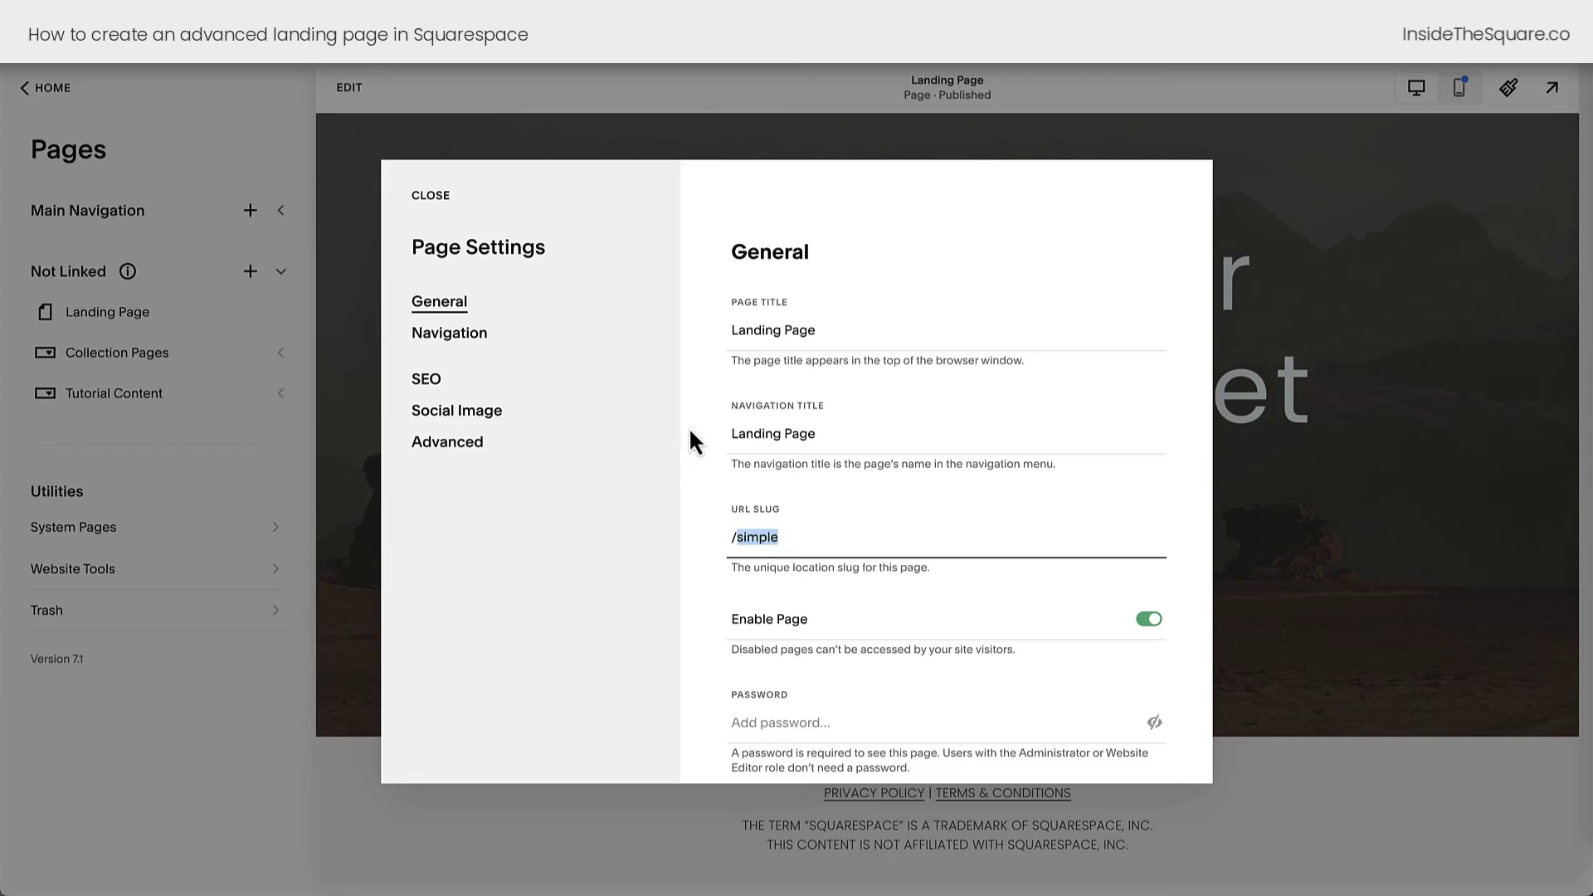
pyautogui.click(498, 346)
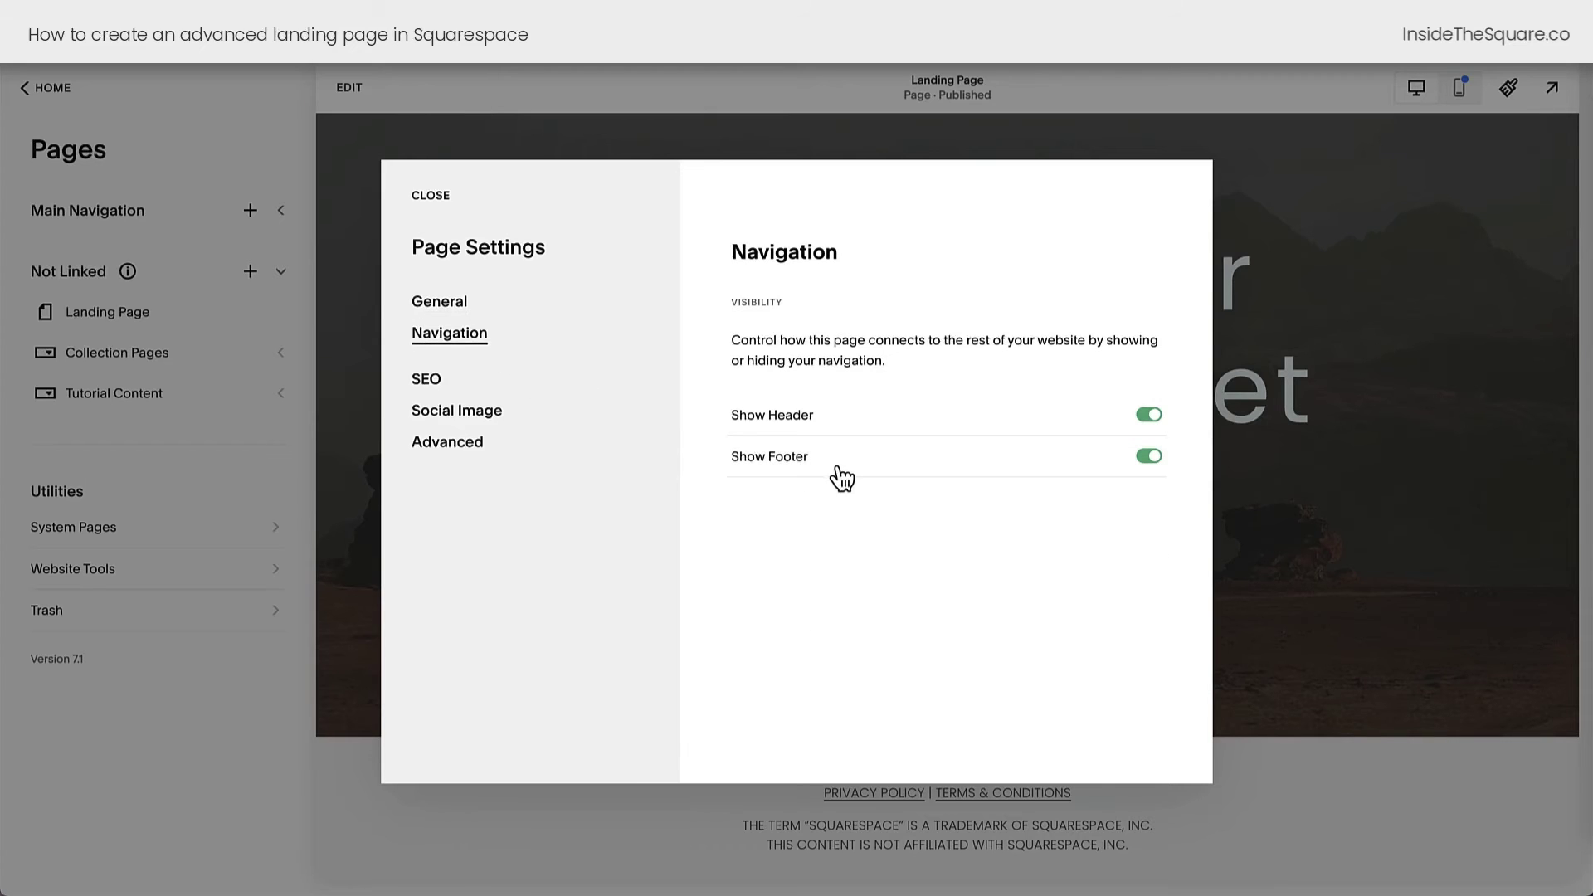
pyautogui.click(855, 423)
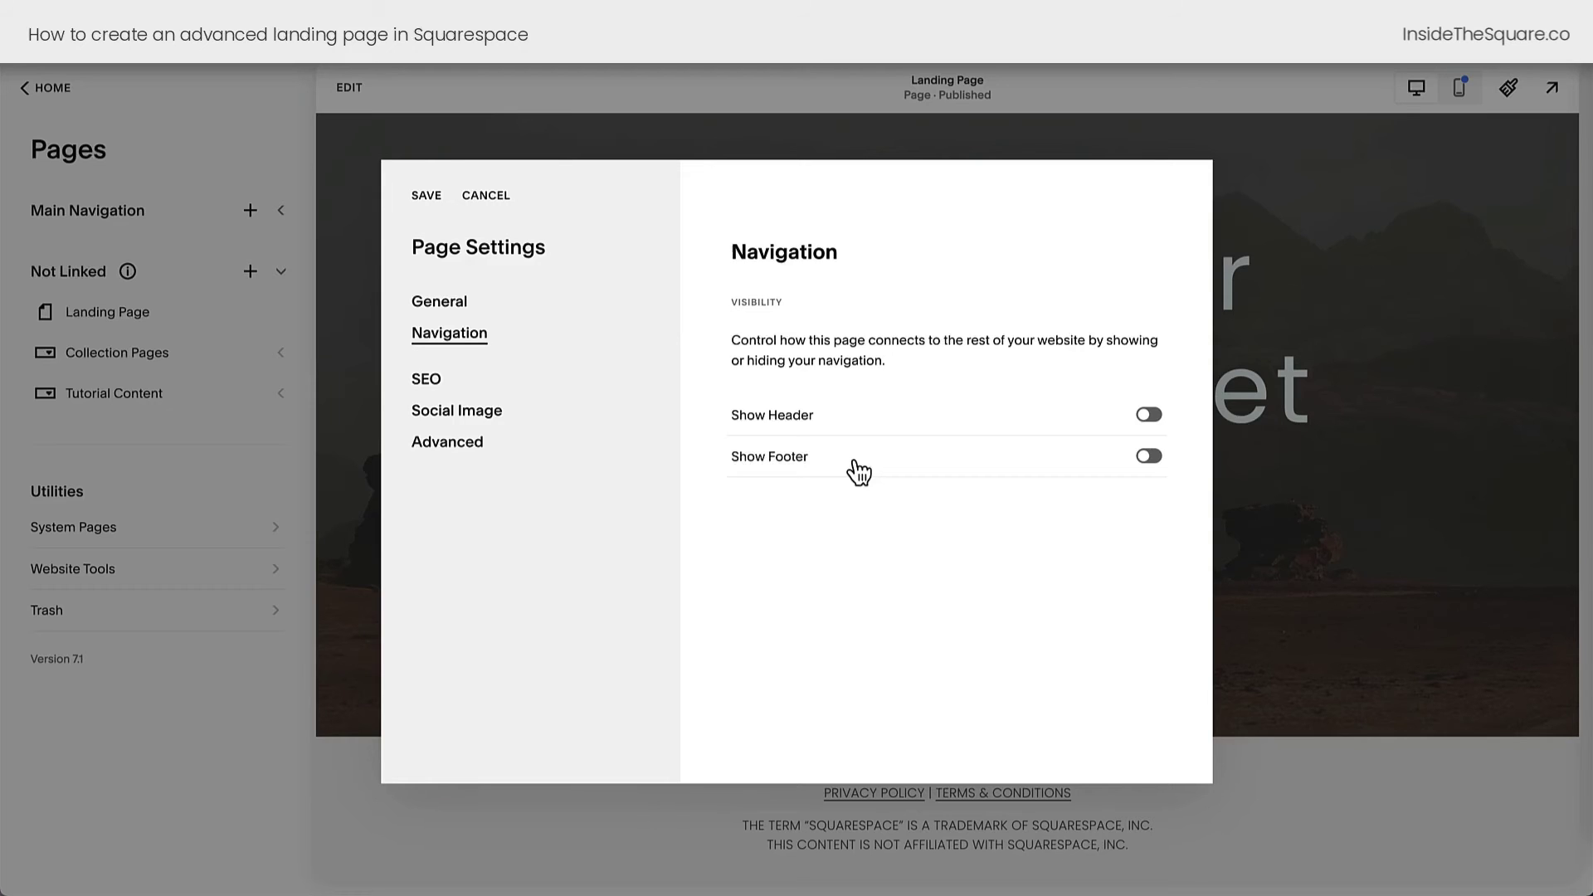
pyautogui.click(501, 379)
pyautogui.scroll(-1, 913, 508)
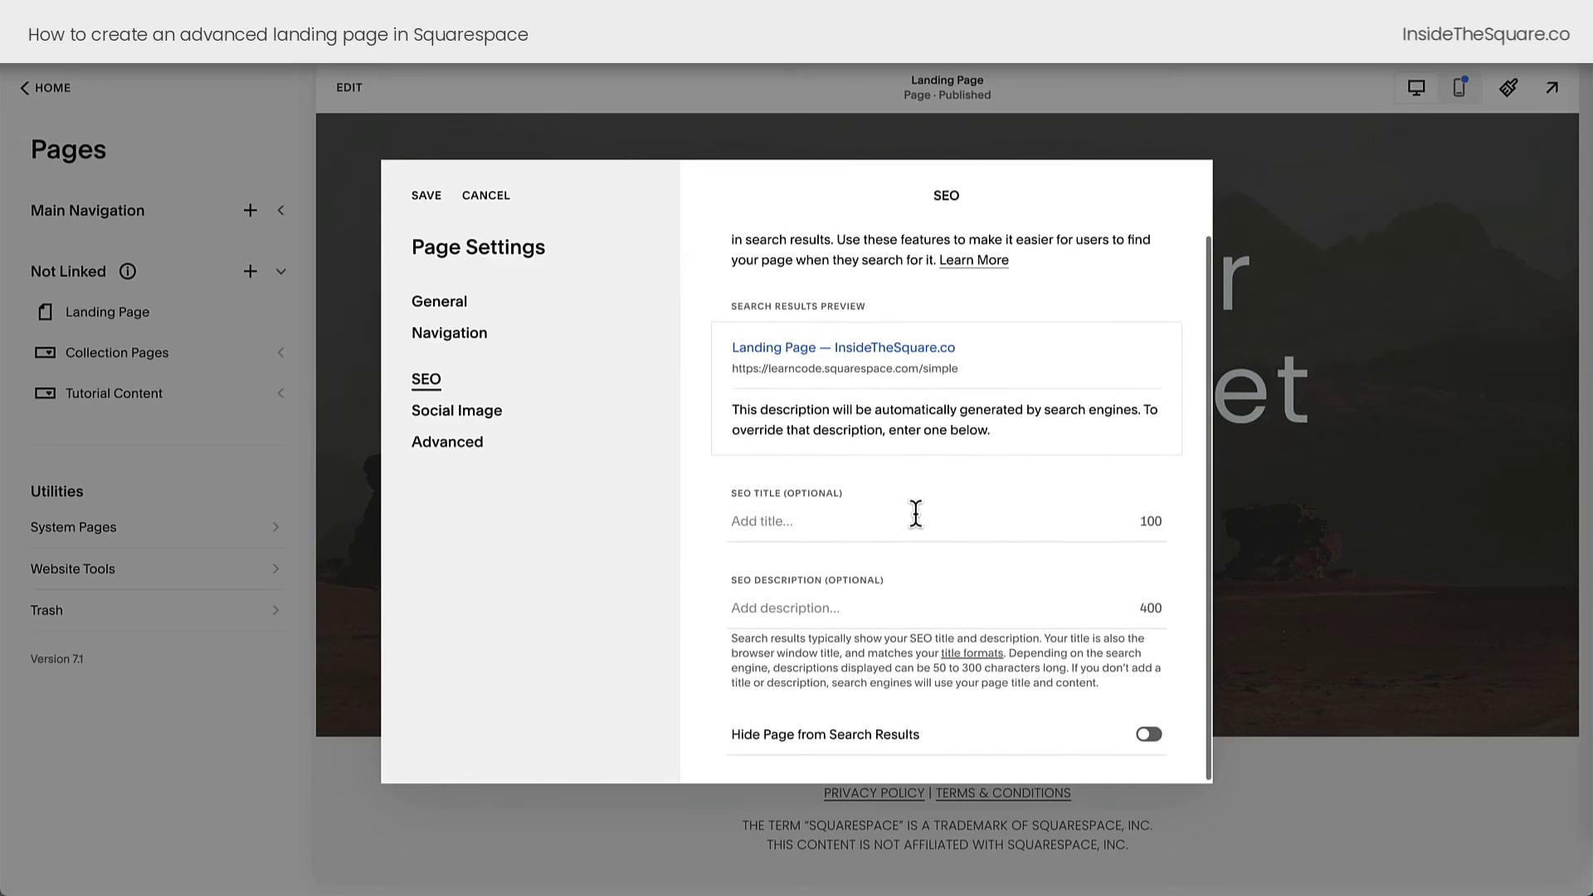
pyautogui.click(507, 419)
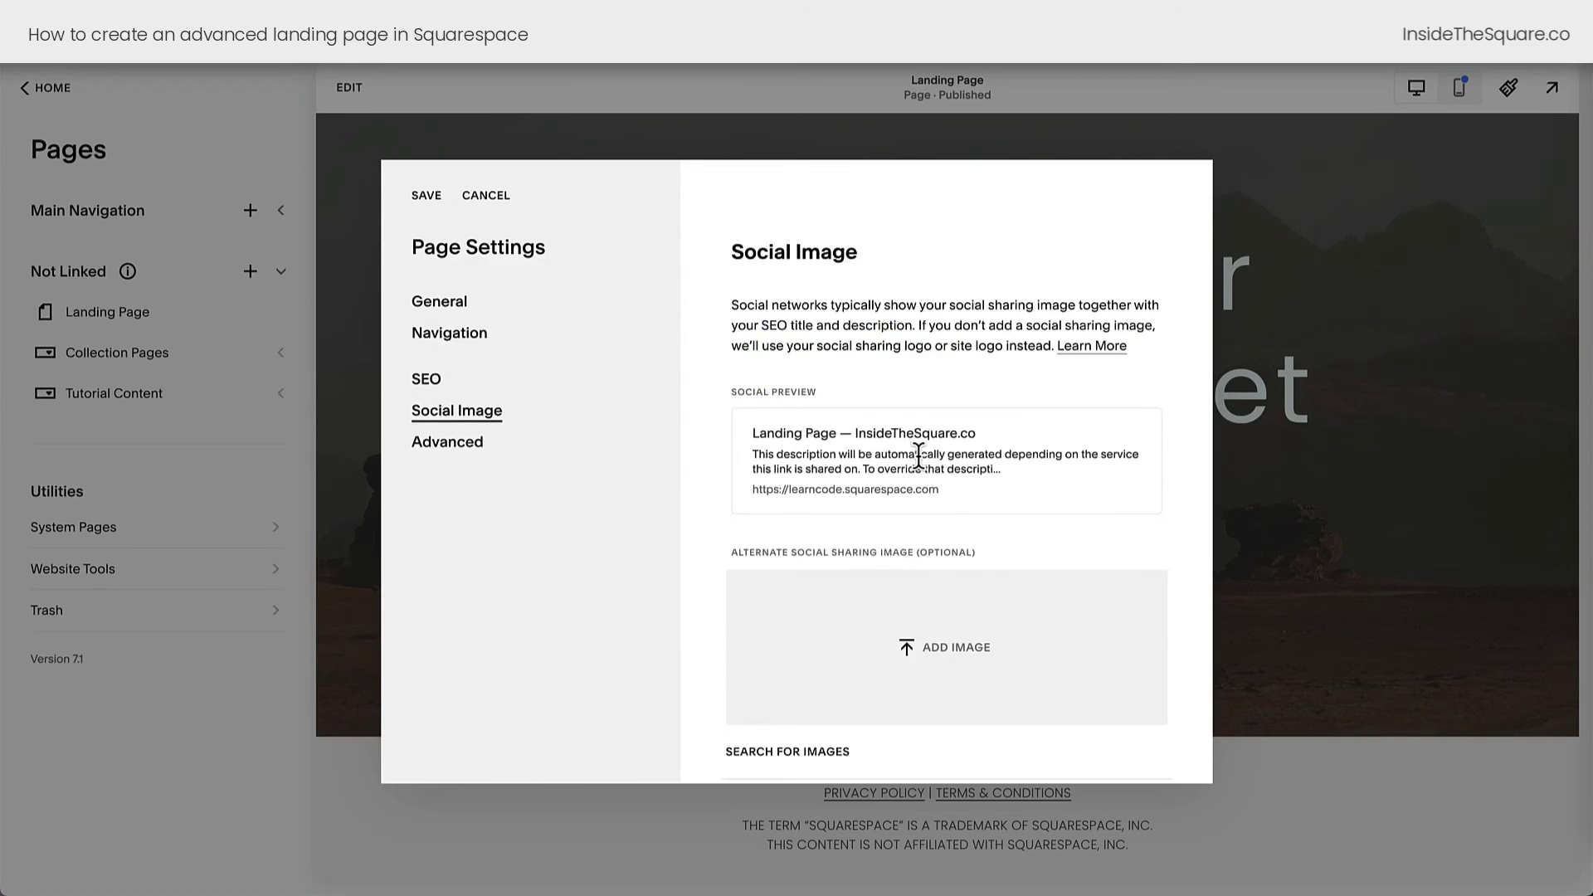
pyautogui.scroll(-1, 919, 455)
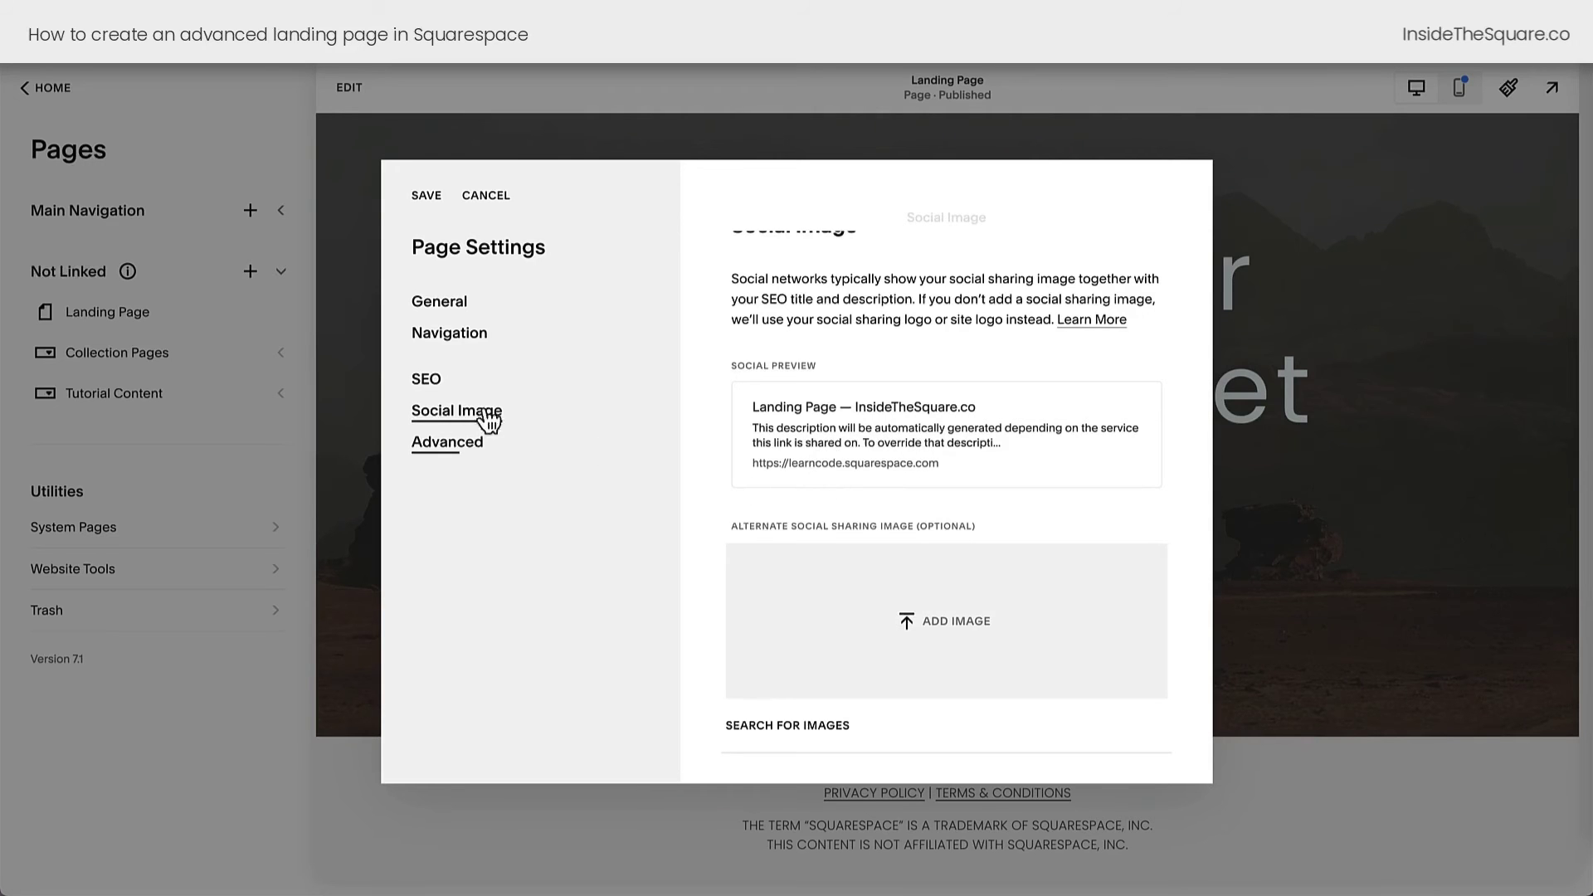
pyautogui.click(466, 387)
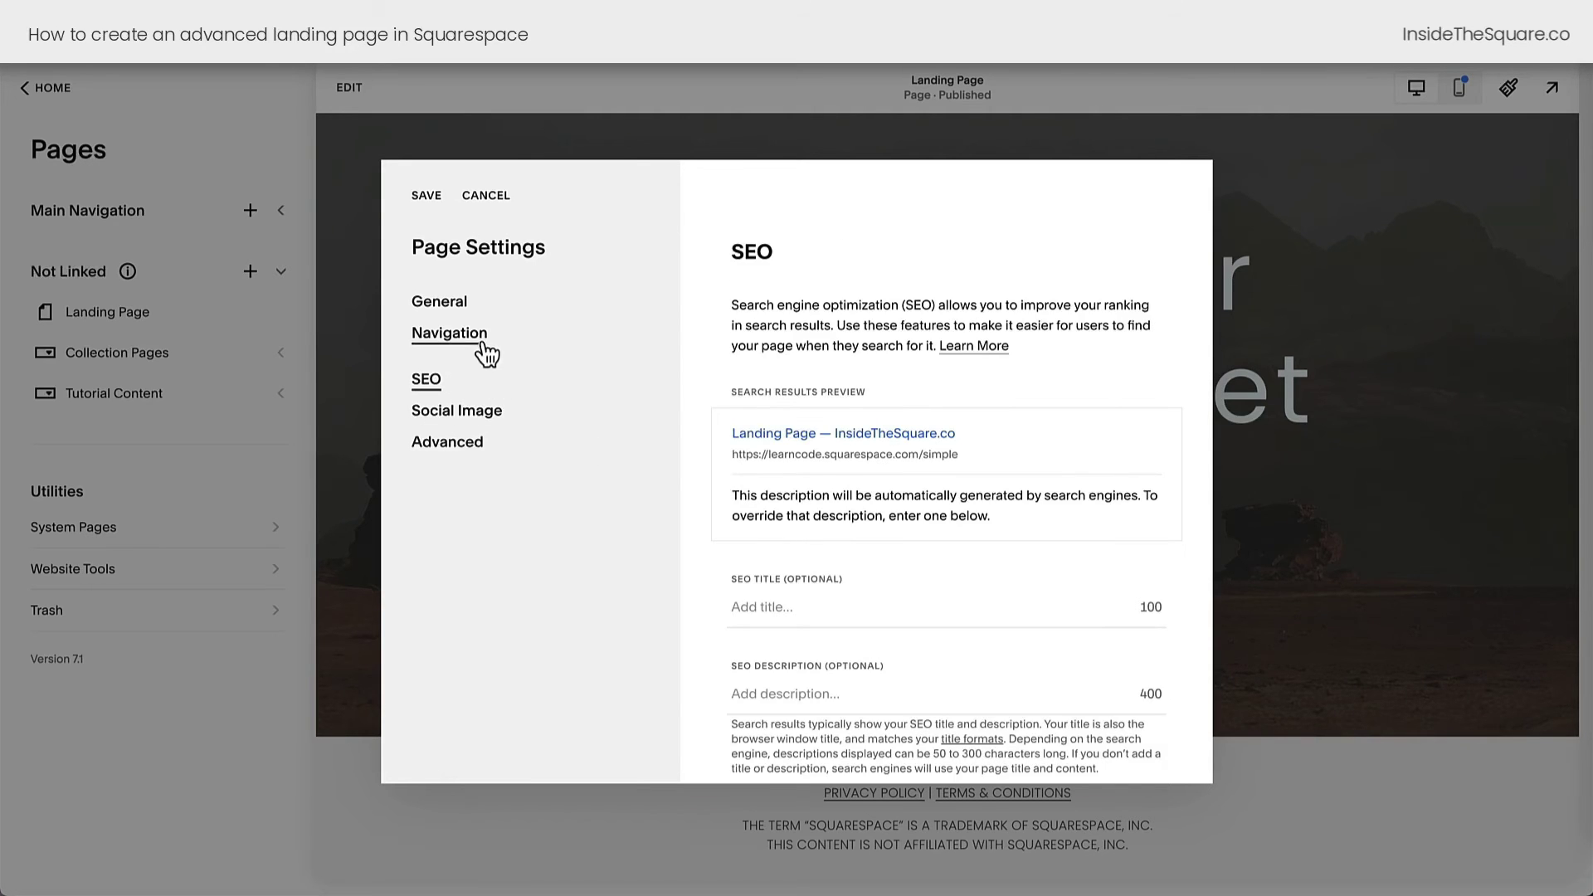
pyautogui.click(486, 341)
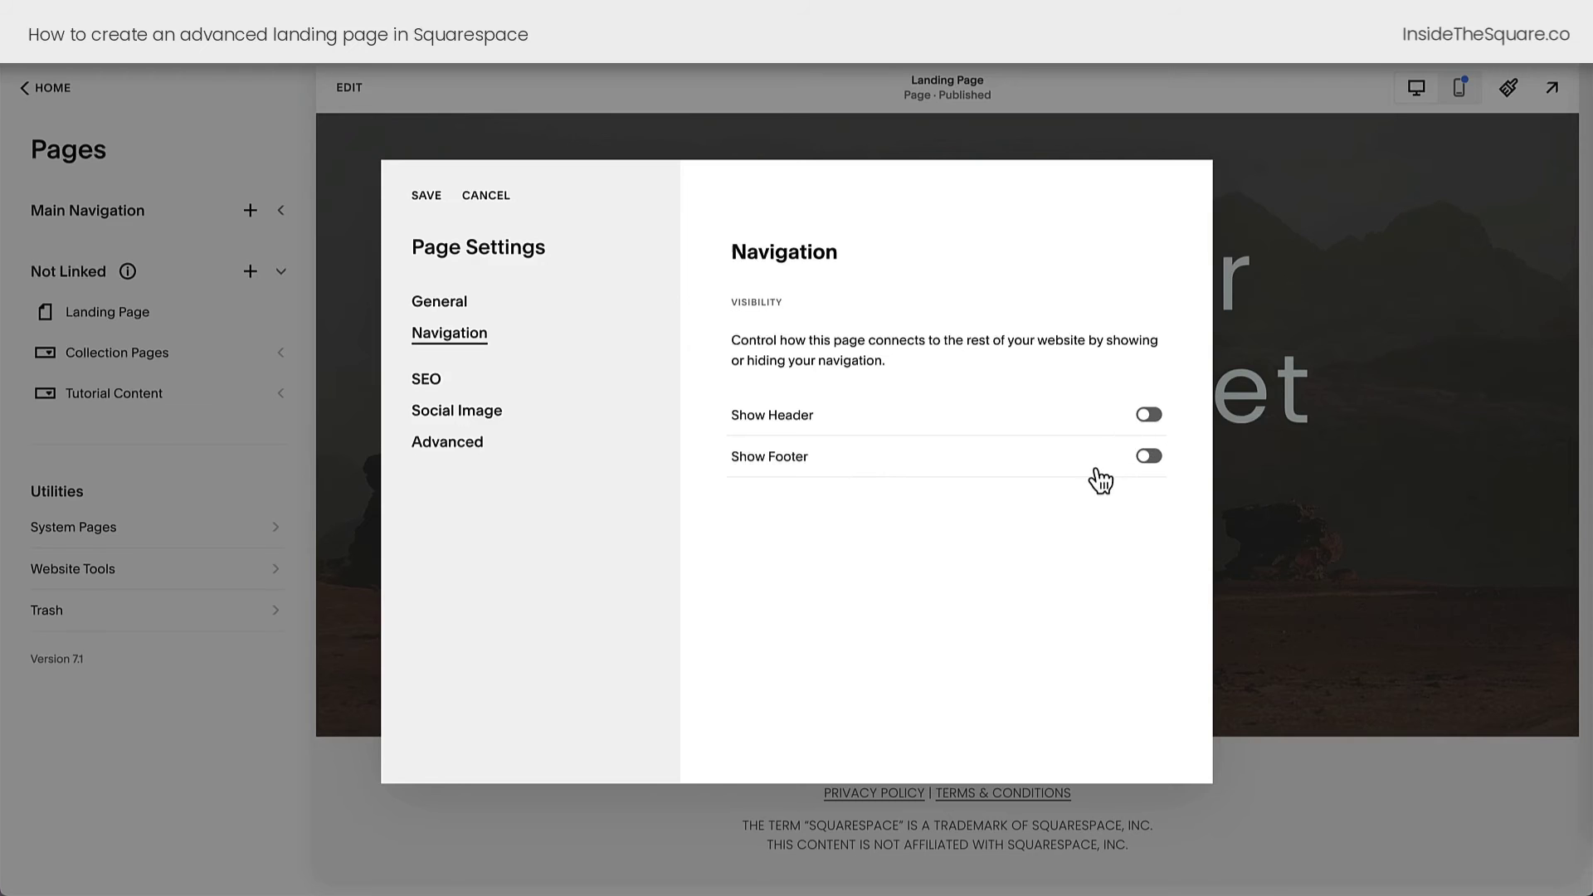
pyautogui.click(427, 196)
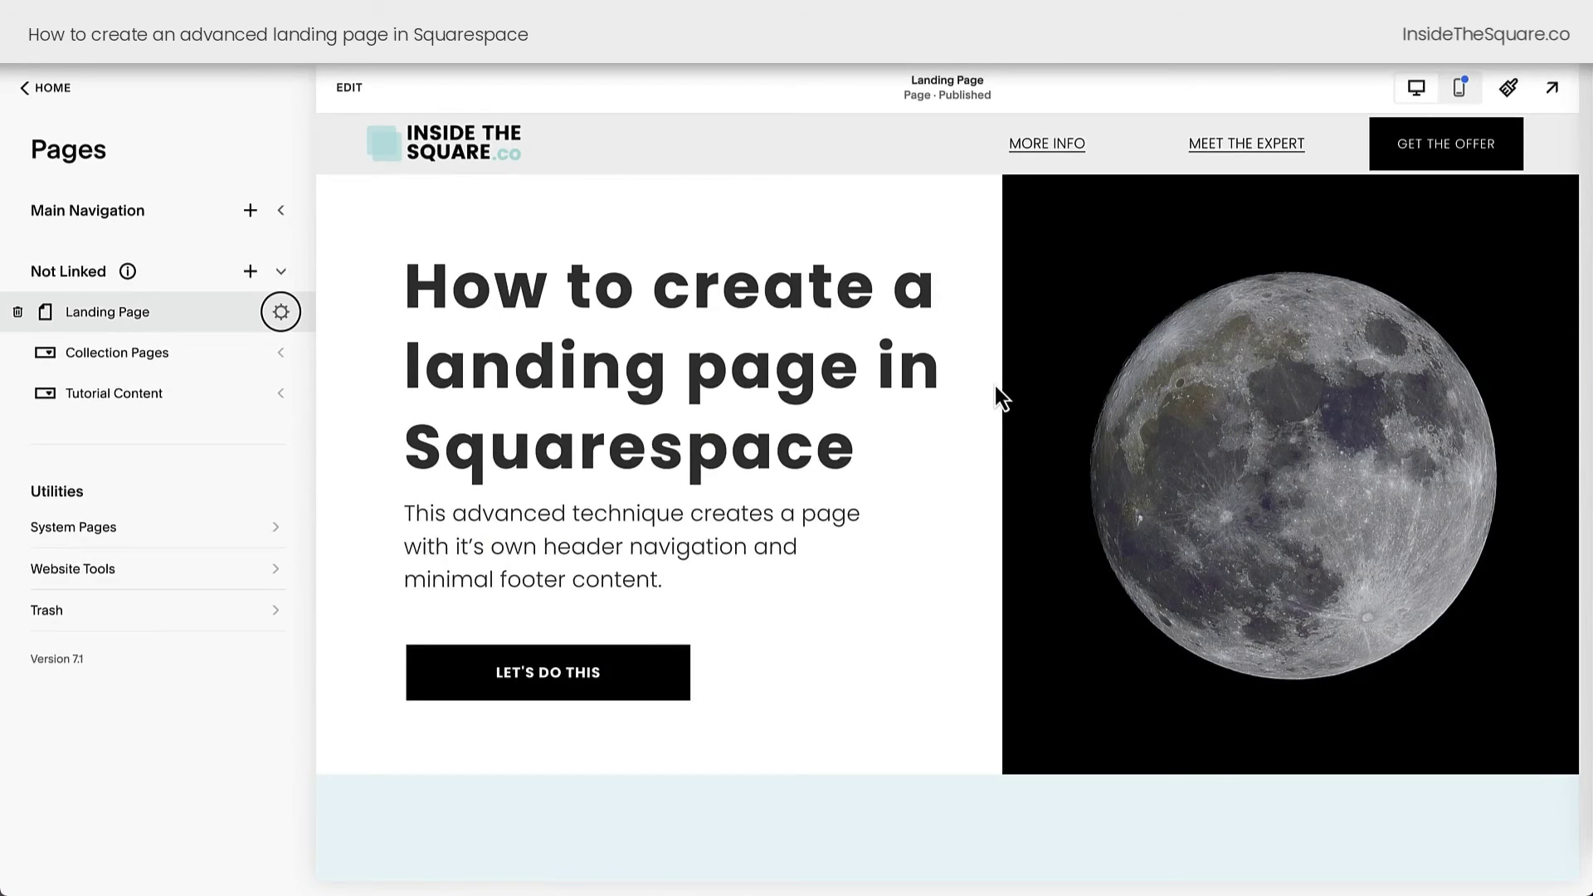
# Test the MORE INFO, MEET THE EXPERT and GET THE OFFER header links jump to their sections
pyautogui.click(1060, 149)
pyautogui.scroll(8, 1068, 171)
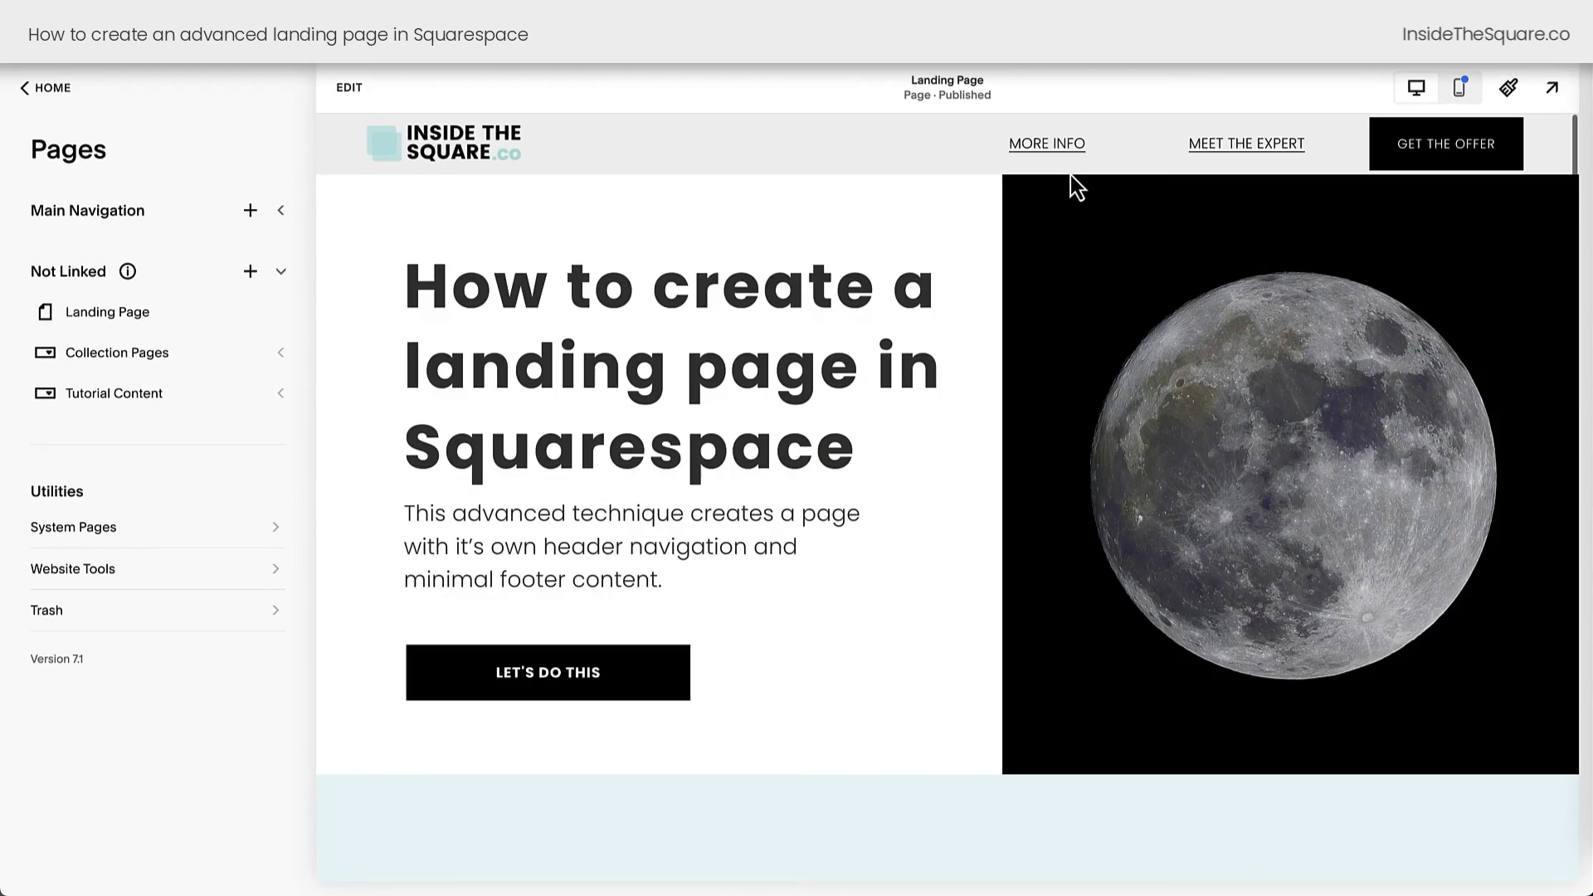
pyautogui.click(1270, 148)
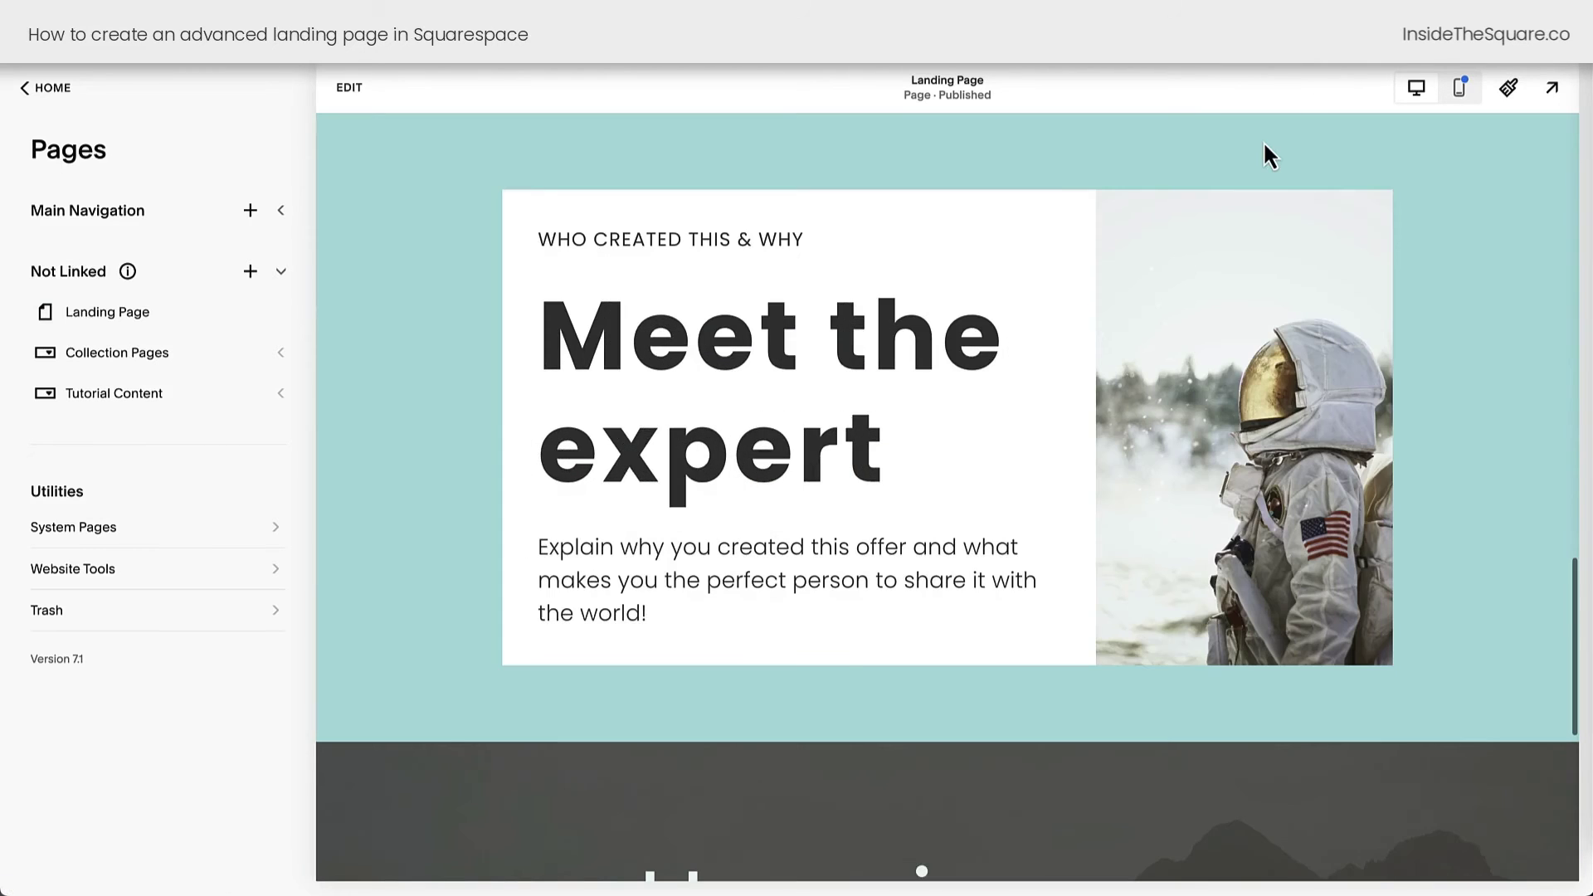
pyautogui.scroll(10, 1267, 153)
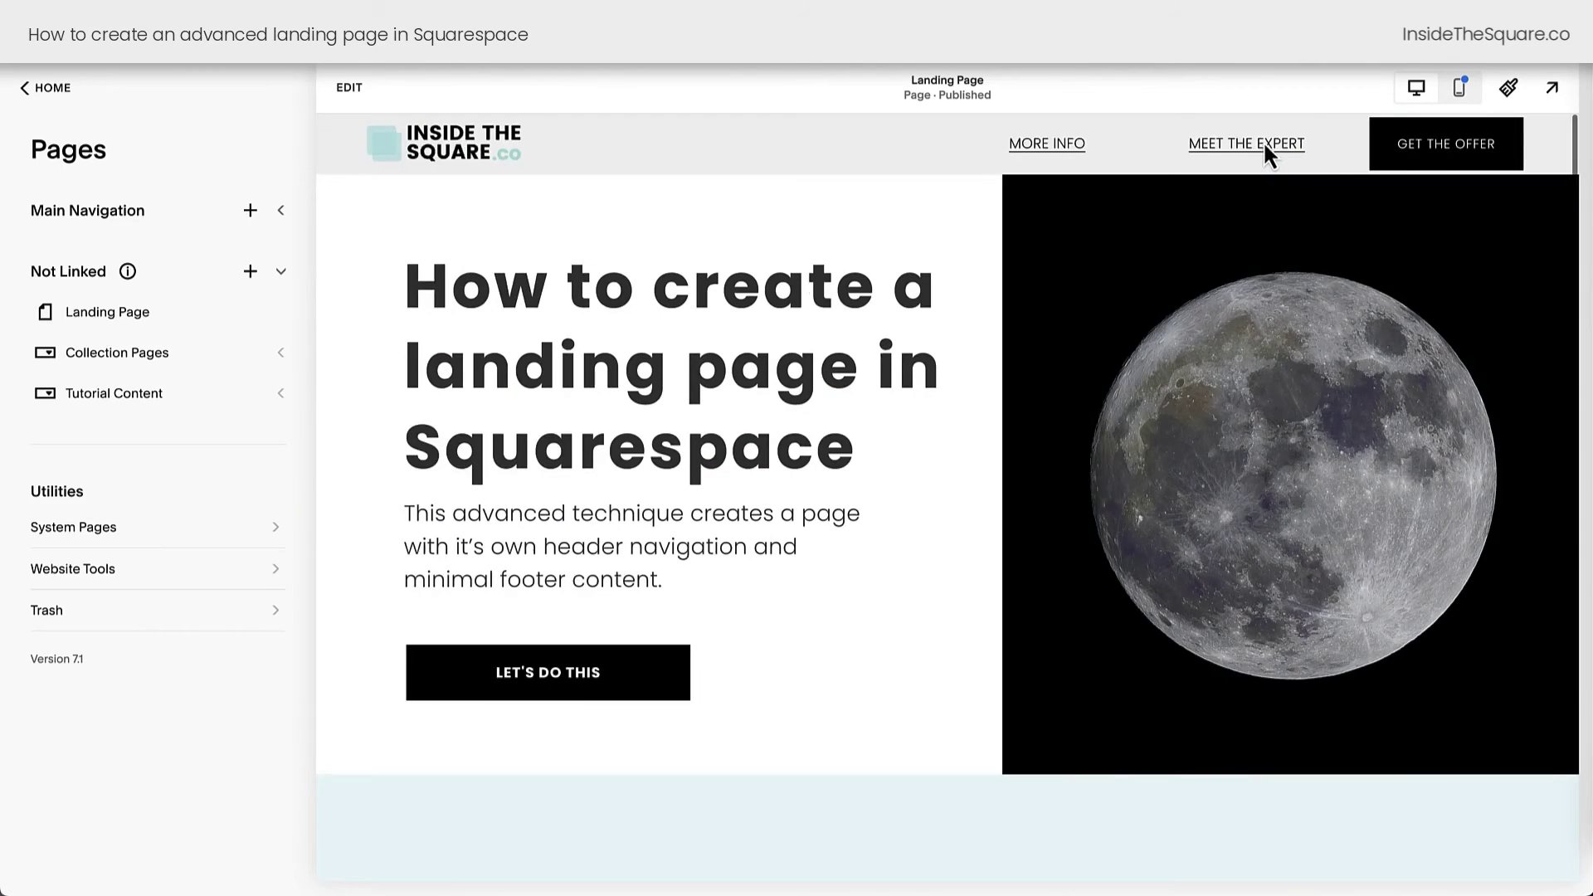
pyautogui.click(1448, 146)
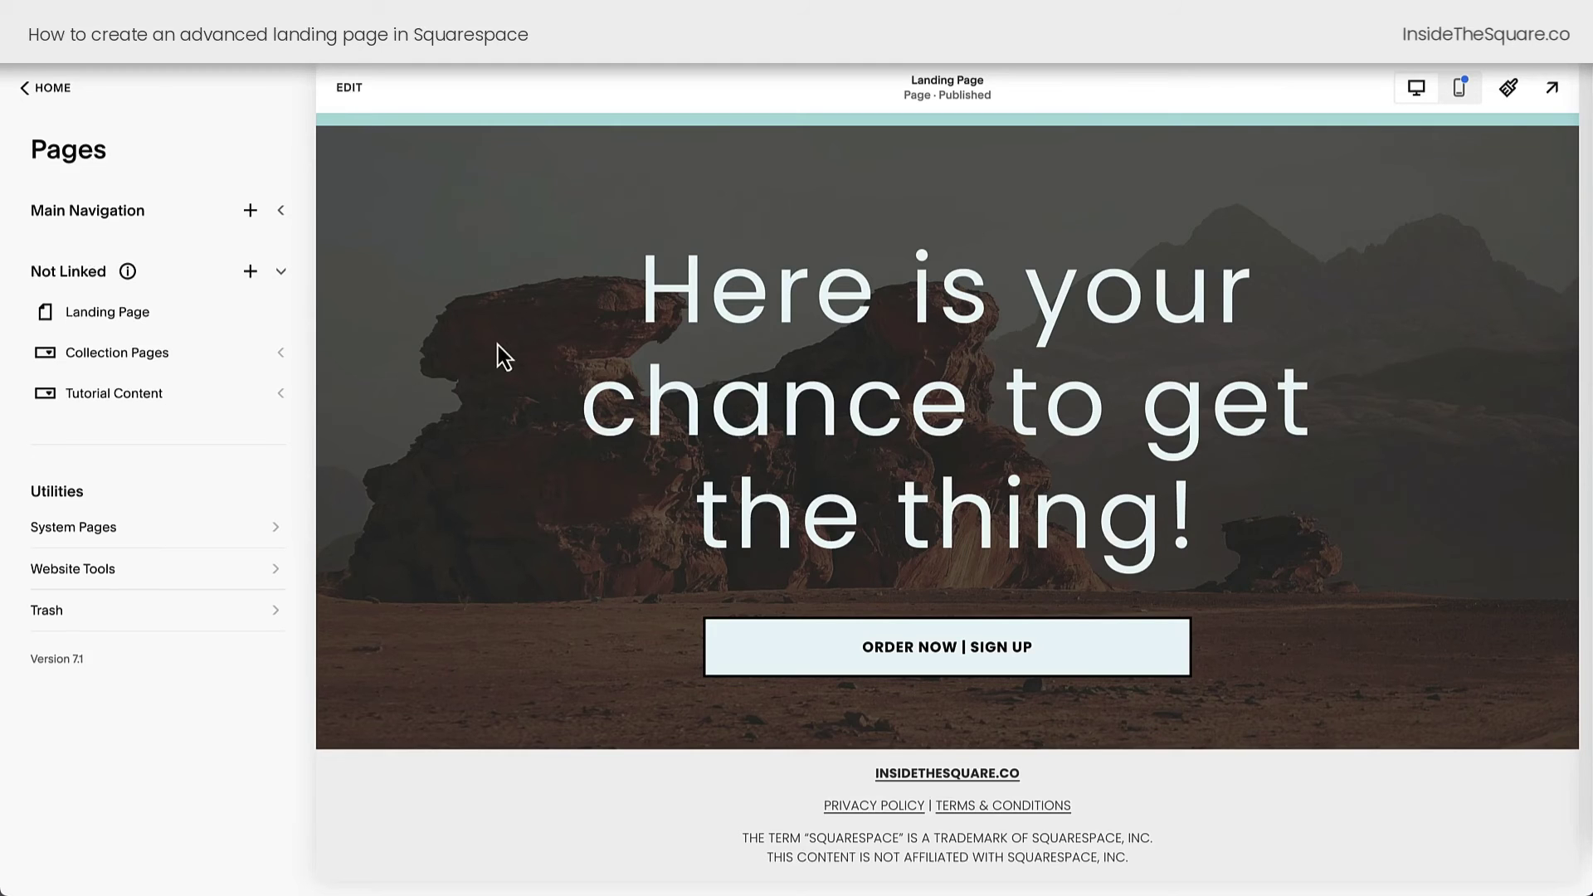
# Paste the prepared style block into the Landing Page's Page Header Code Injection
pyautogui.click(281, 316)
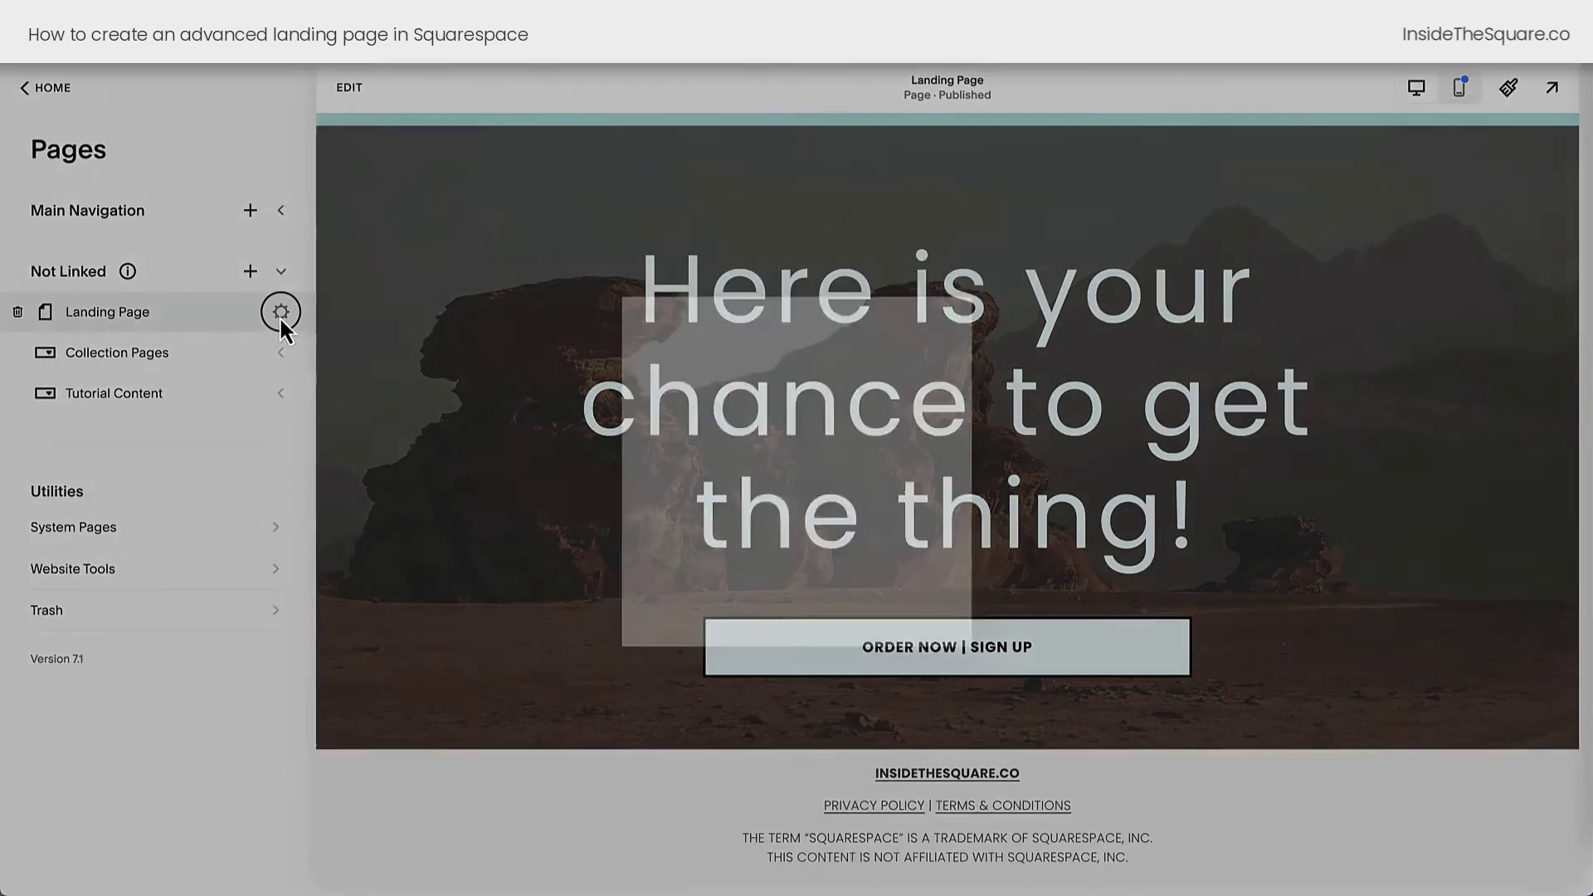
pyautogui.click(456, 448)
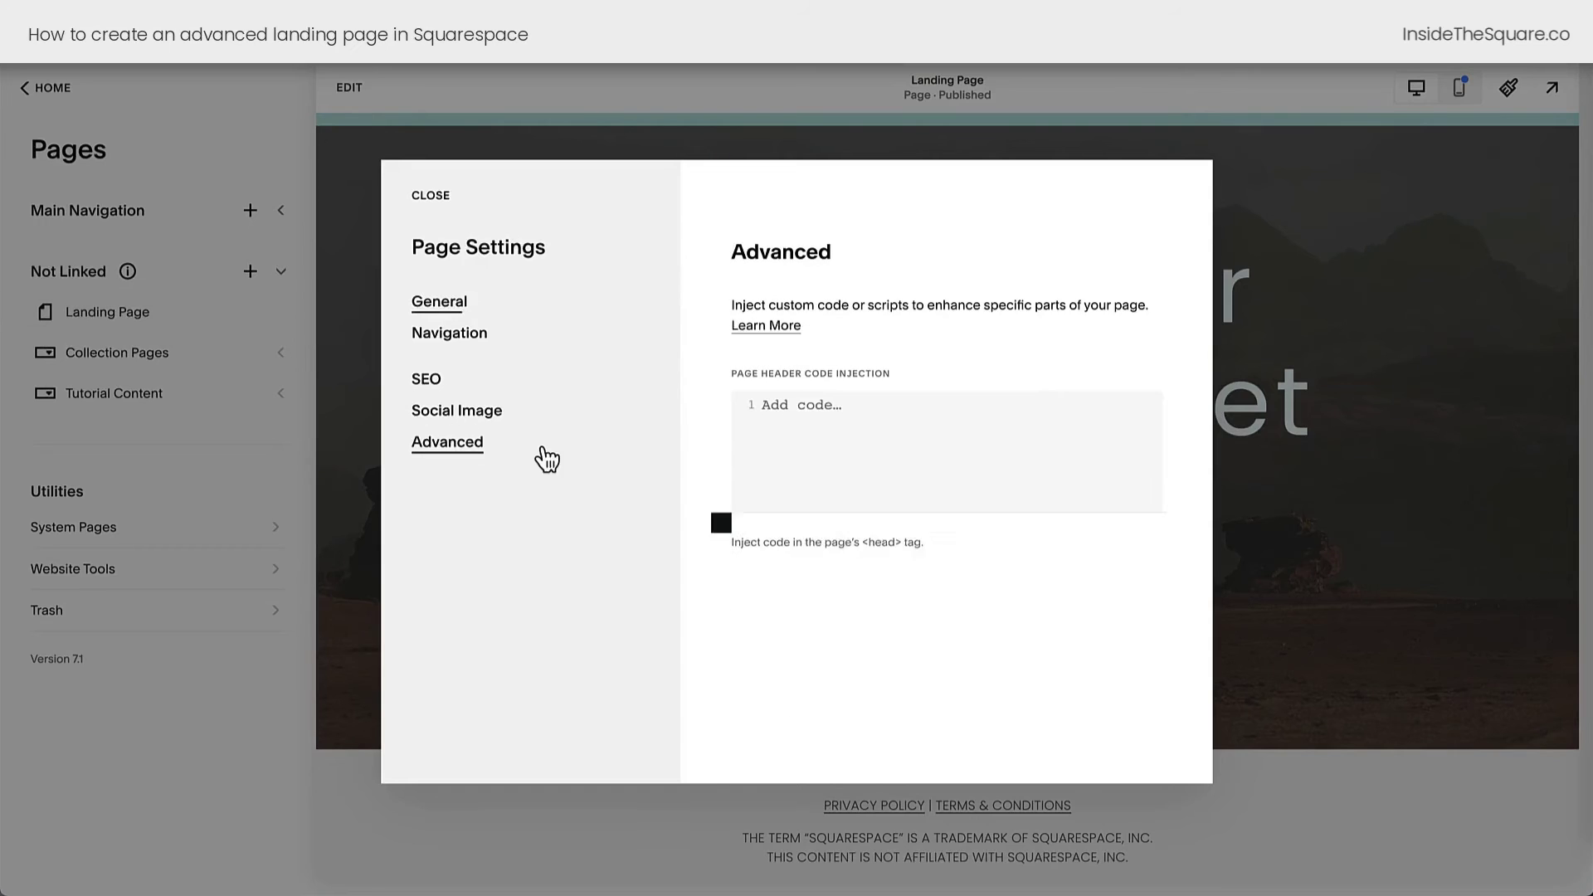
pyautogui.click(841, 410)
pyautogui.write('<style>   a {   text-decoration:none!important }   html {   scroll-behavior:smooth } </style>')
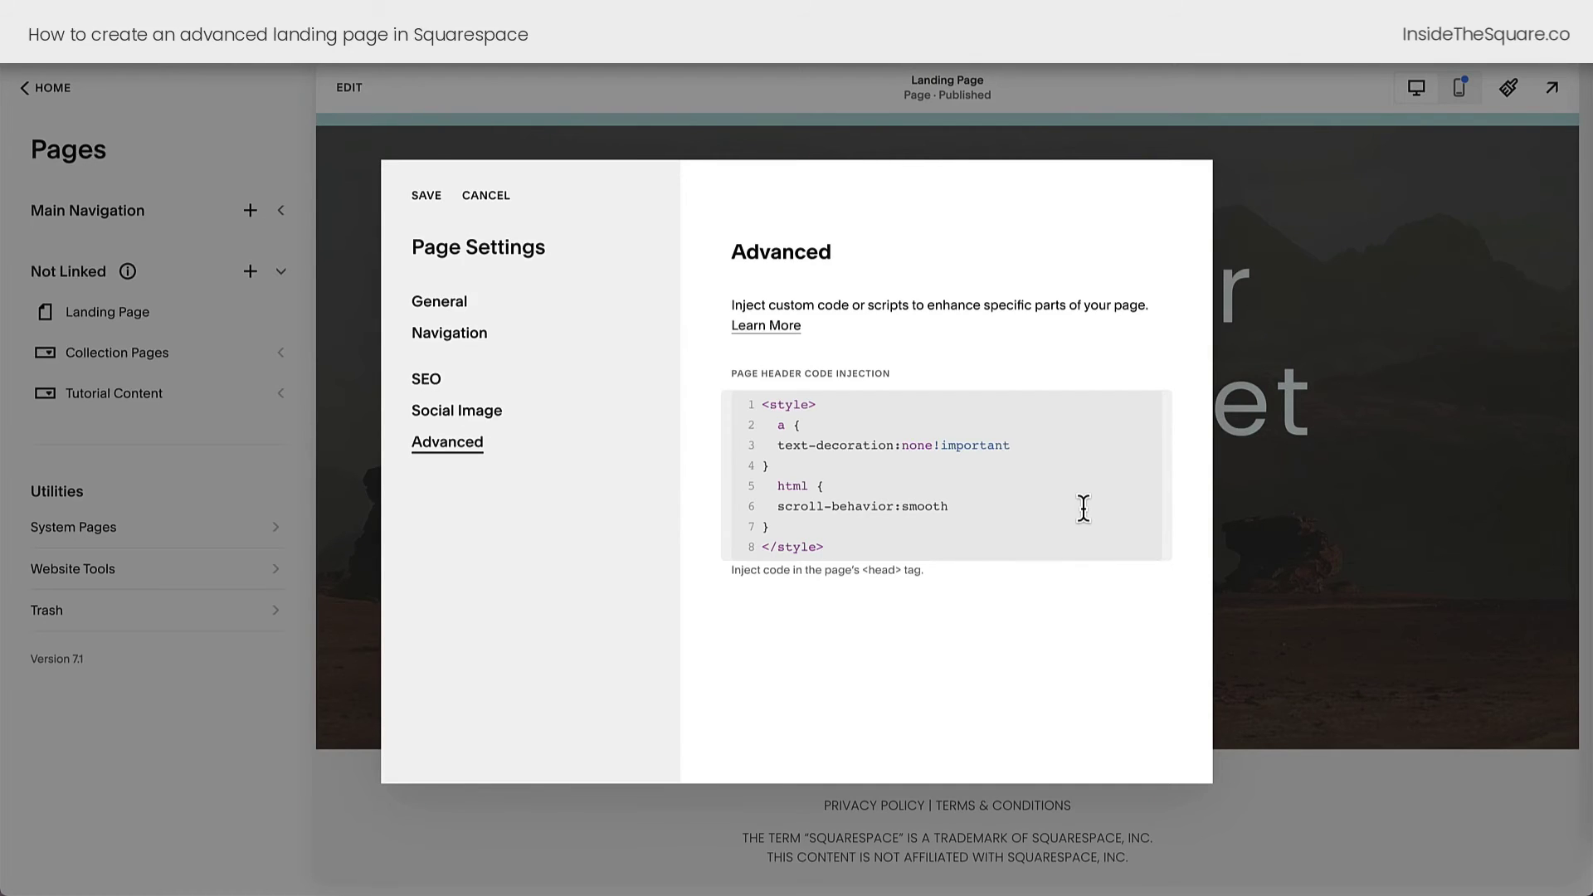
# Review the no-underline and smooth-scroll CSS rules, then save the page settings
pyautogui.click(816, 404)
pyautogui.click(829, 552)
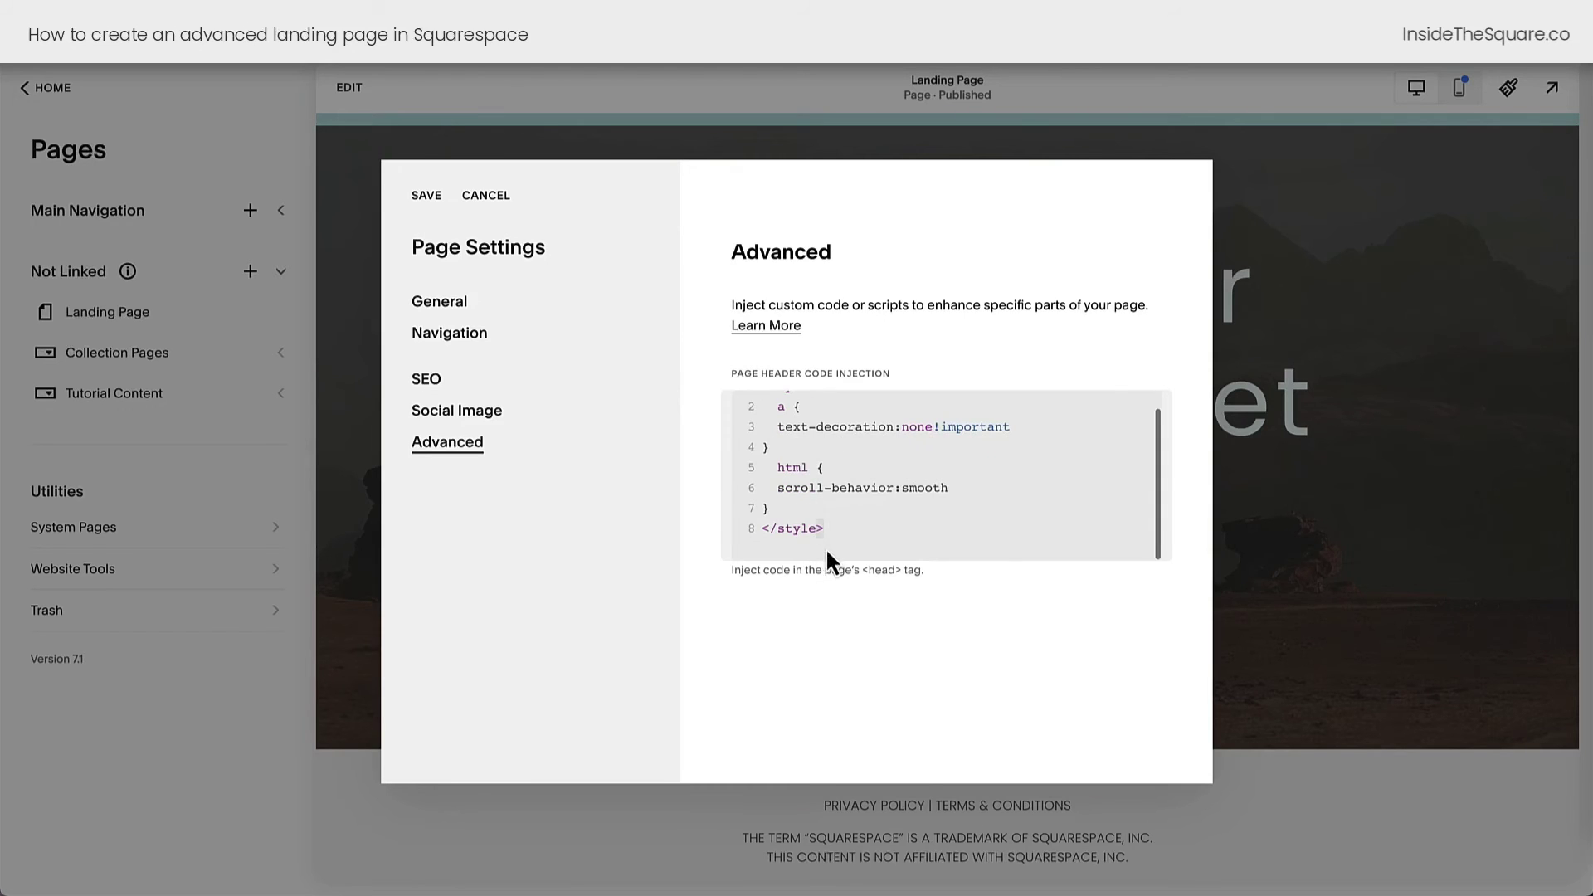
pyautogui.scroll(1, 850, 523)
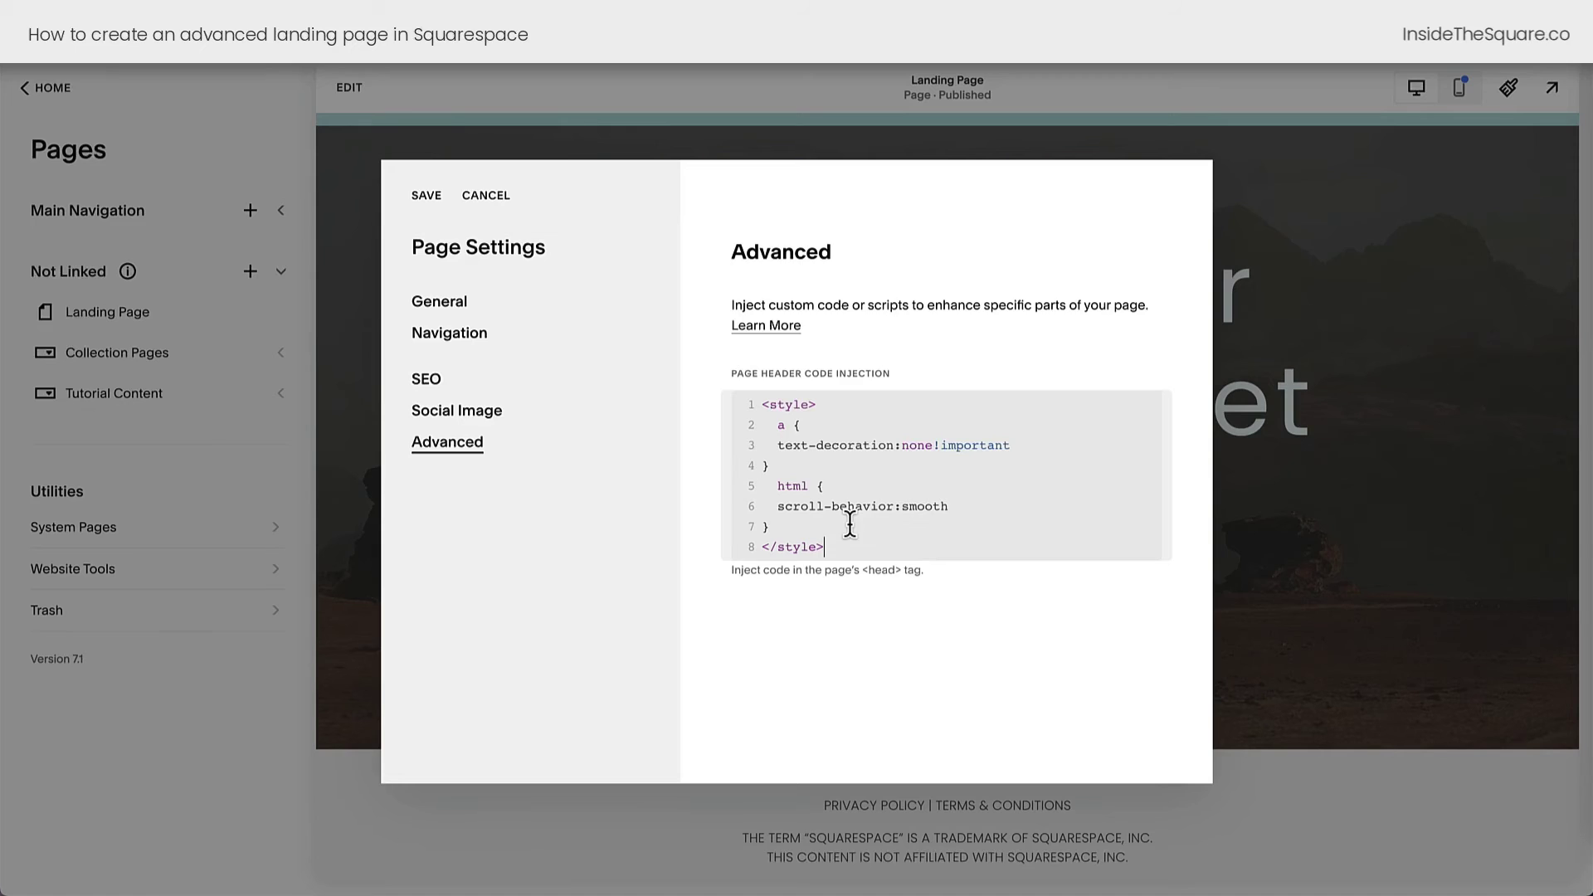
pyautogui.moveTo(760, 422); pyautogui.dragTo(788, 470)
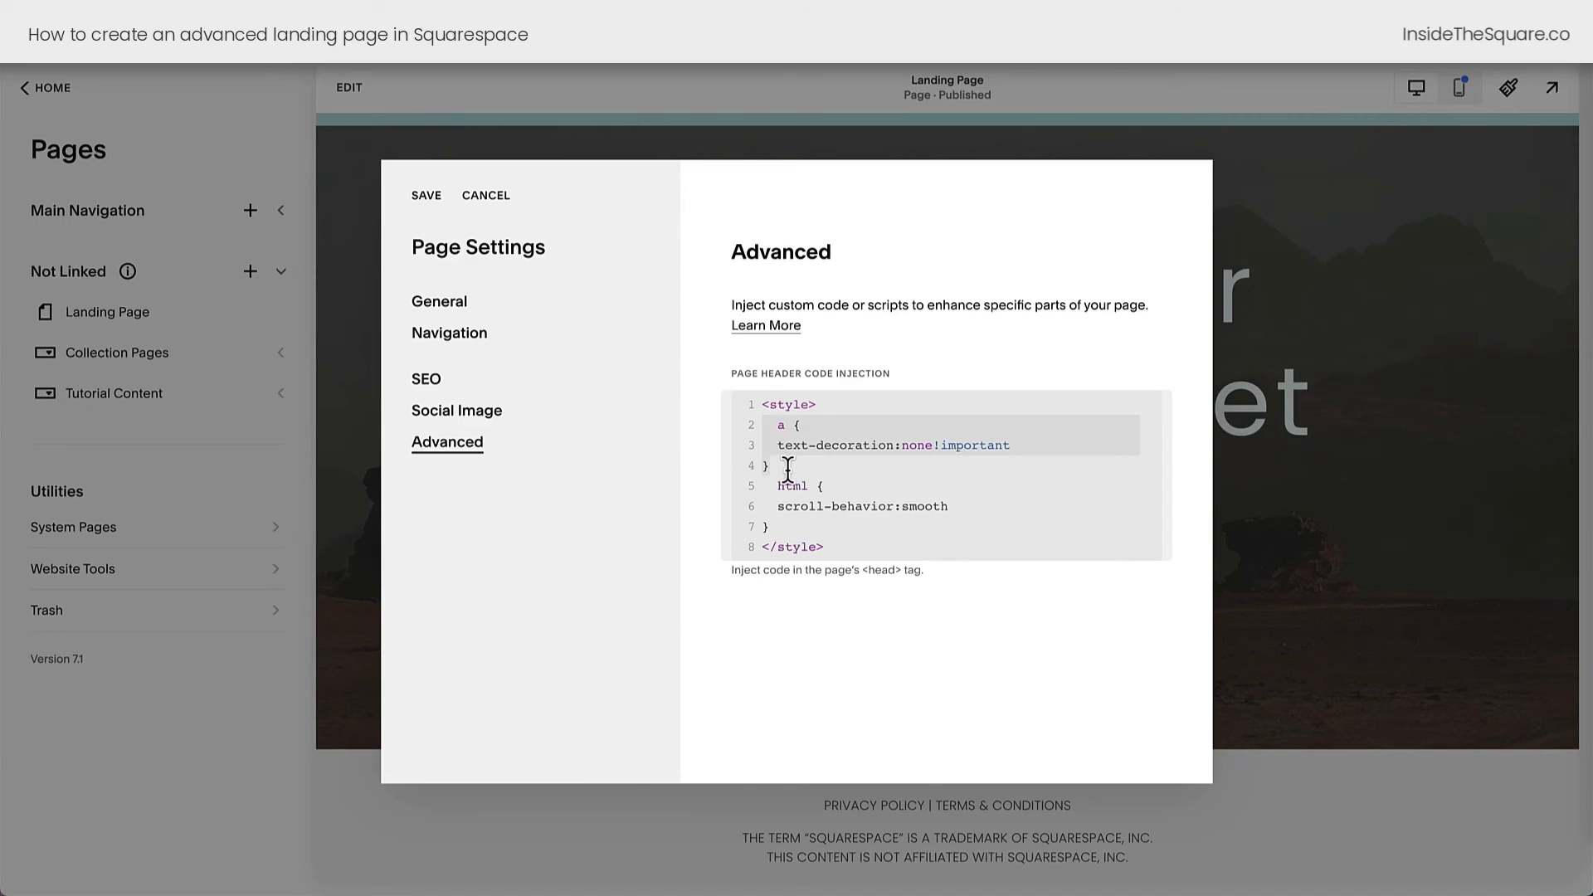
pyautogui.click(764, 490)
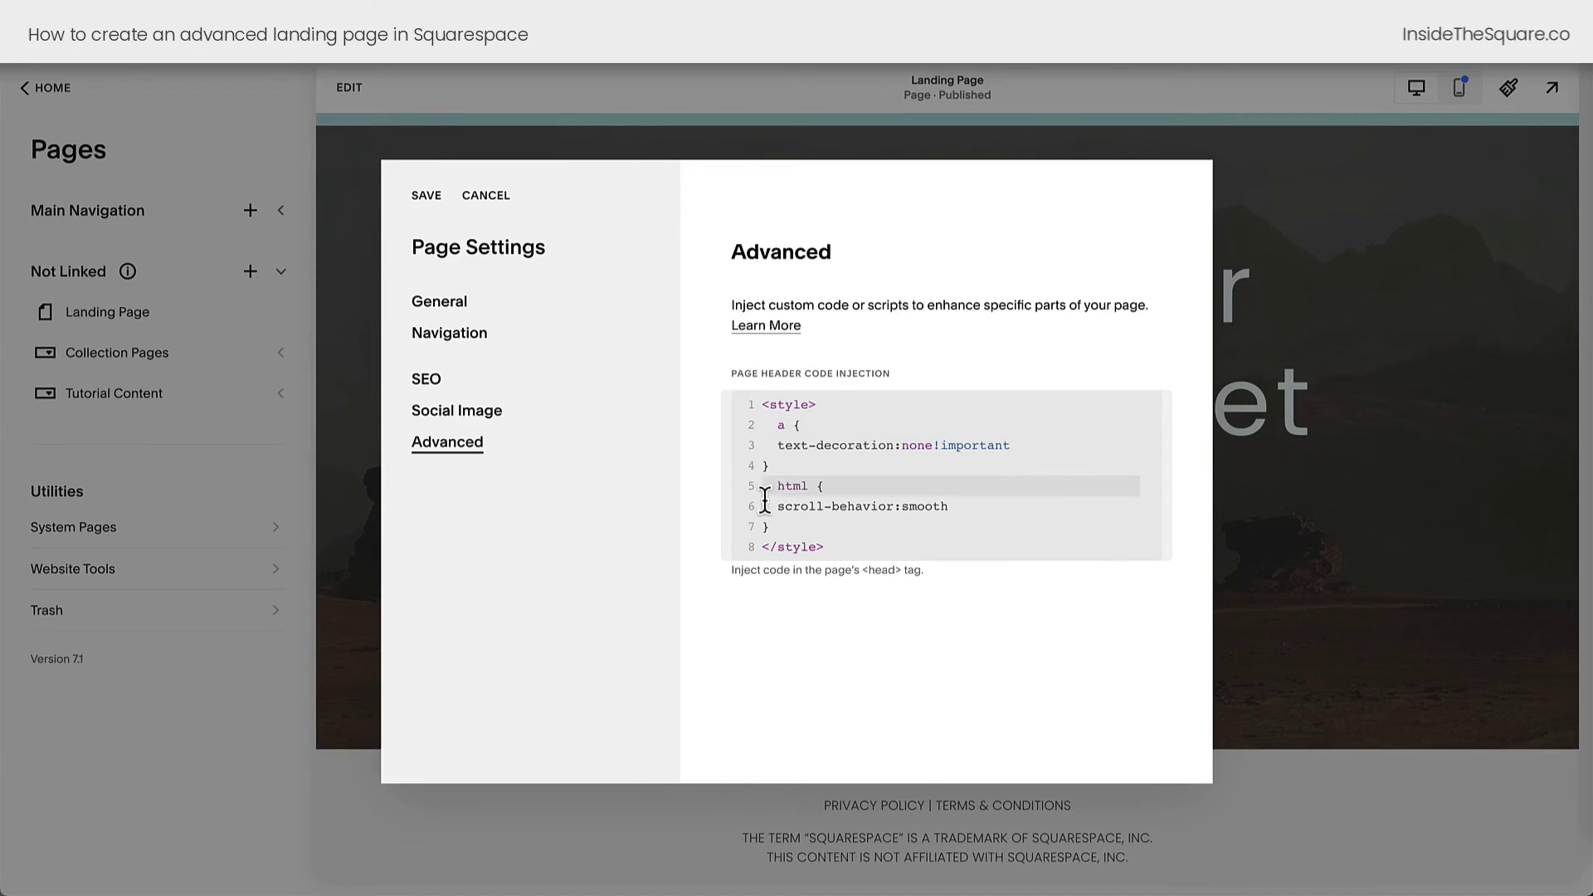
pyautogui.click(929, 524)
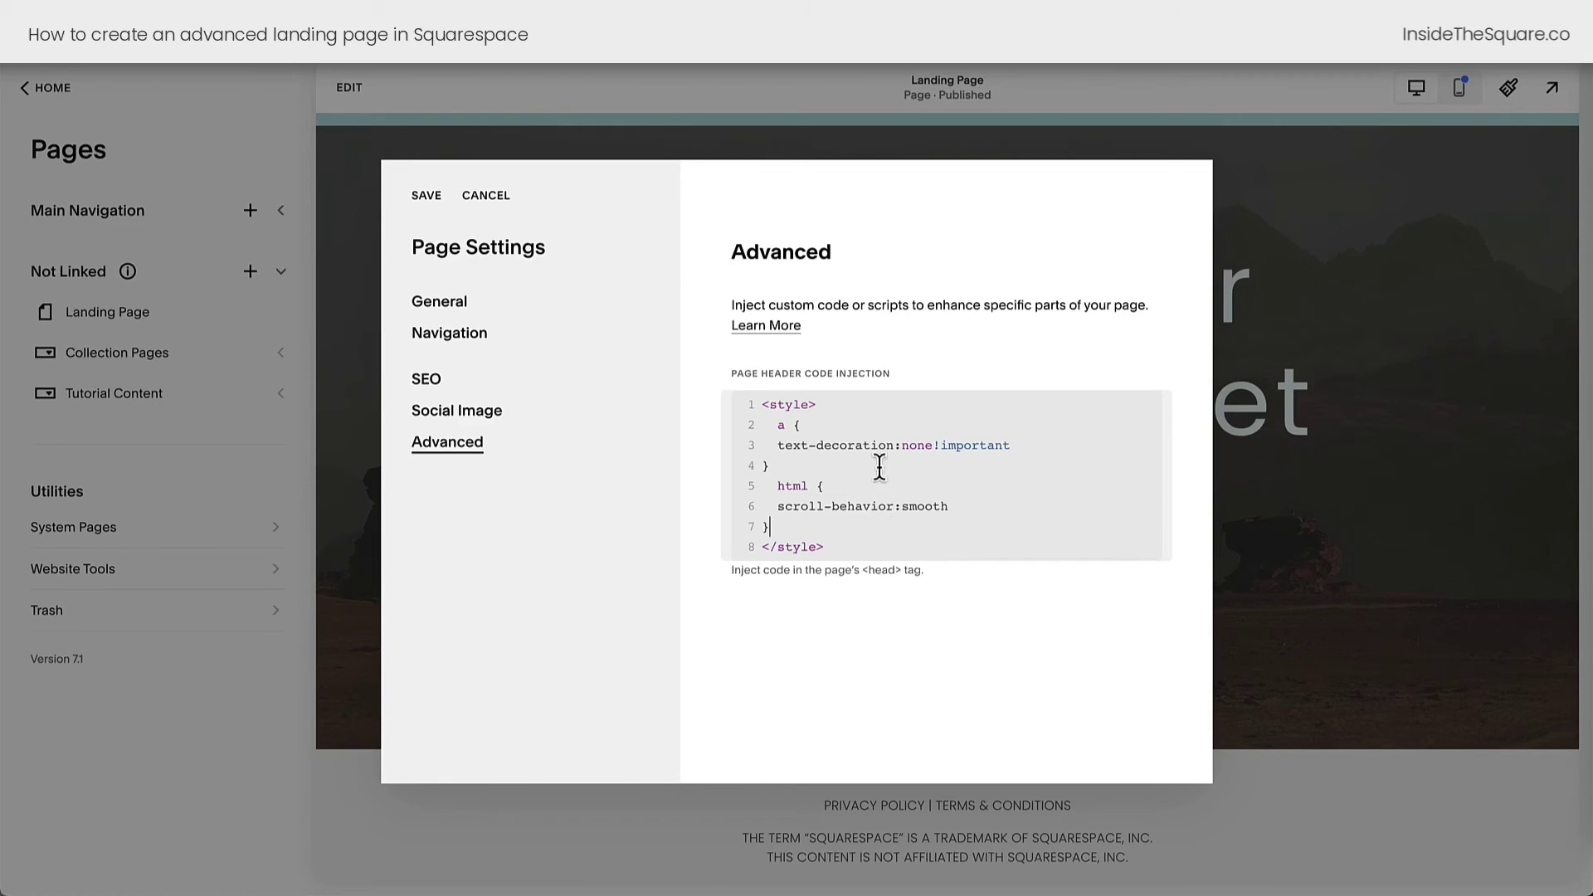
pyautogui.click(449, 227)
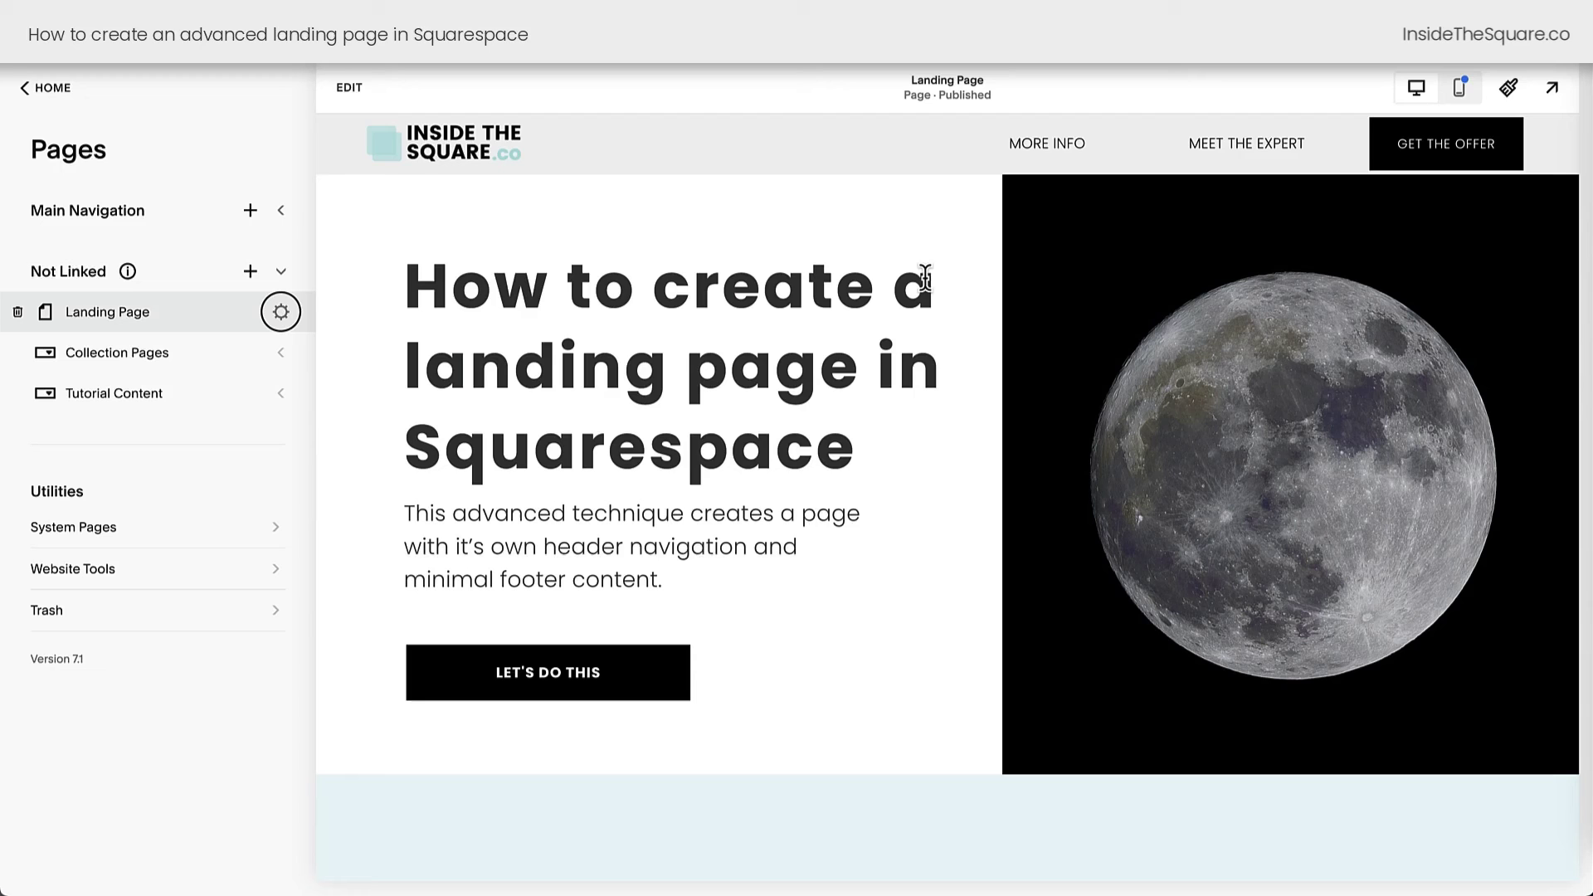
# Test MORE INFO, MEET THE EXPERT and GET THE OFFER links for smooth, underline-free scrolling
pyautogui.scroll(-10, 926, 278)
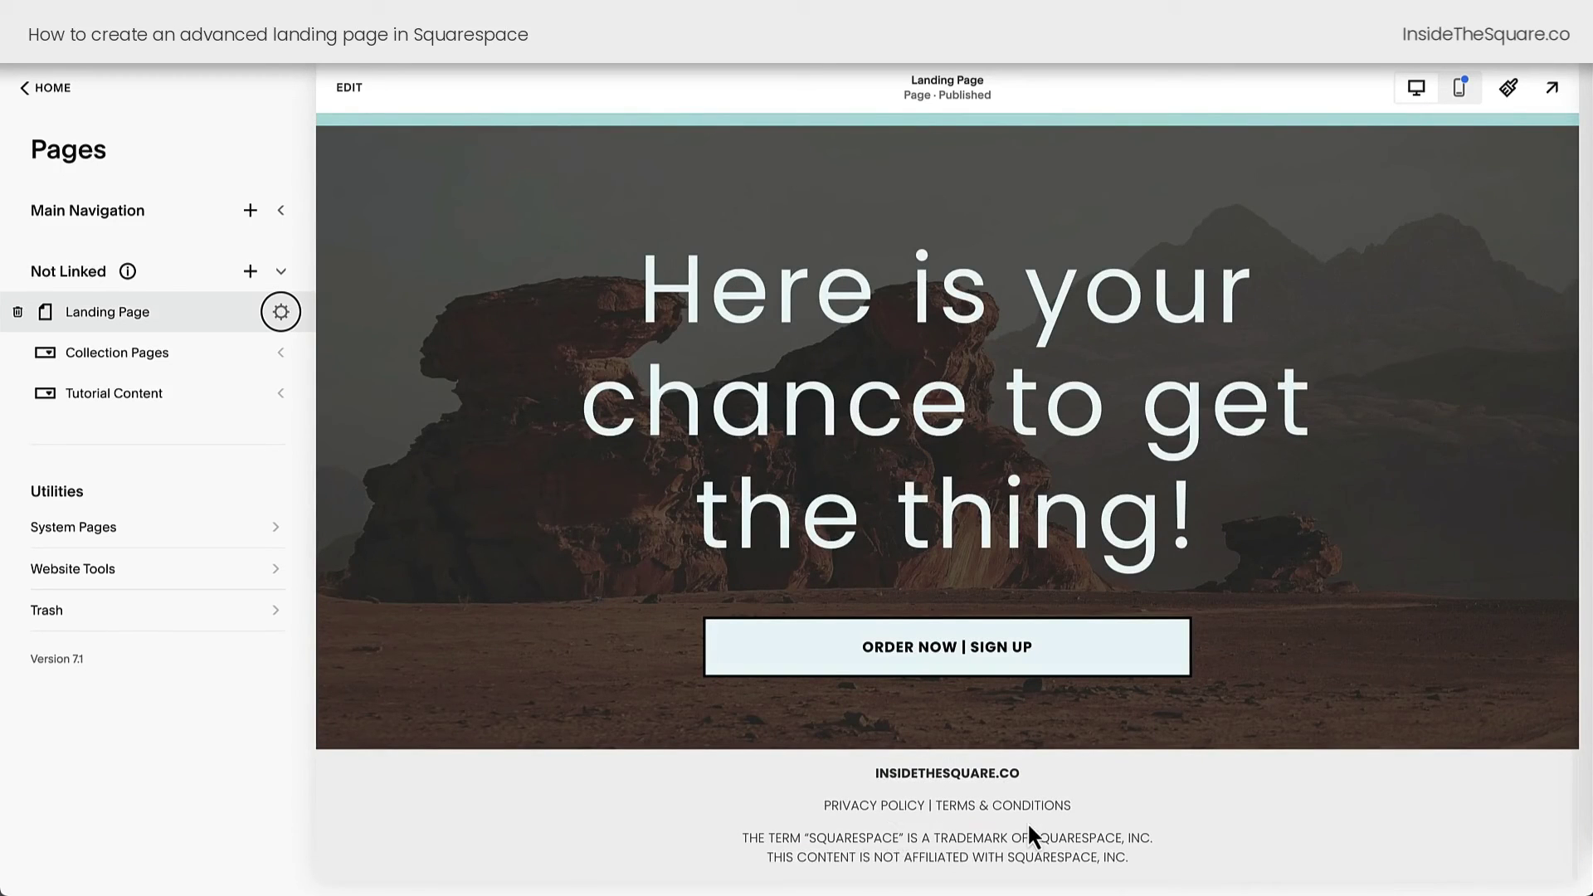
pyautogui.scroll(10, 1125, 797)
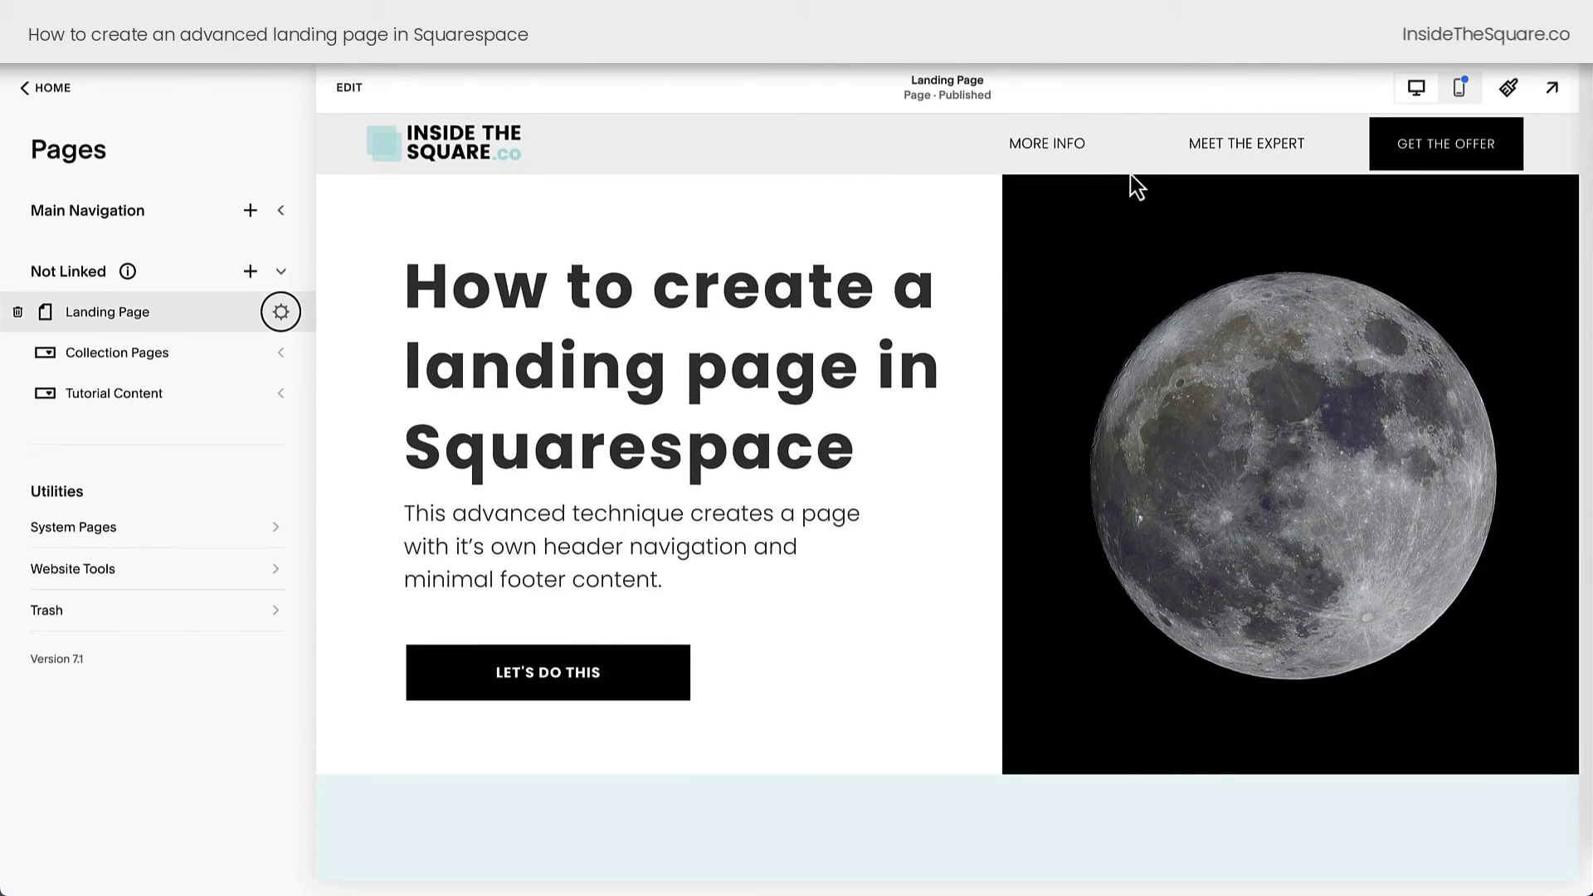
pyautogui.click(1068, 148)
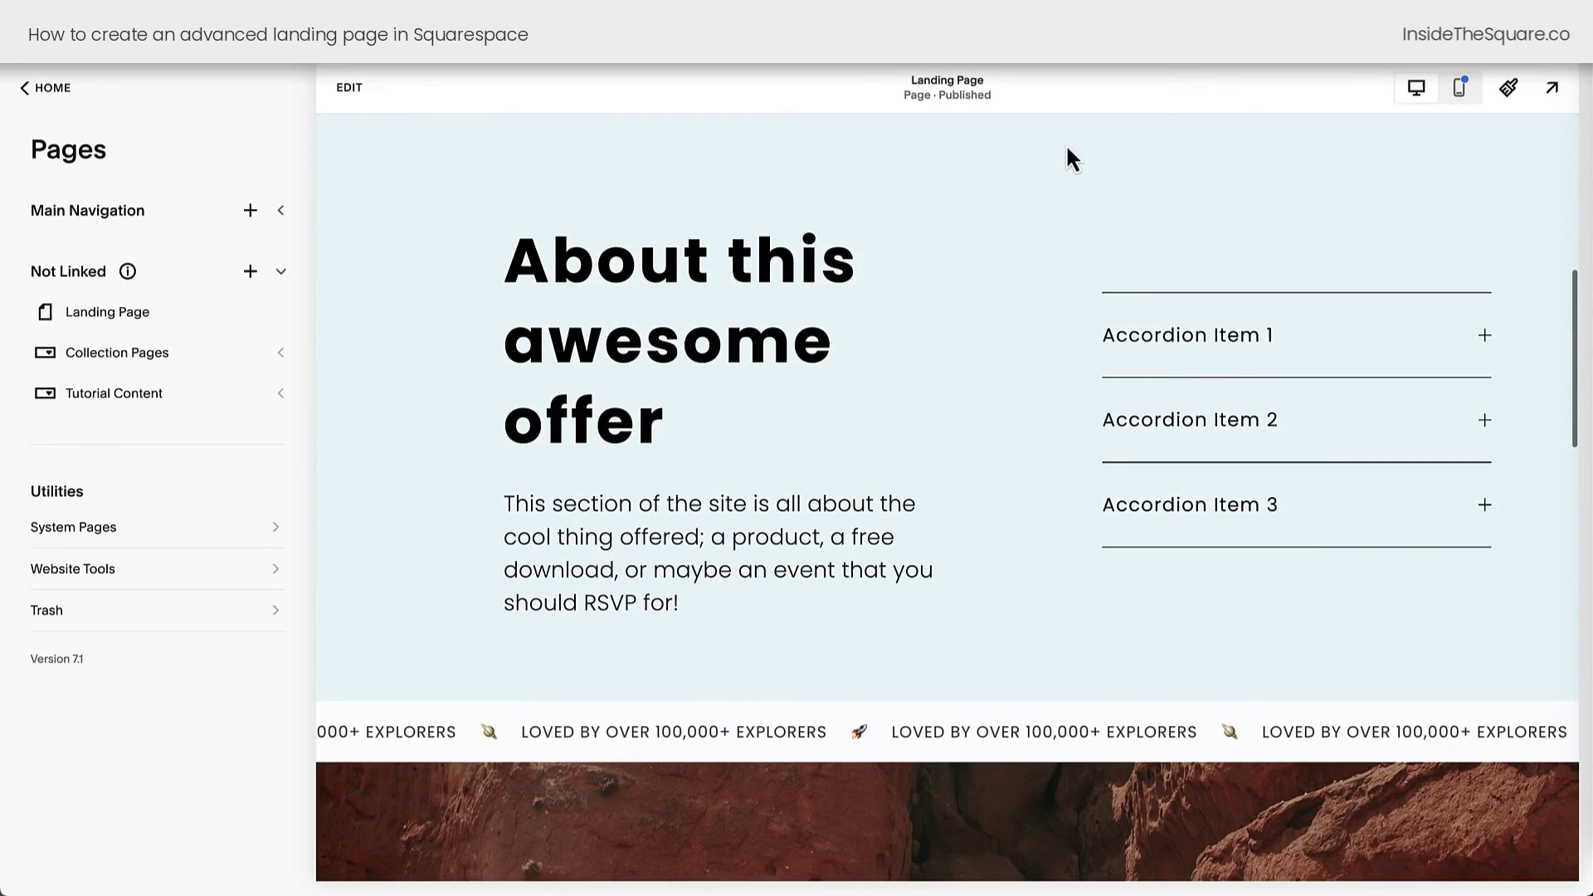
pyautogui.scroll(5, 1068, 157)
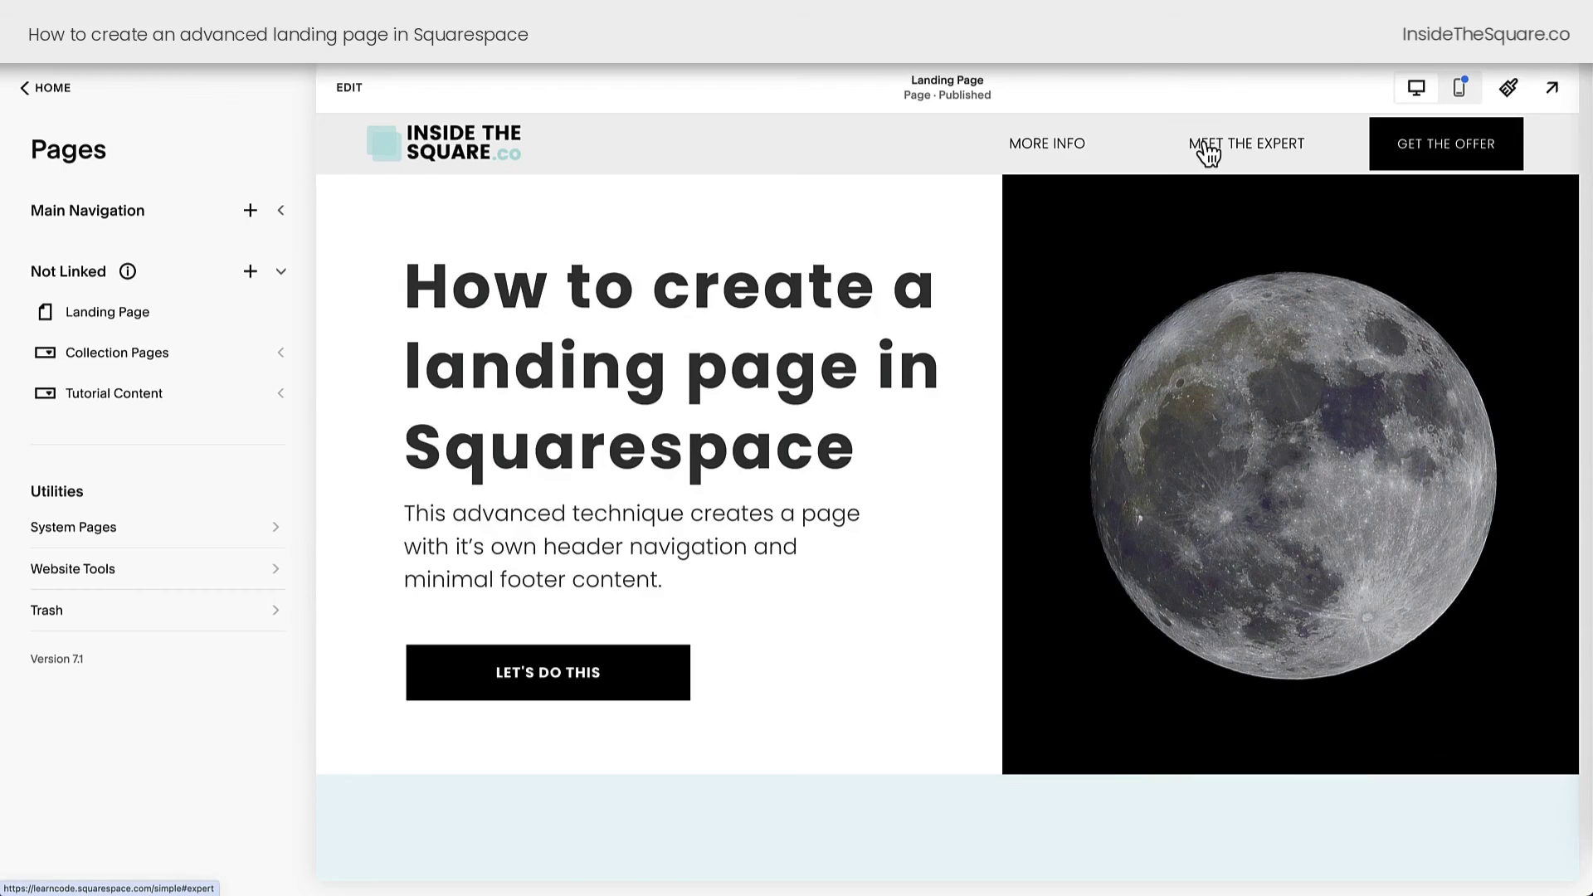
pyautogui.click(1205, 153)
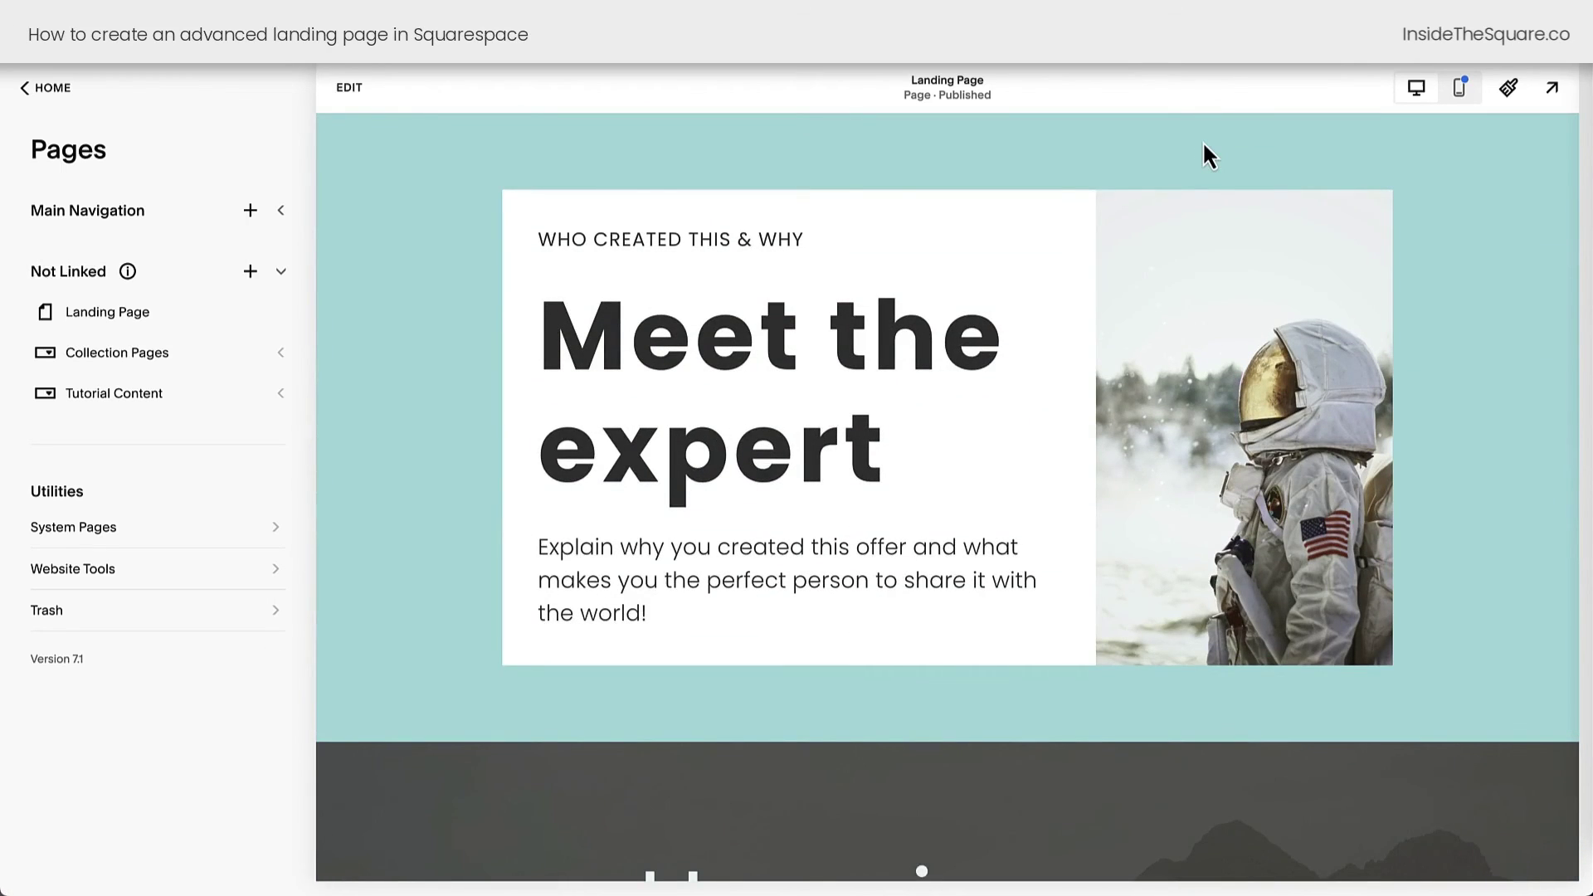
pyautogui.scroll(10, 1202, 146)
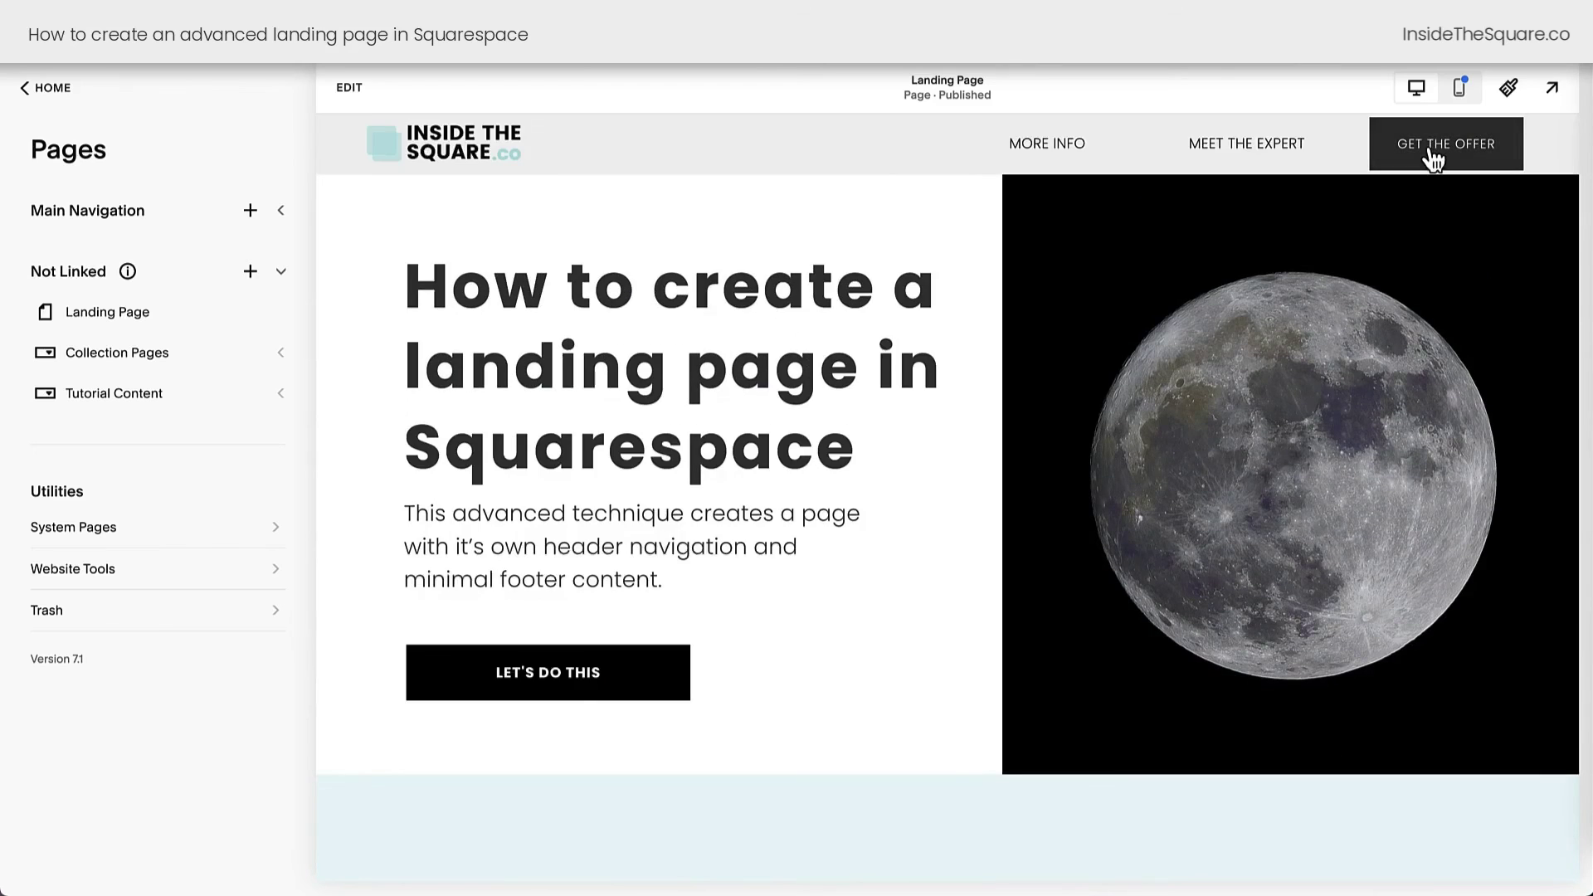
pyautogui.click(1433, 153)
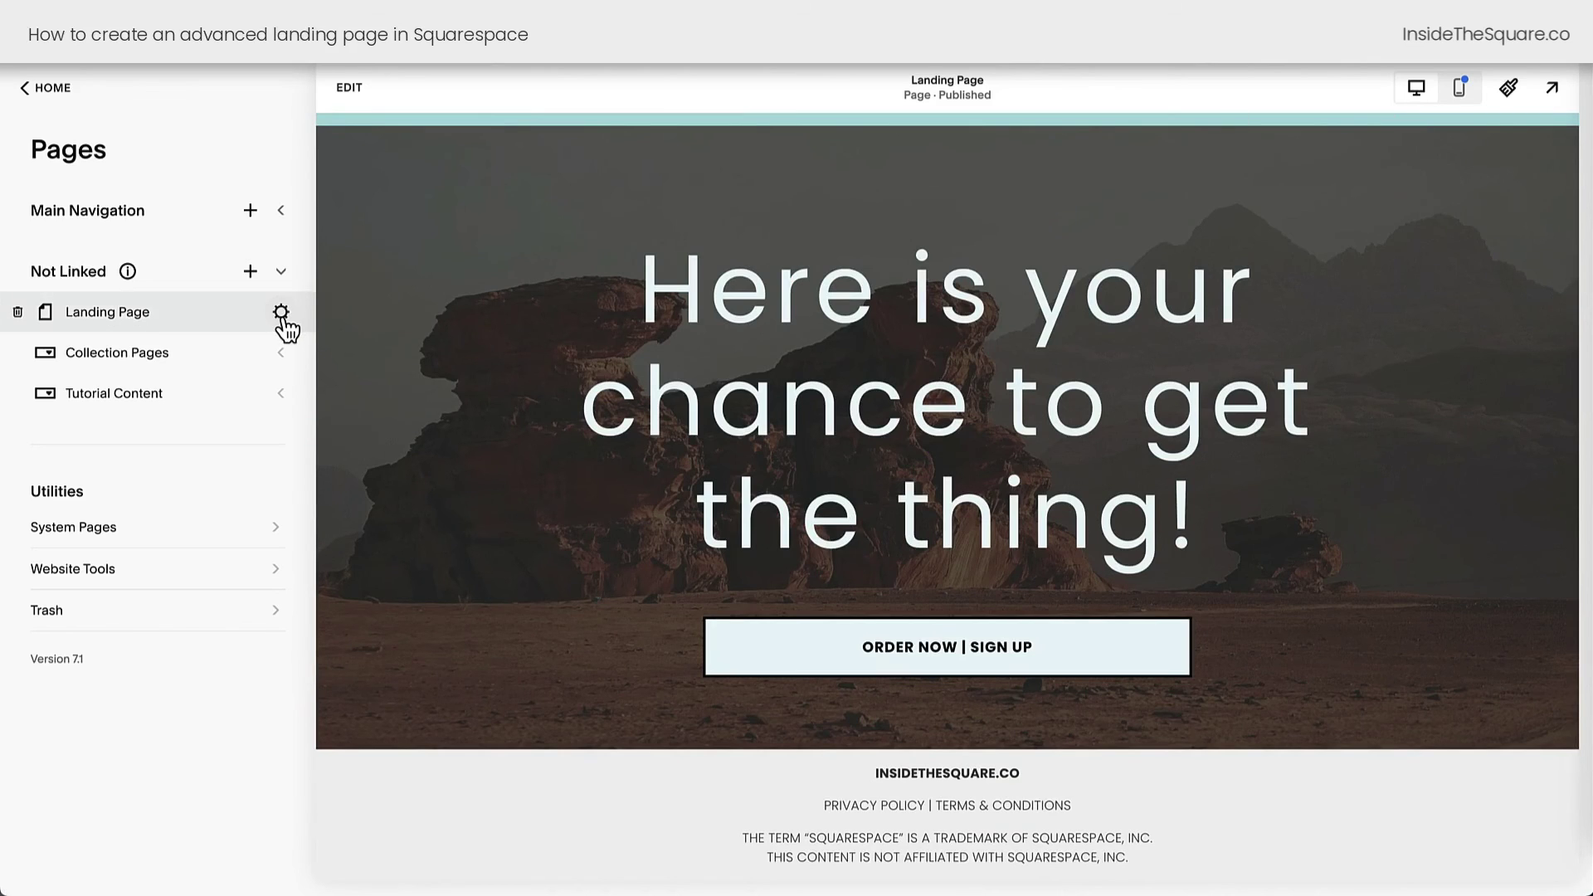
pyautogui.click(283, 316)
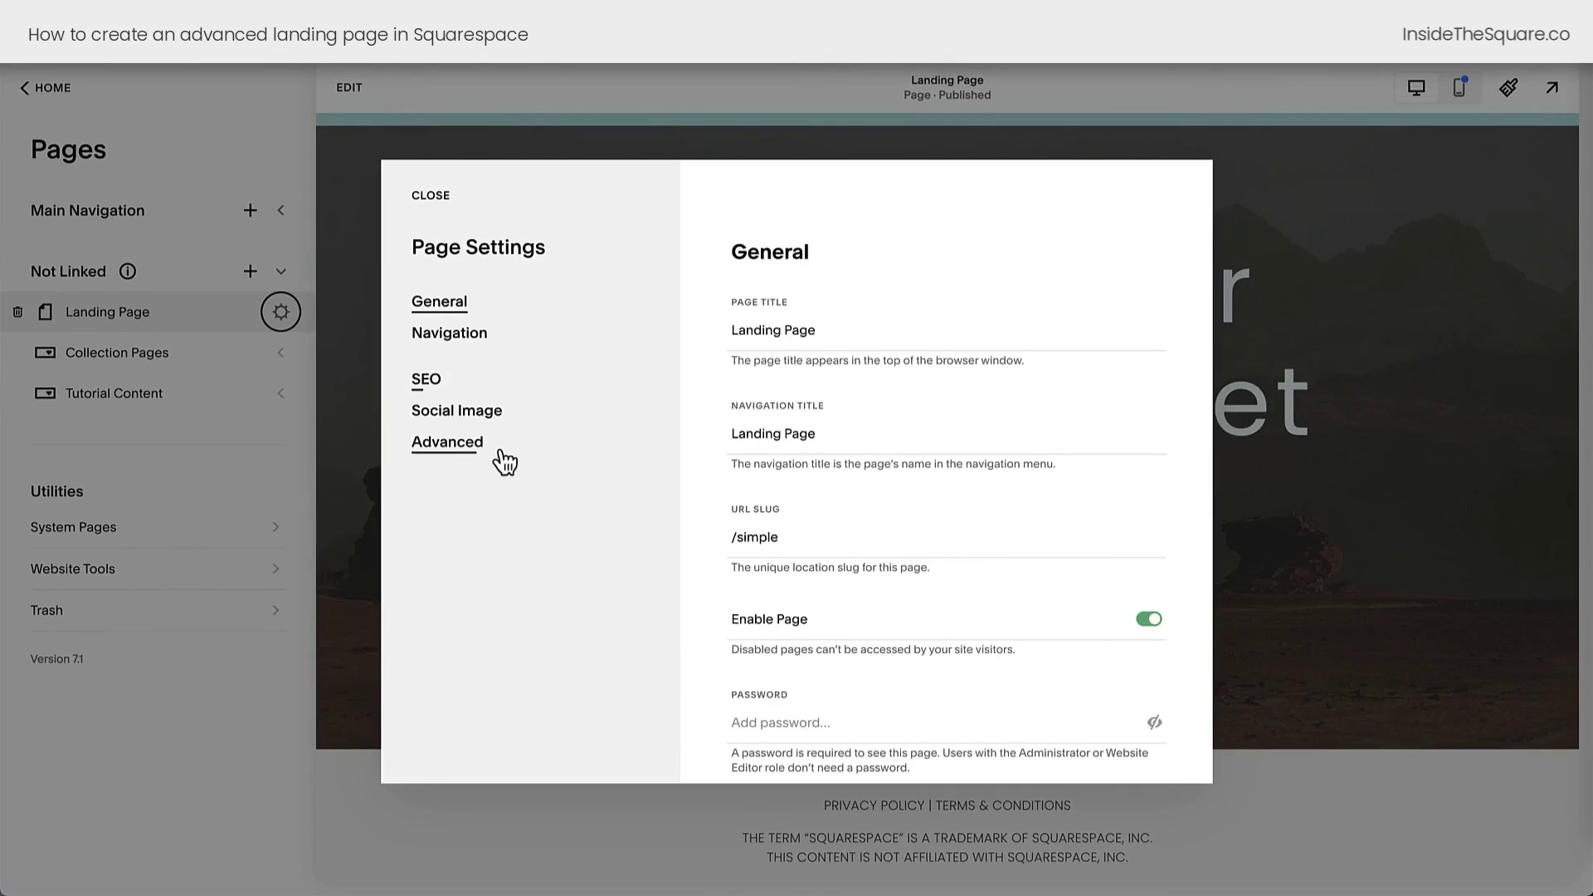
pyautogui.click(496, 446)
pyautogui.moveTo(867, 548); pyautogui.dragTo(747, 413)
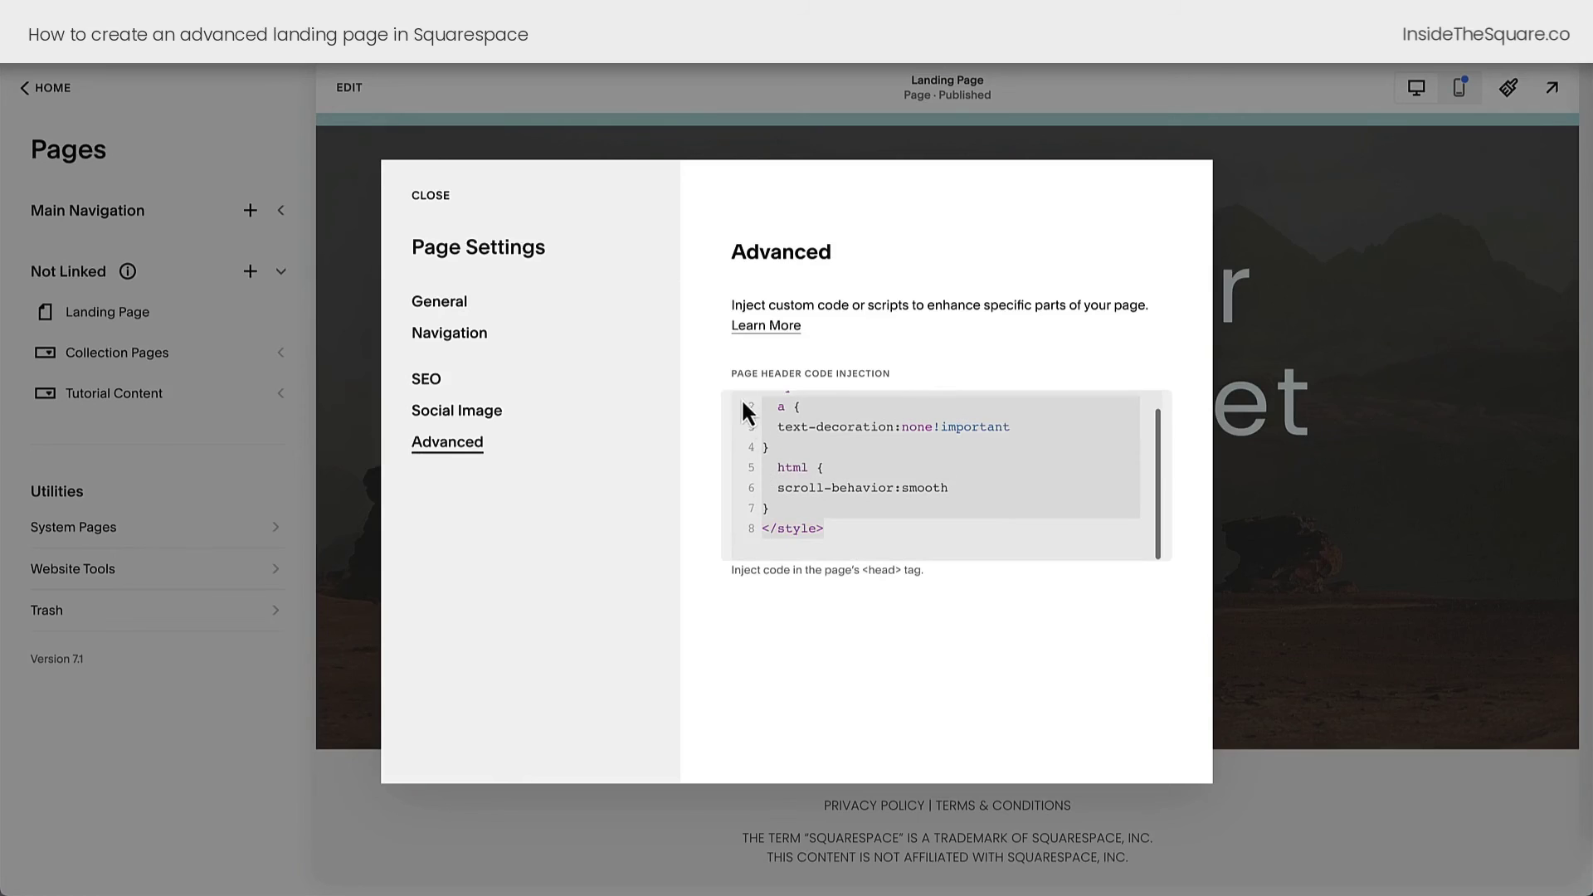
pyautogui.click(1018, 465)
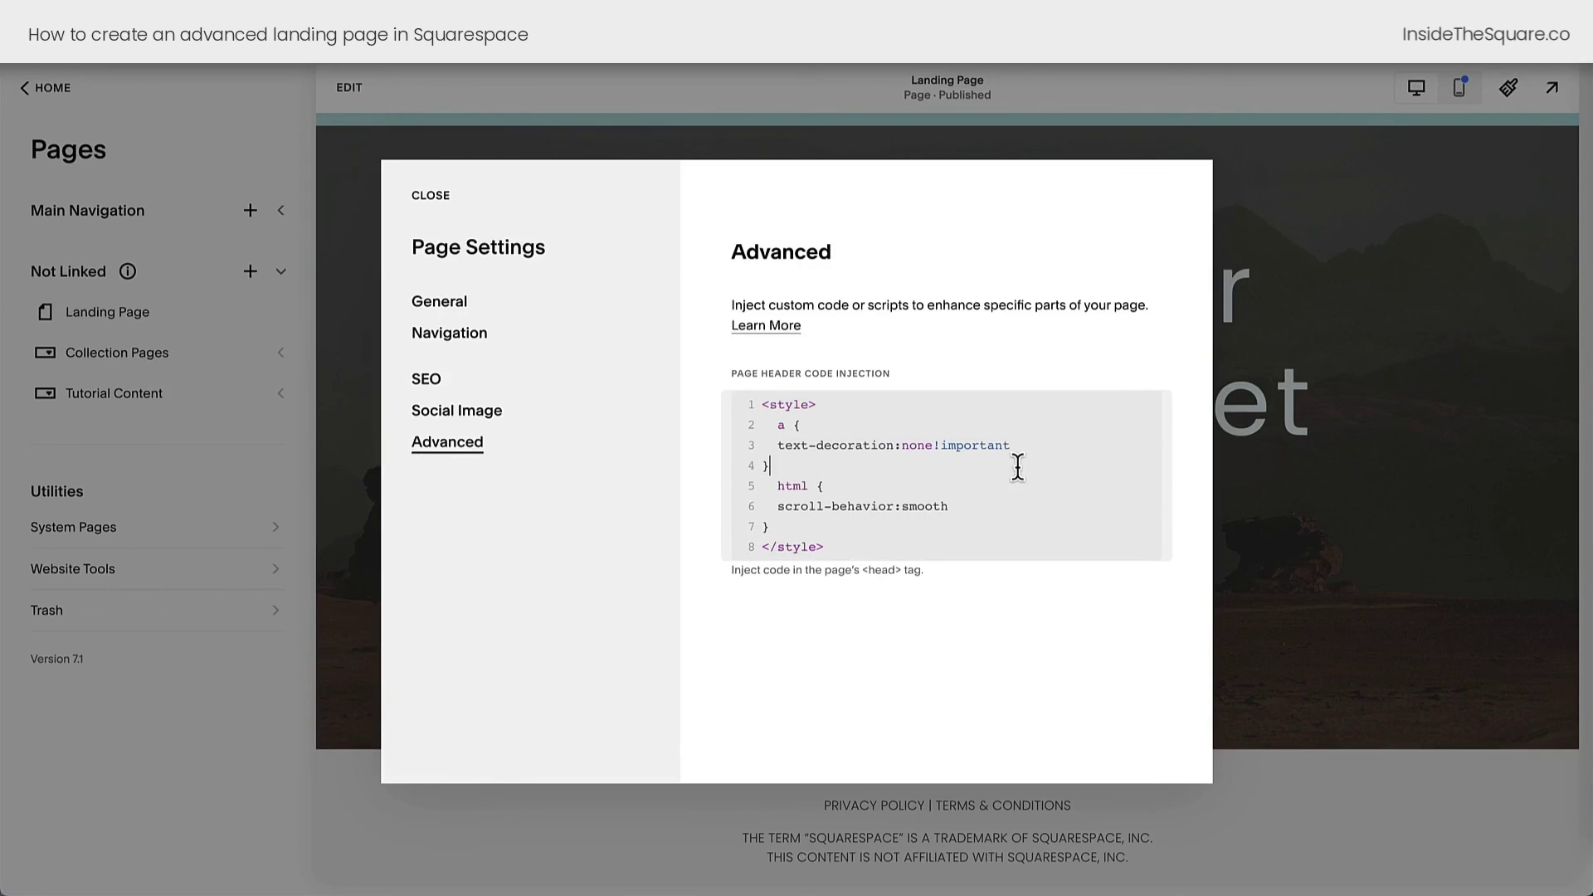
pyautogui.click(419, 189)
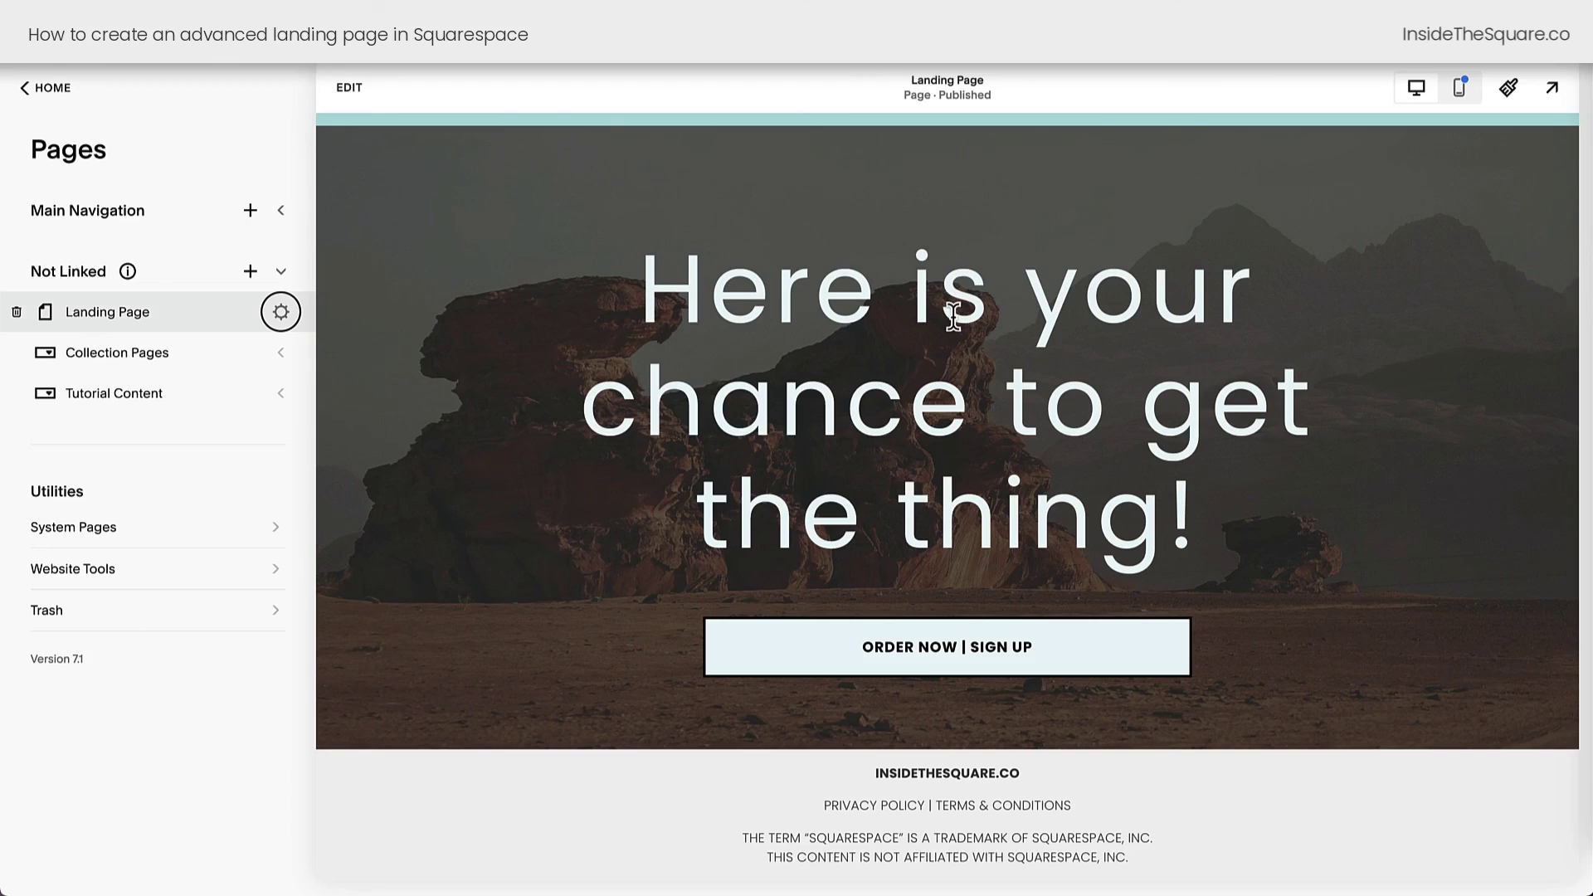
pyautogui.scroll(10, 953, 317)
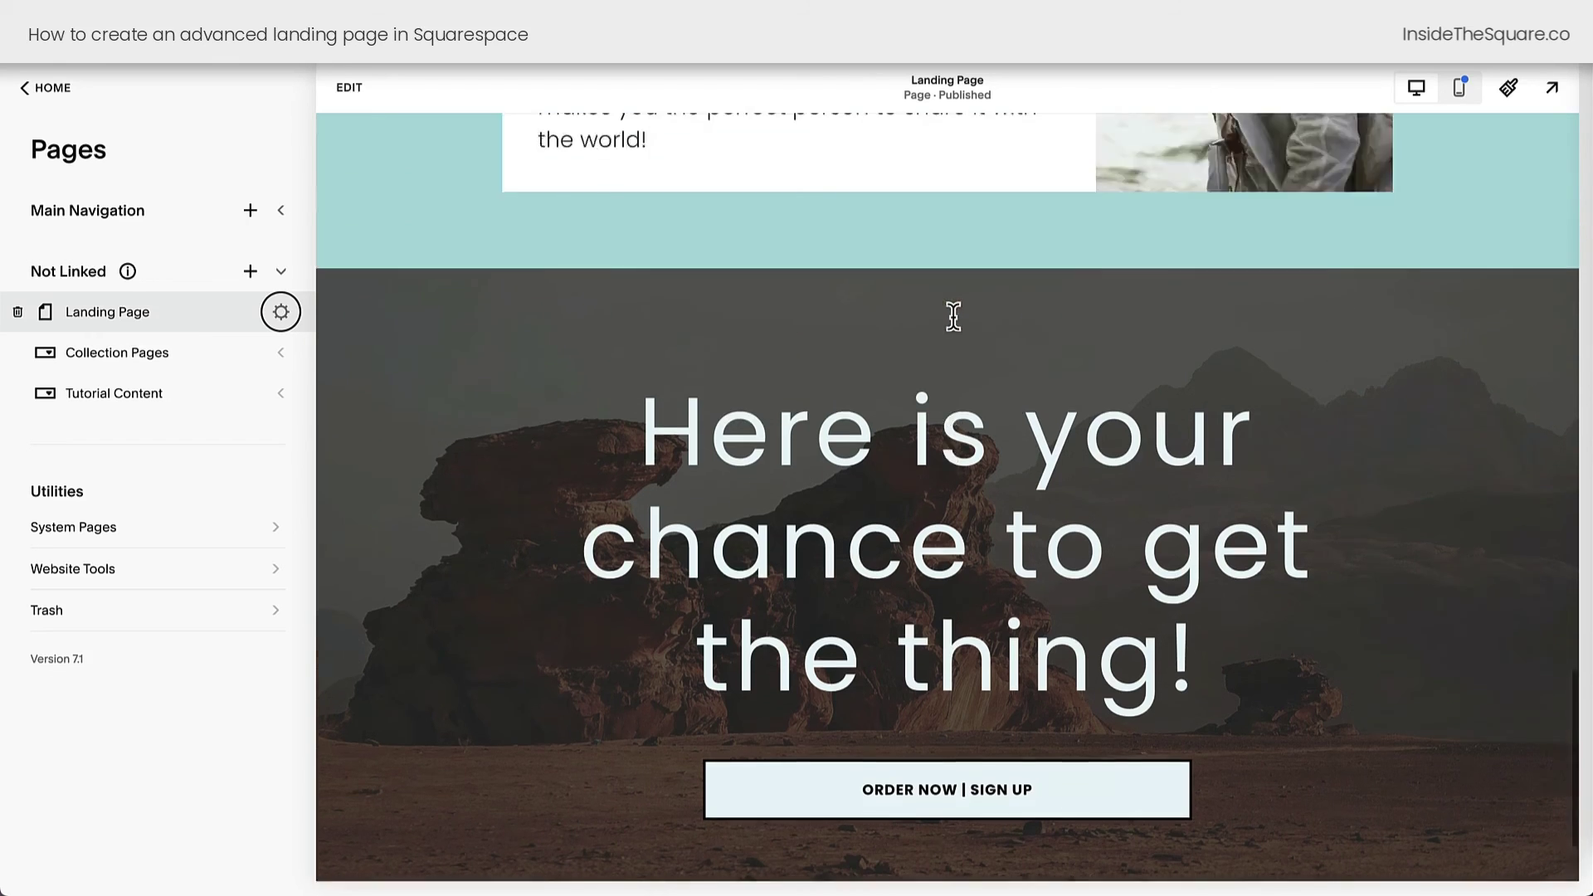